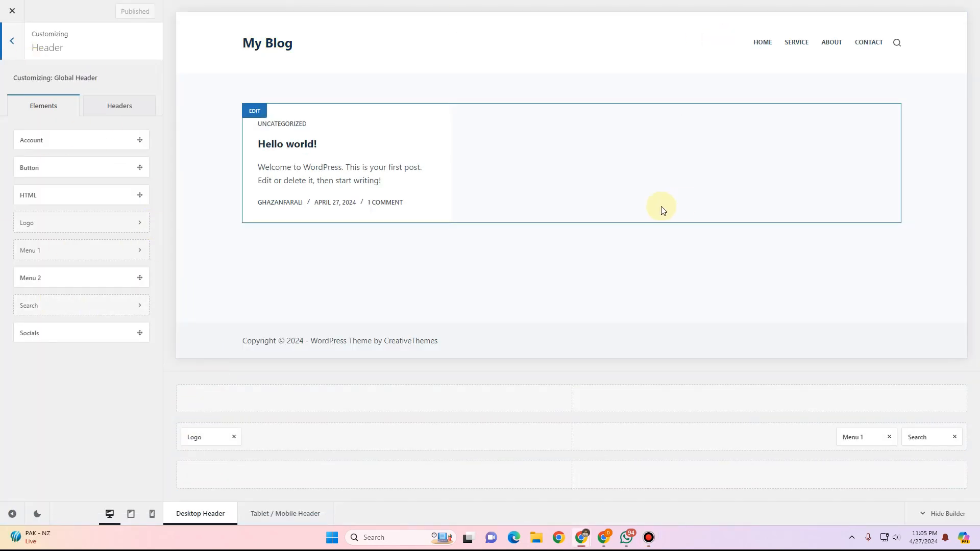
Add a logo image to the header's Logo element and turn off the site title.
left_click(203, 435)
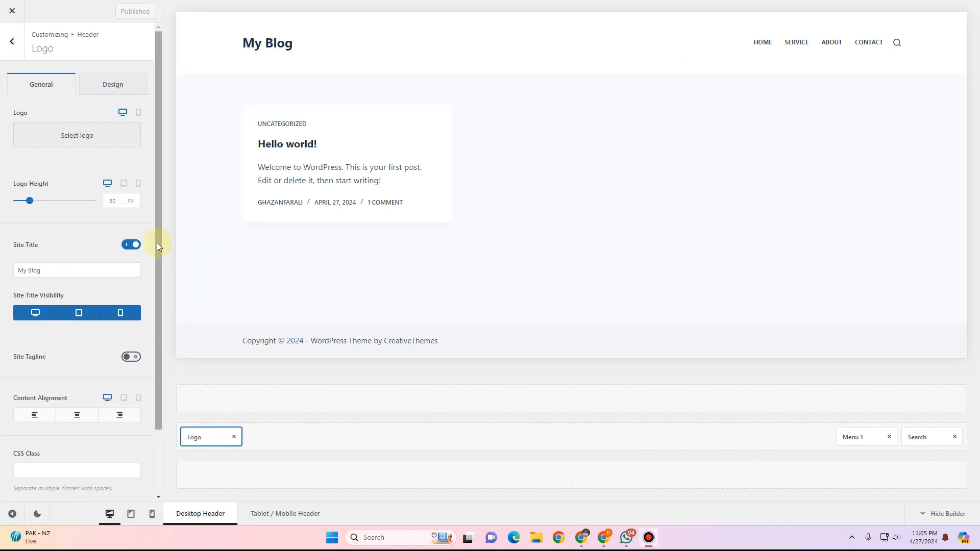
left_click(77, 135)
left_click(58, 134)
left_click(941, 495)
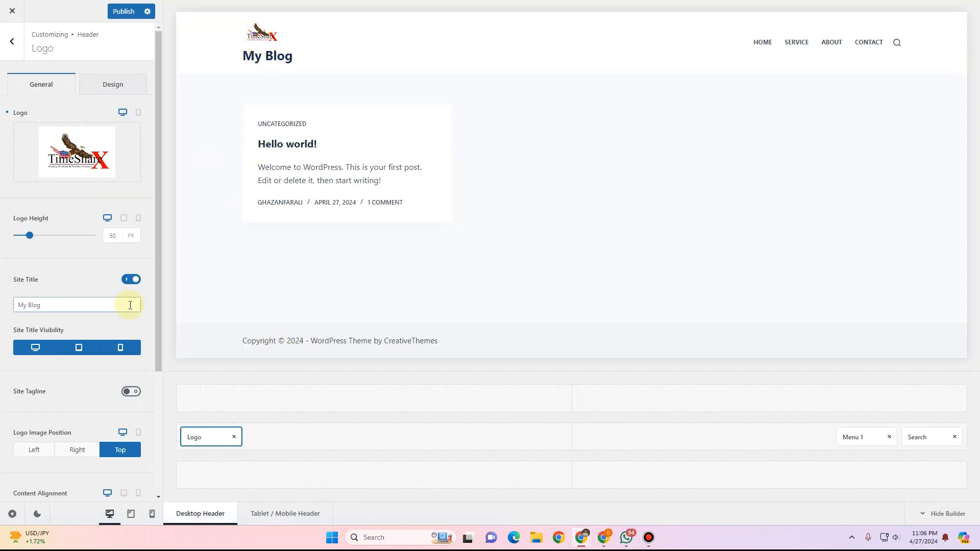
left_click(131, 279)
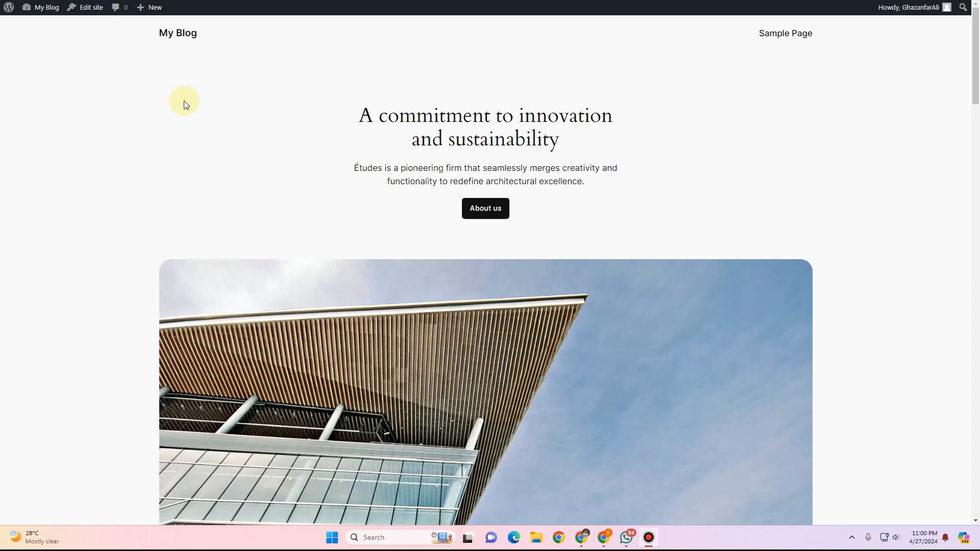
Go from the site to the dashboard's Themes page and open Add New Theme.
mouse_move(41, 11)
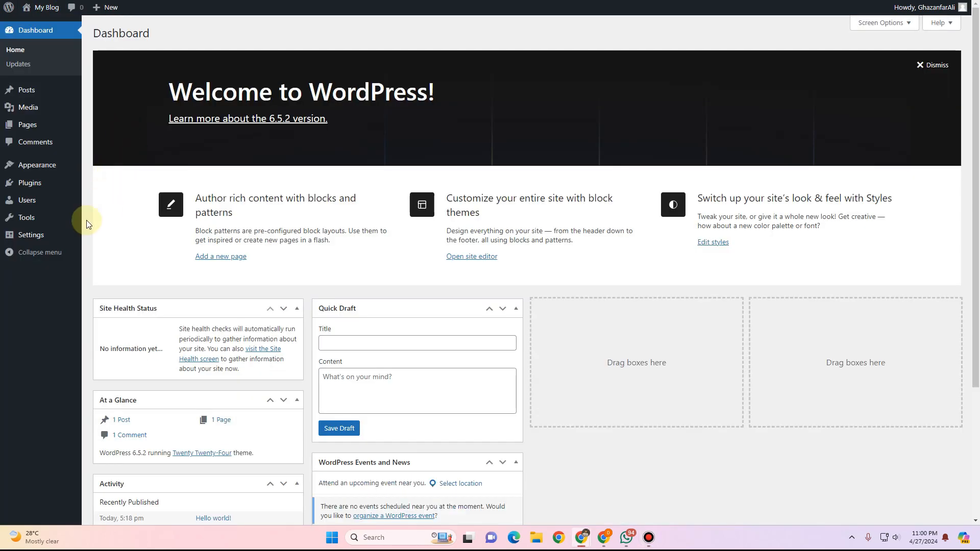
mouse_move(36, 168)
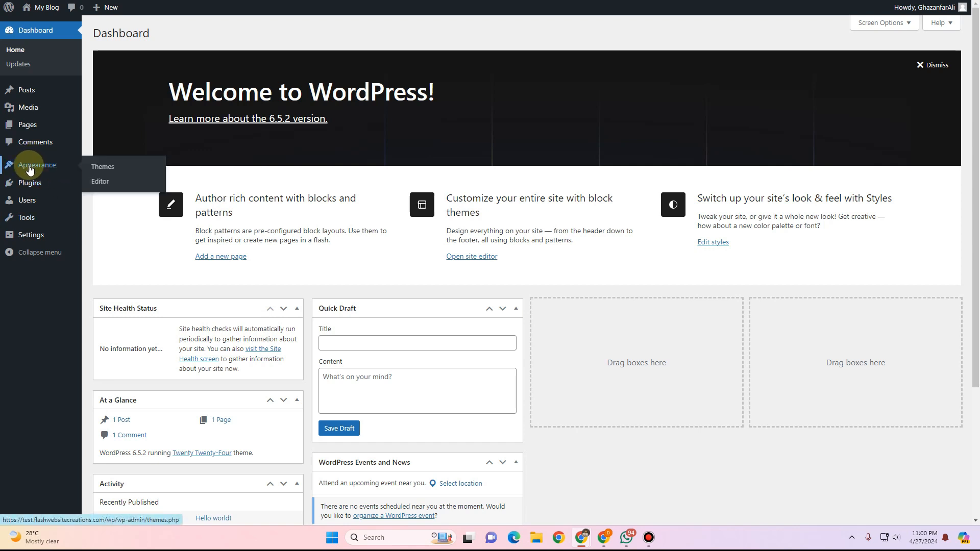
left_click(107, 168)
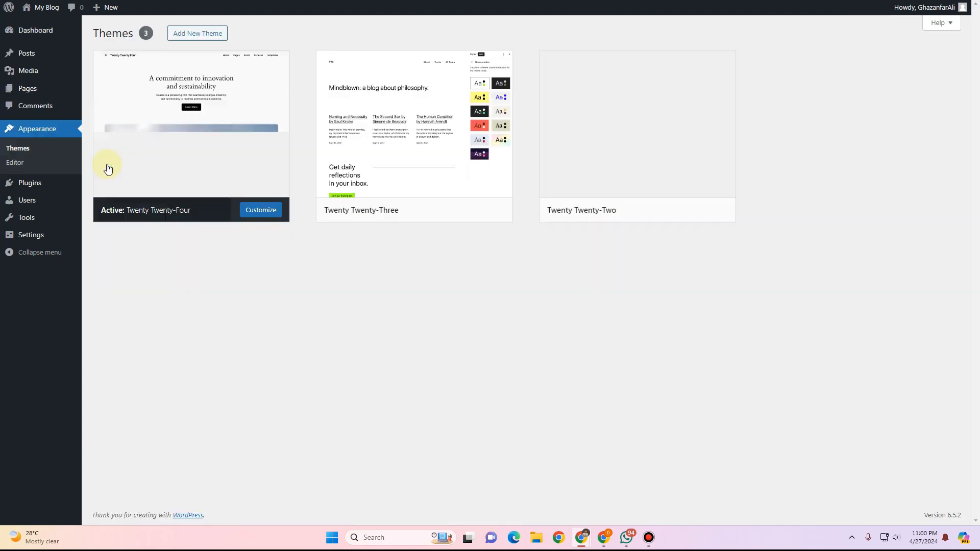
left_click(206, 40)
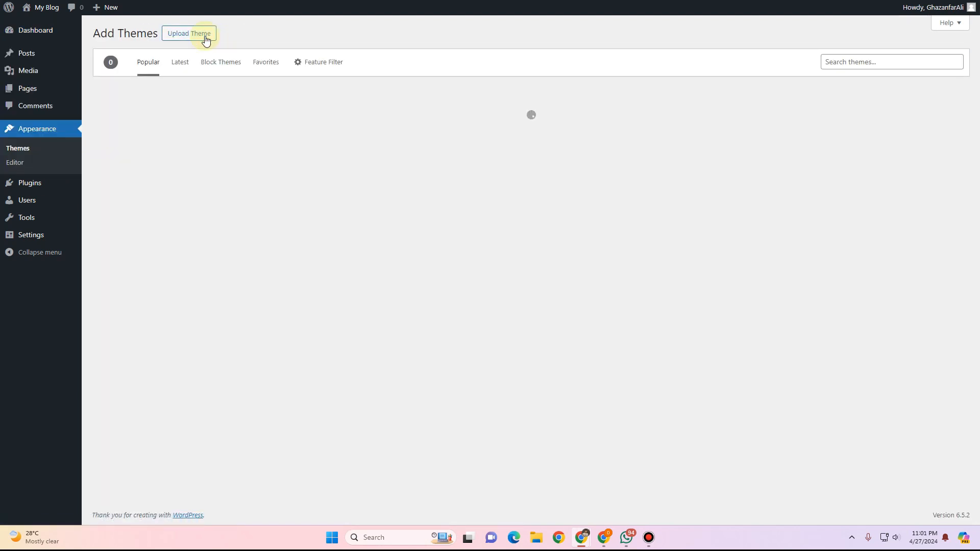
Search the theme directory for Blocksy and install it.
left_click(834, 66)
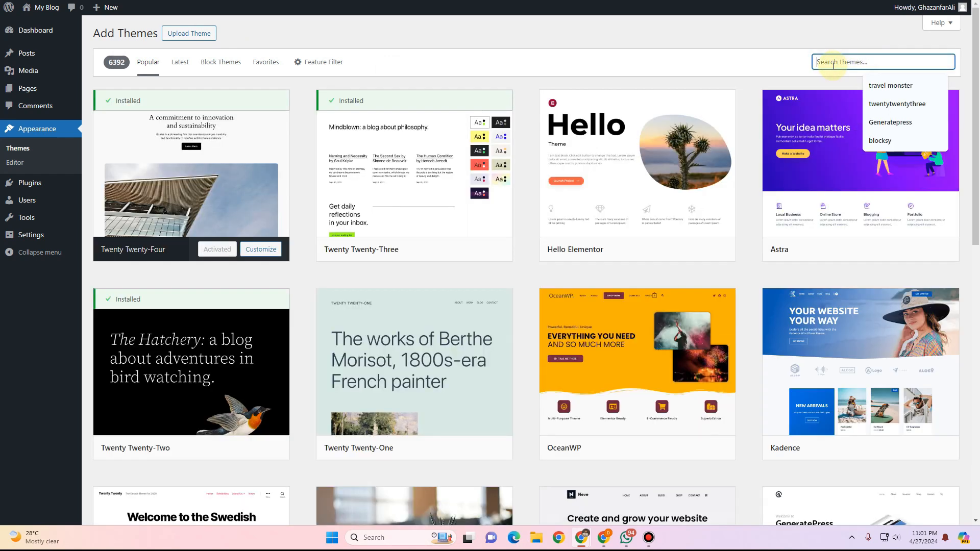
type("Blocksy")
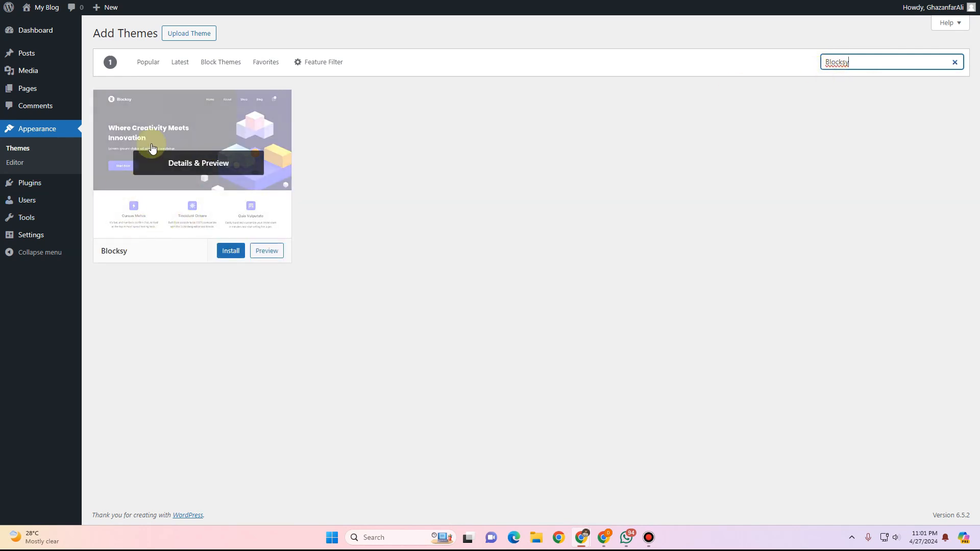
left_click(230, 250)
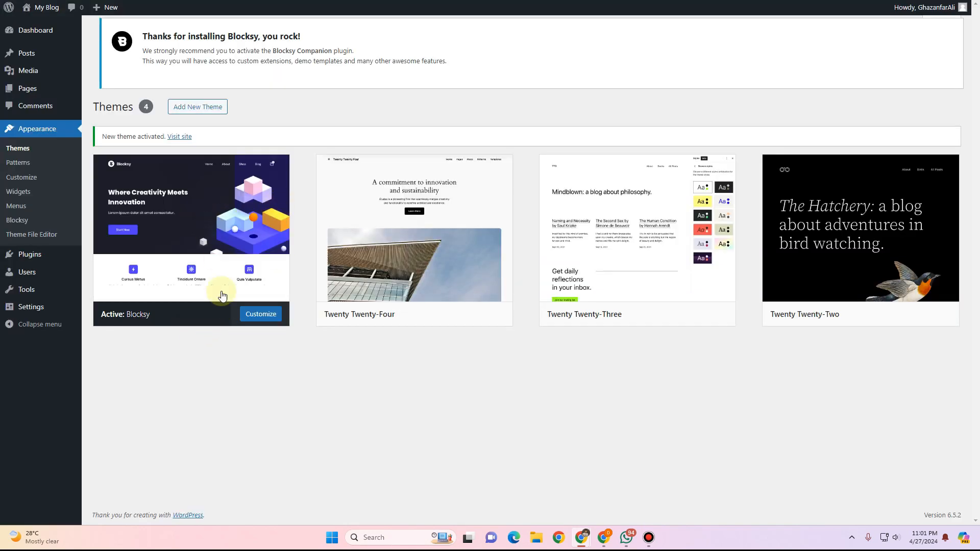
Delete the Twenty Twenty-Four theme.
left_click(476, 309)
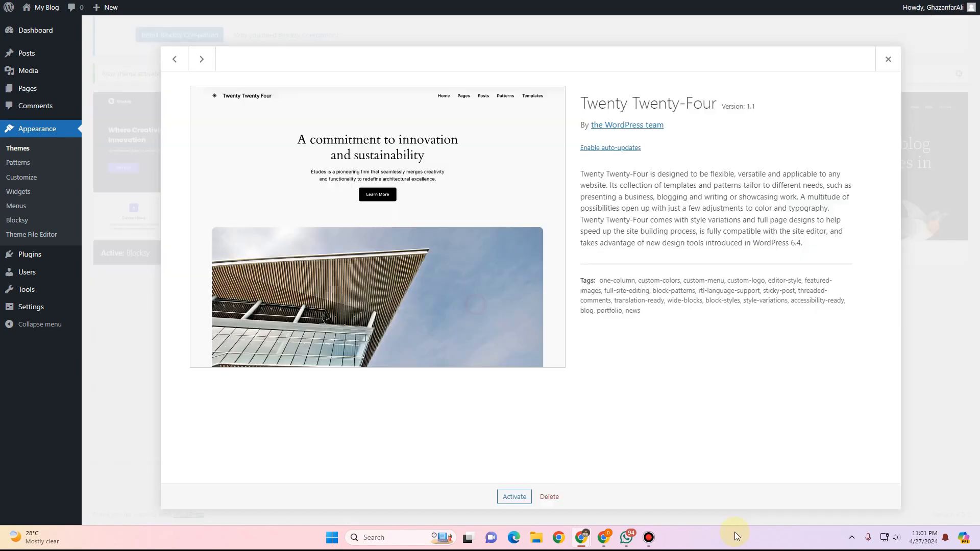
left_click(549, 497)
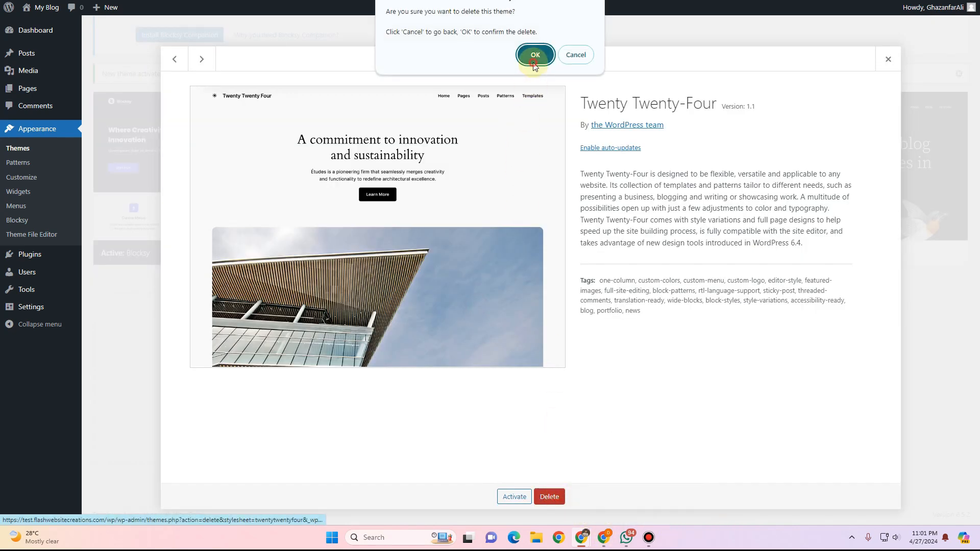
left_click(534, 55)
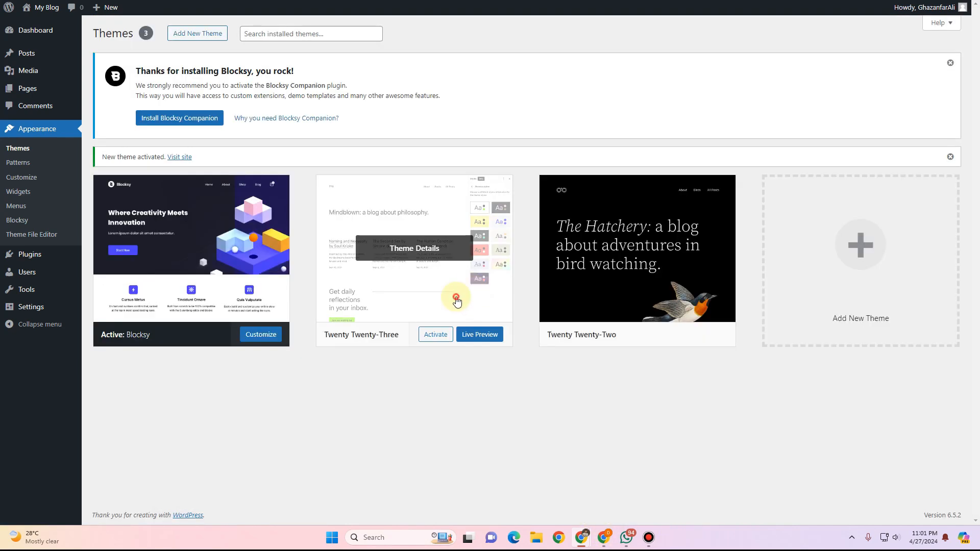
Delete the Twenty Twenty-Three theme.
left_click(456, 301)
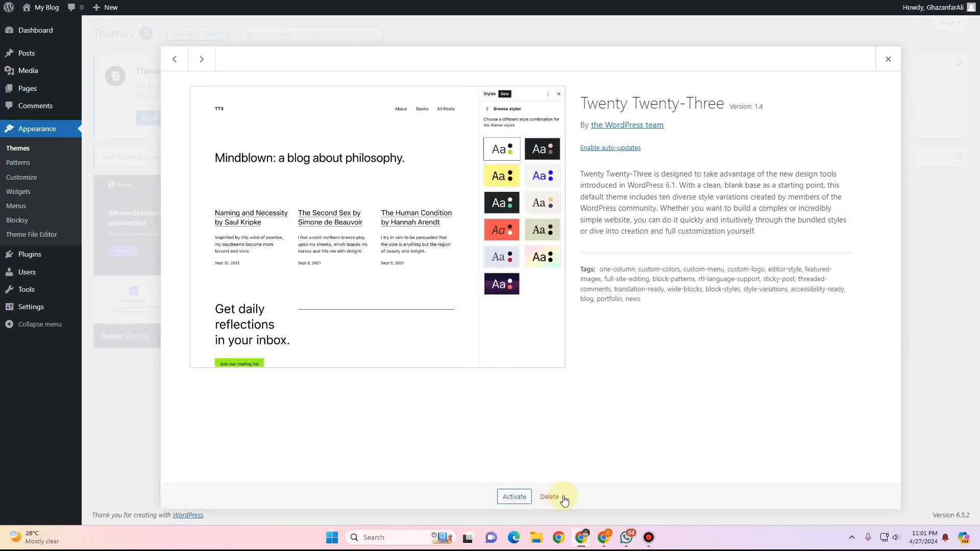
left_click(549, 496)
left_click(541, 54)
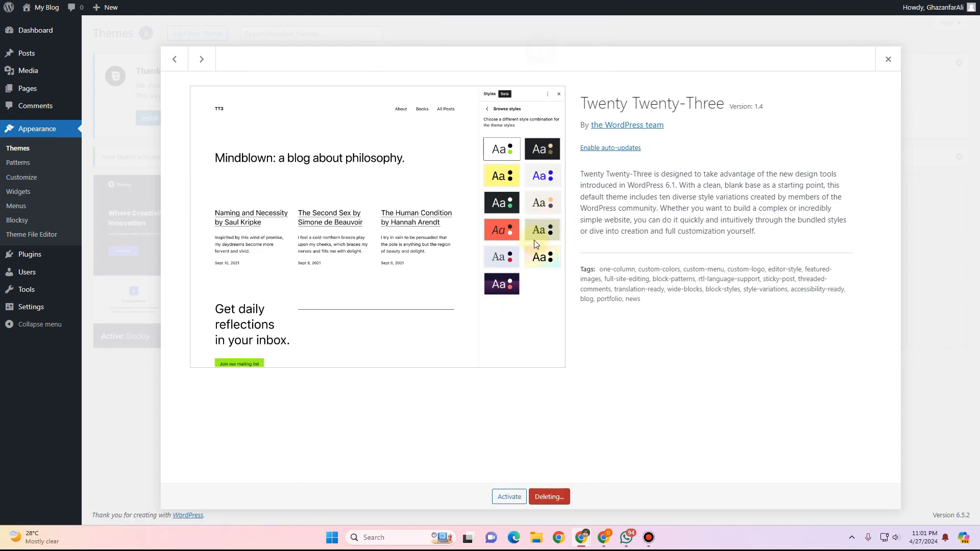
Delete the Twenty Twenty-Two theme.
left_click(404, 256)
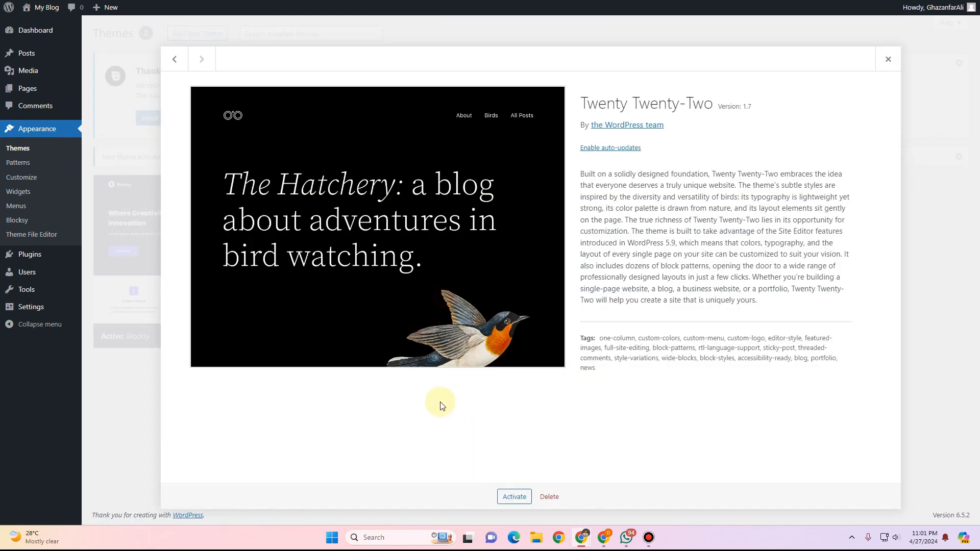
left_click(549, 497)
left_click(533, 58)
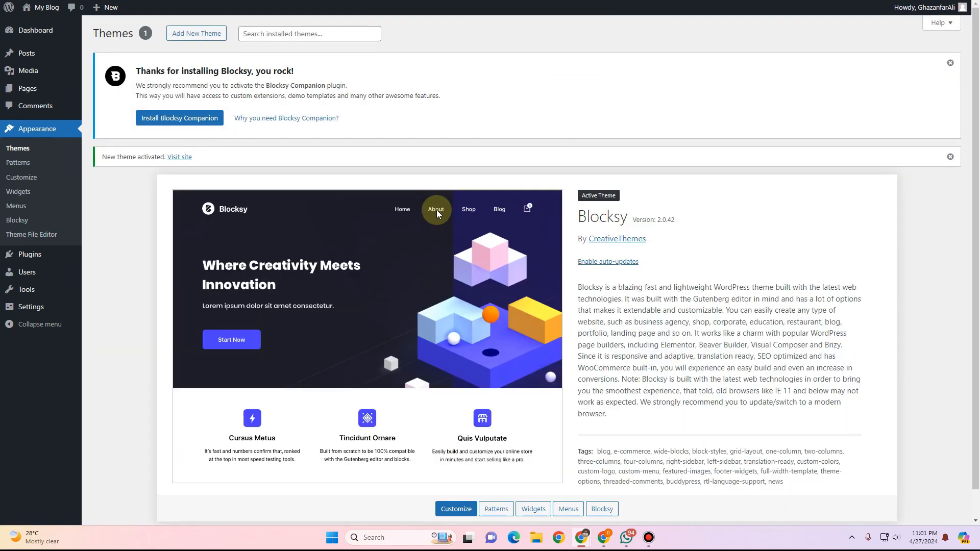
Dismiss the activation notice and install the Blocksy Companion plugin.
left_click(950, 156)
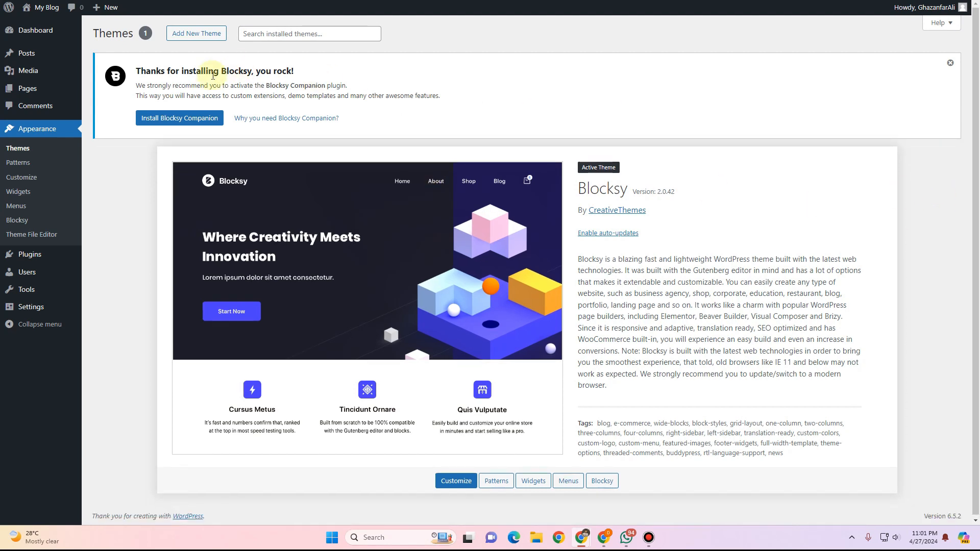
left_click(177, 123)
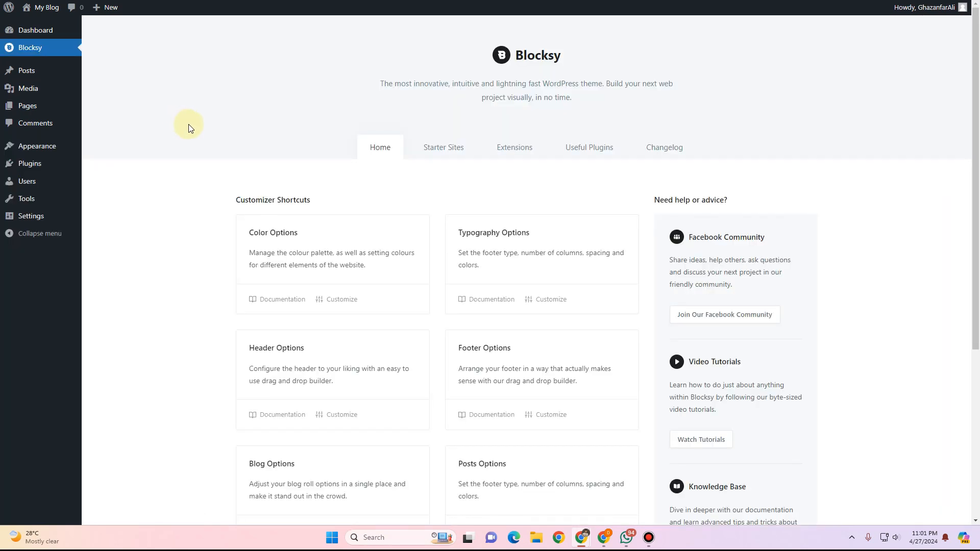
Browse the Blocksy dashboard's customizer shortcuts and preview the live site.
scroll(201, 112, "down", 4)
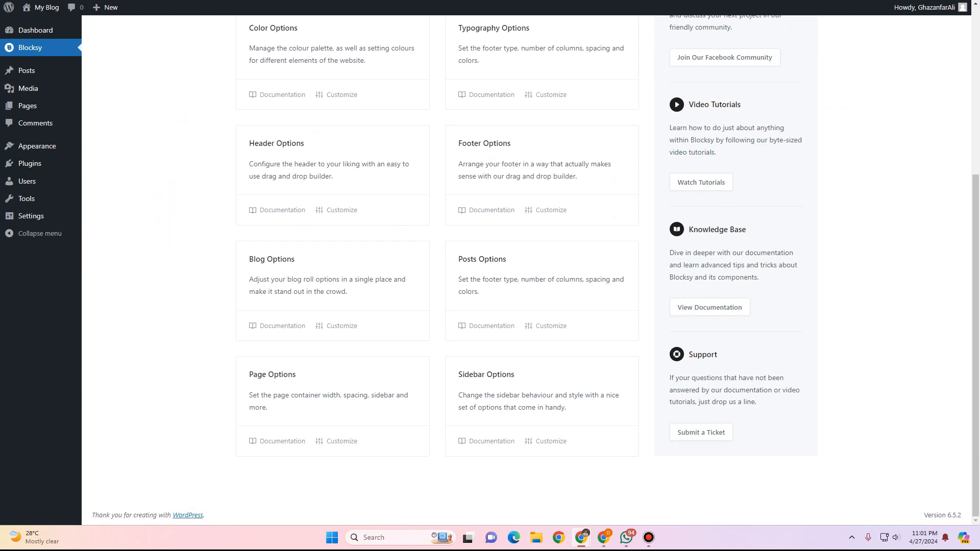
mouse_move(38, 7)
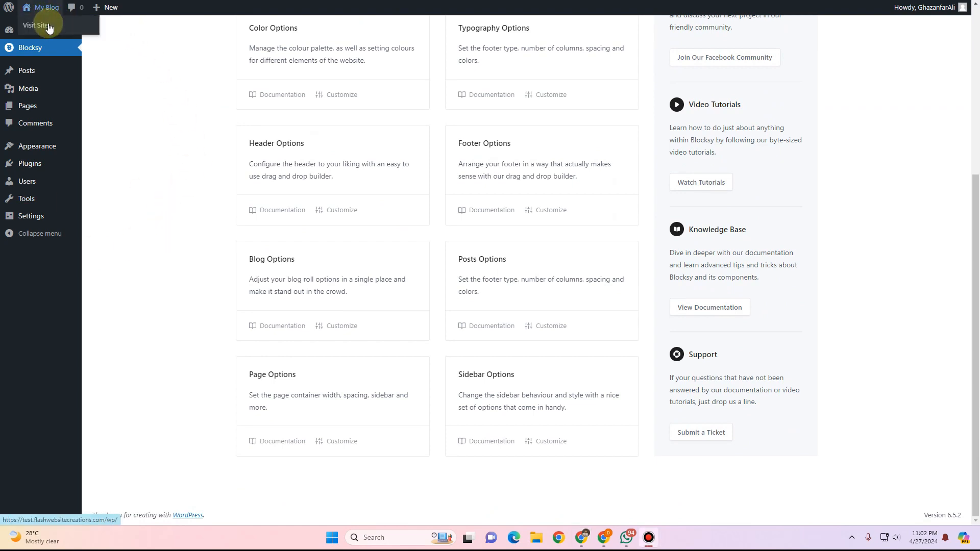
left_click(48, 26)
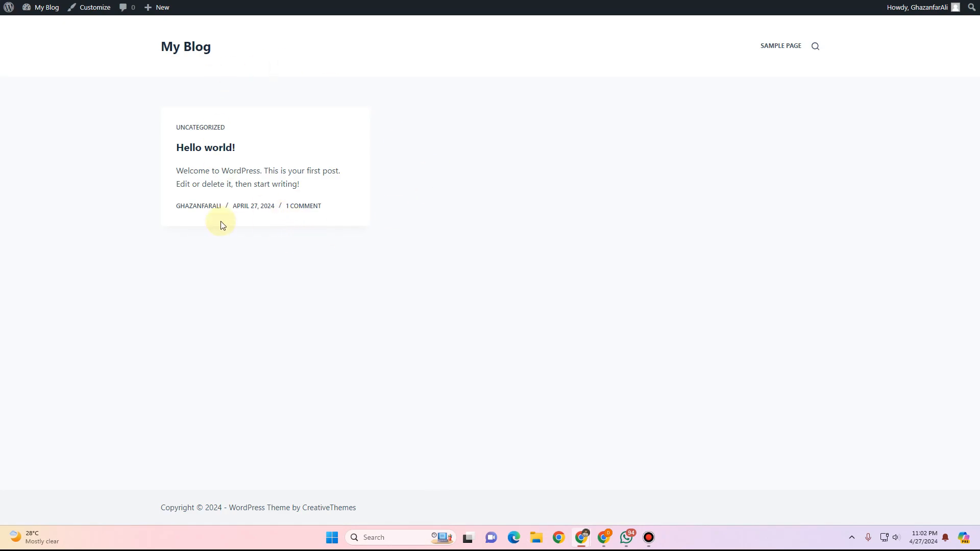
key("alt+Left")
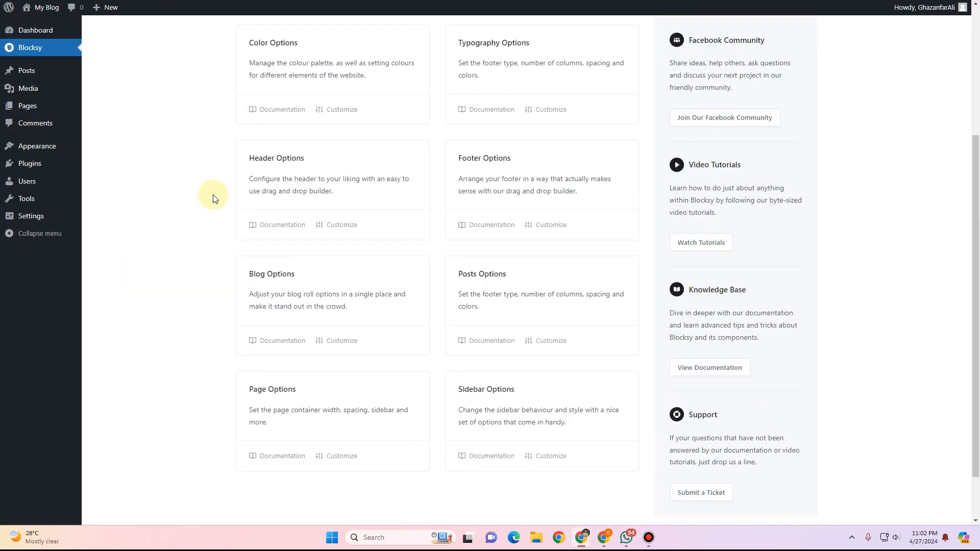
scroll(214, 199, "up", 4)
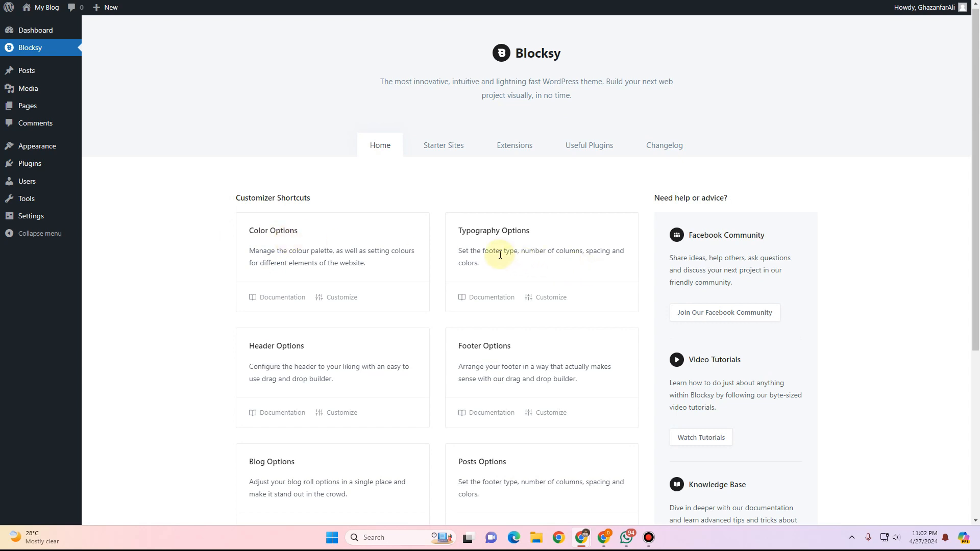
scroll(499, 254, "down", 2)
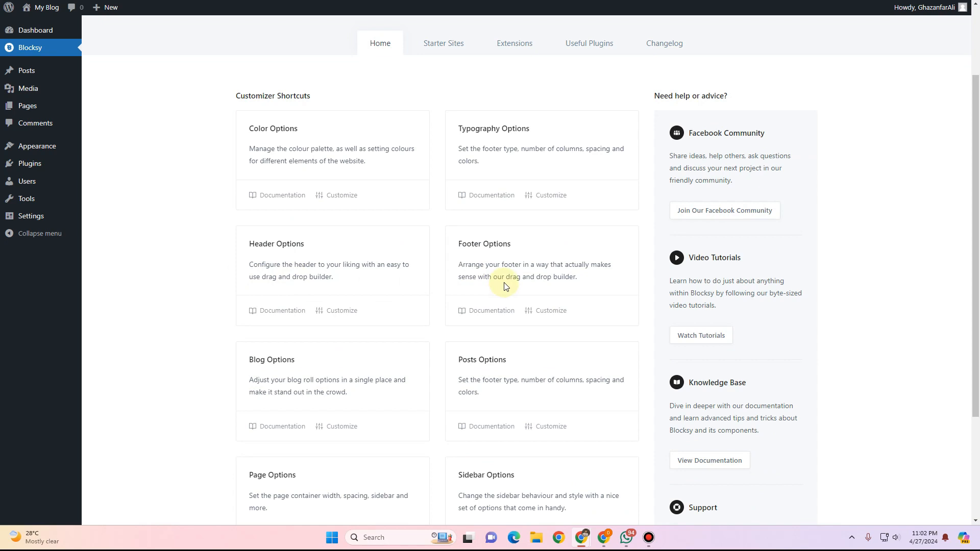
scroll(504, 286, "down", 2)
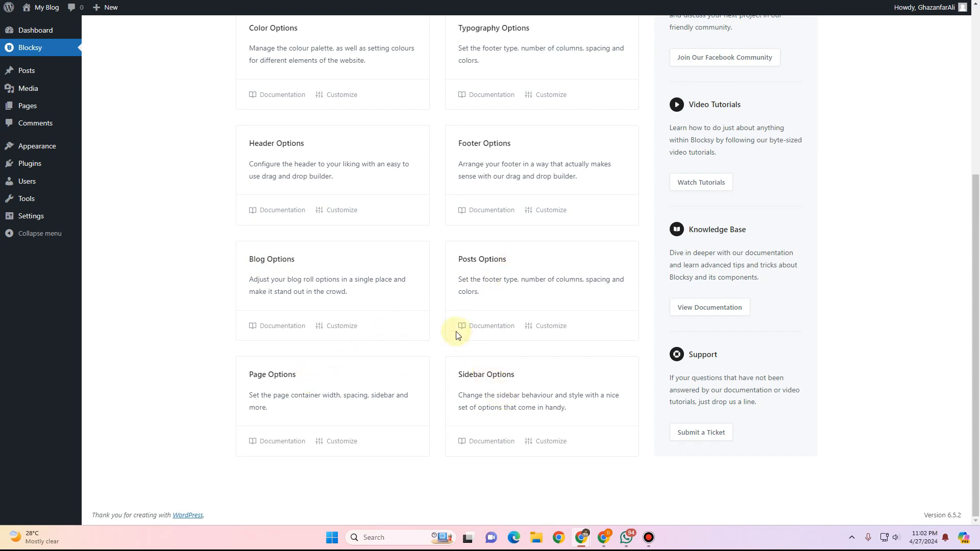
scroll(418, 292, "up", 1)
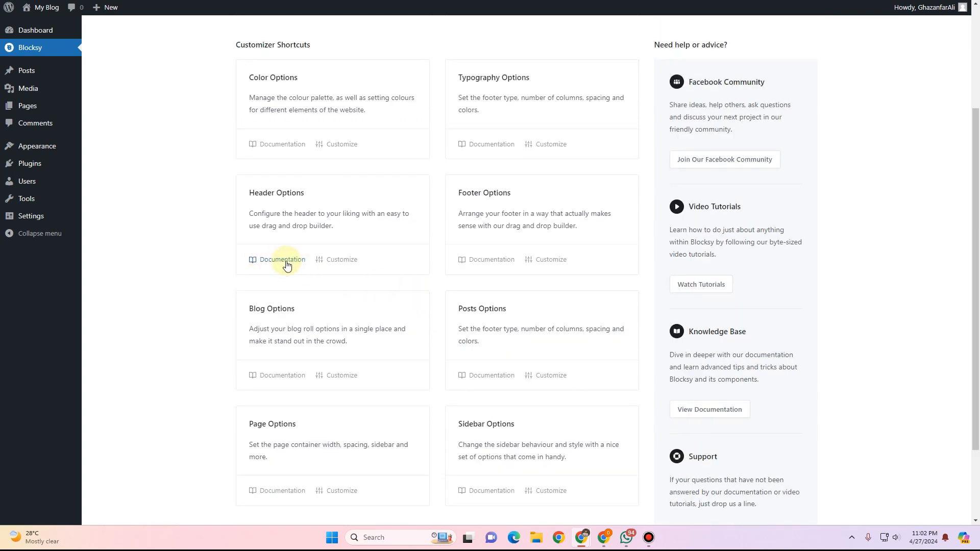
Open the customizer's Header builder from the site and return to the main customizer panel.
left_click(352, 265)
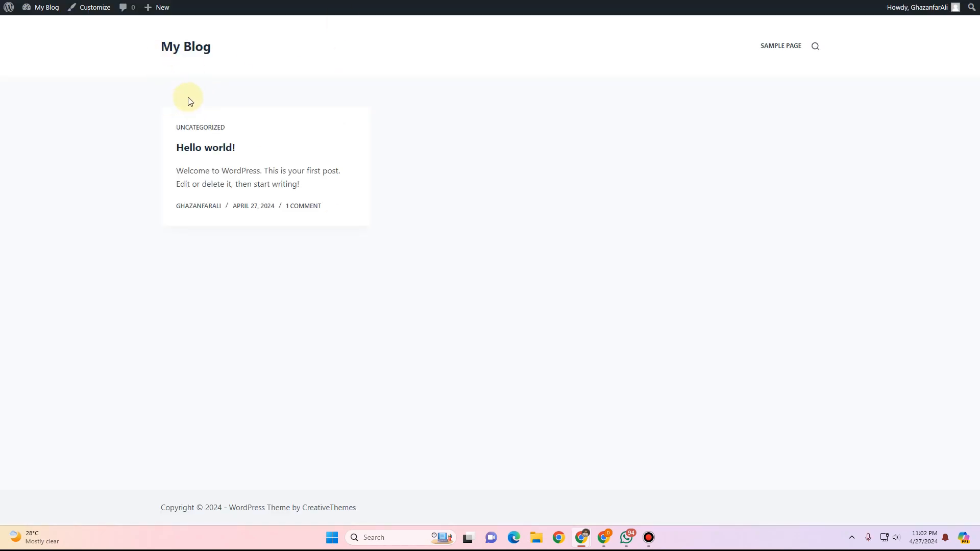
left_click(94, 8)
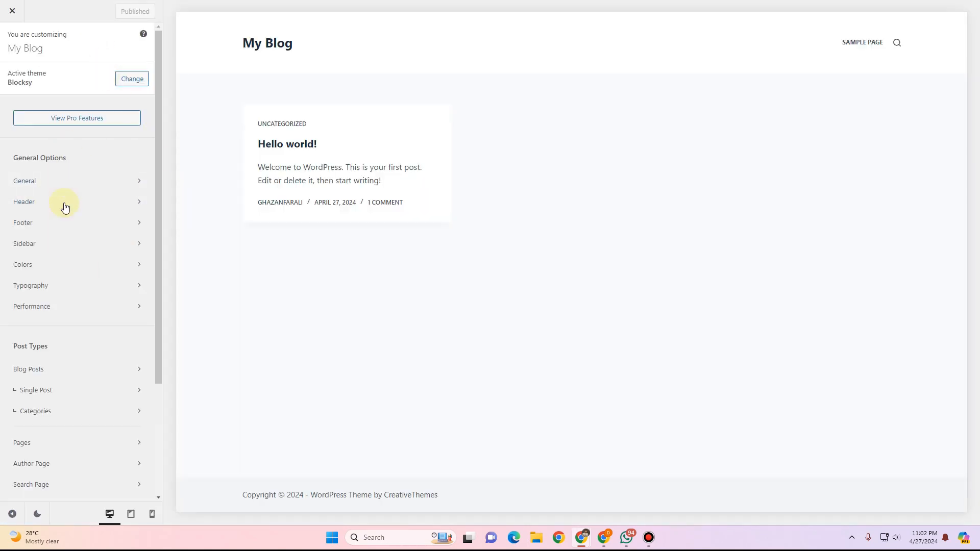
left_click(77, 202)
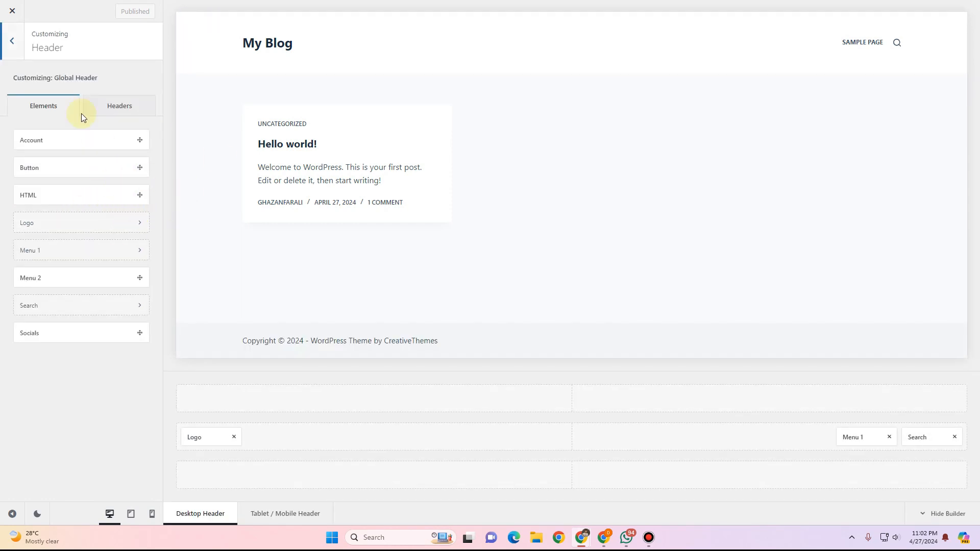
left_click(19, 46)
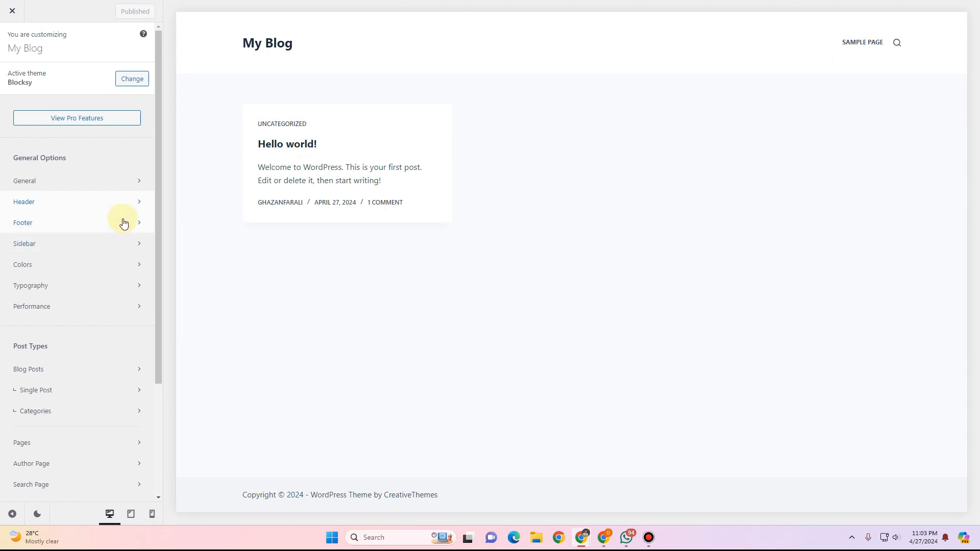
Create a new navigation menu named Main menu.
key("alt+Left")
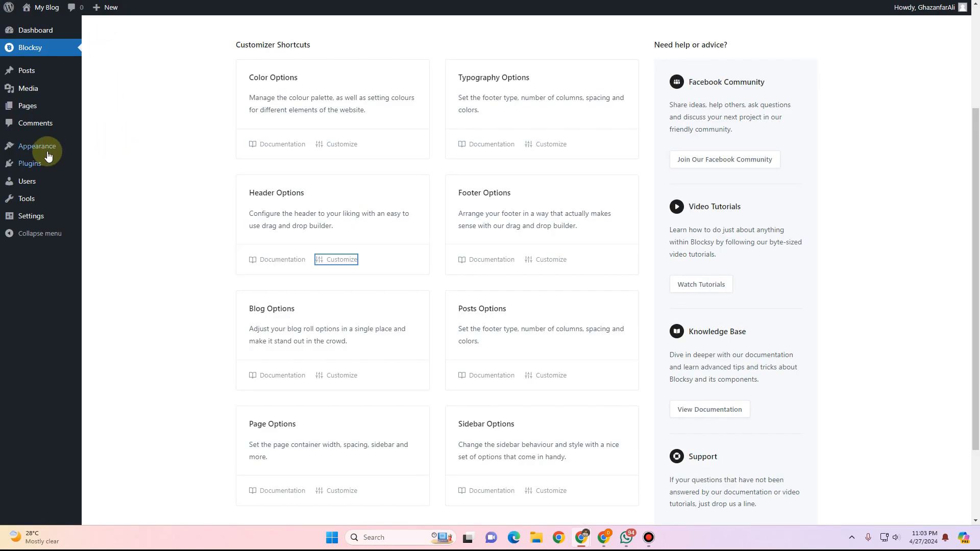
mouse_move(49, 156)
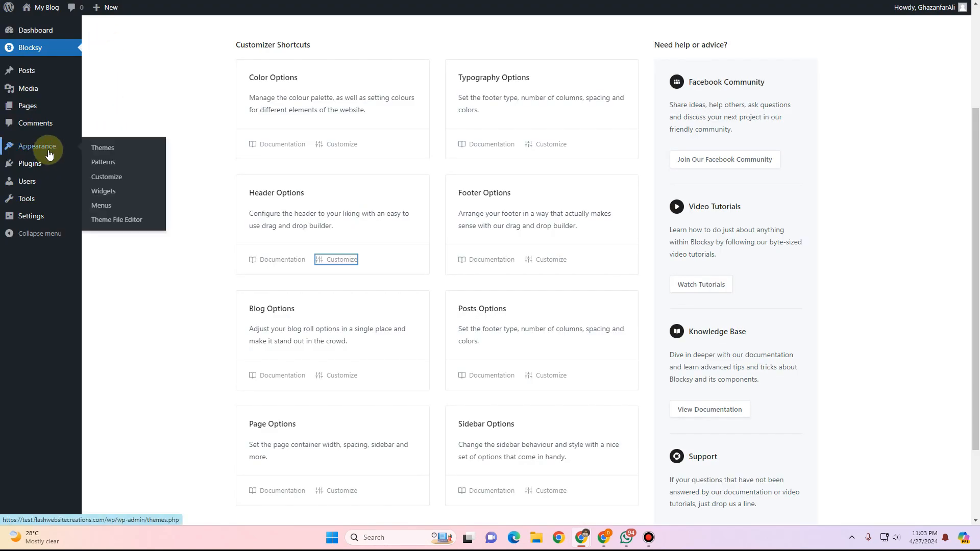
left_click(115, 209)
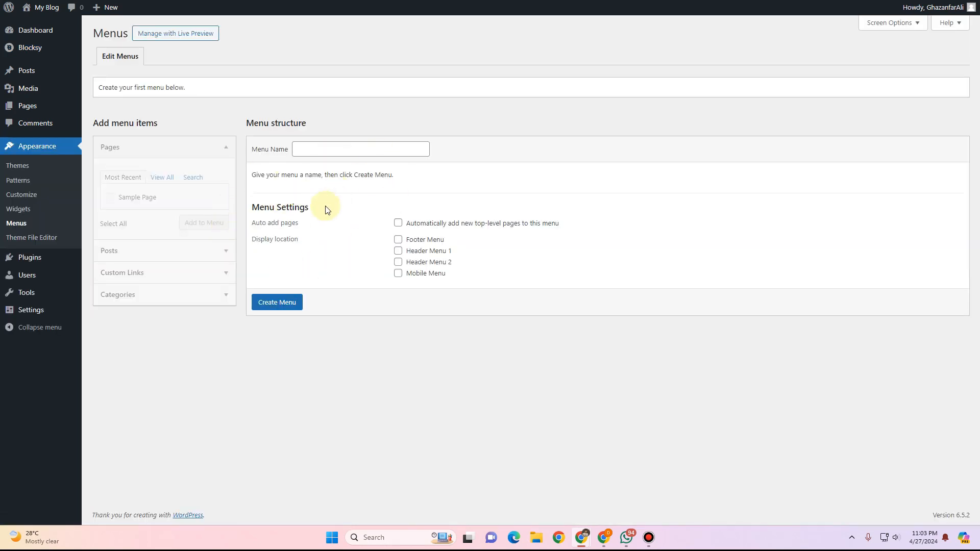
left_click(310, 146)
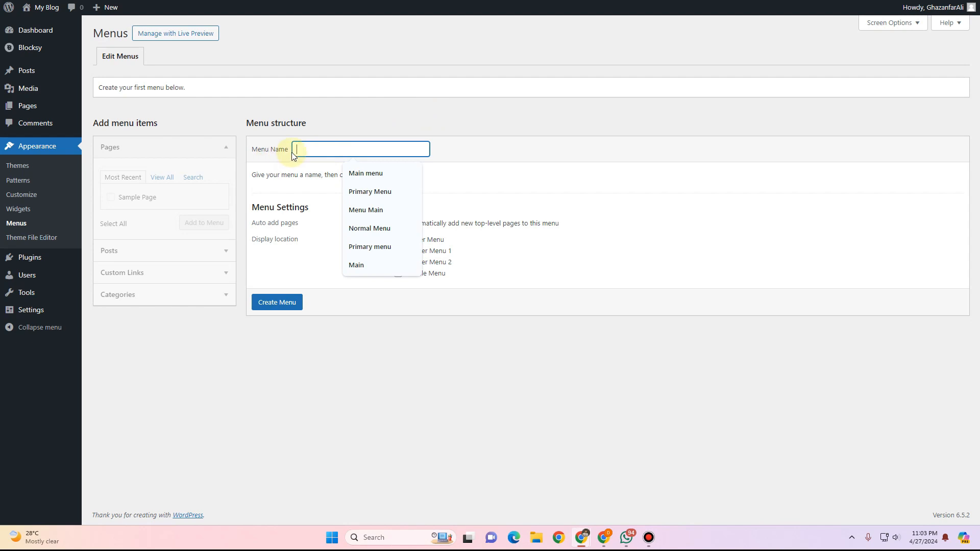
left_click(372, 173)
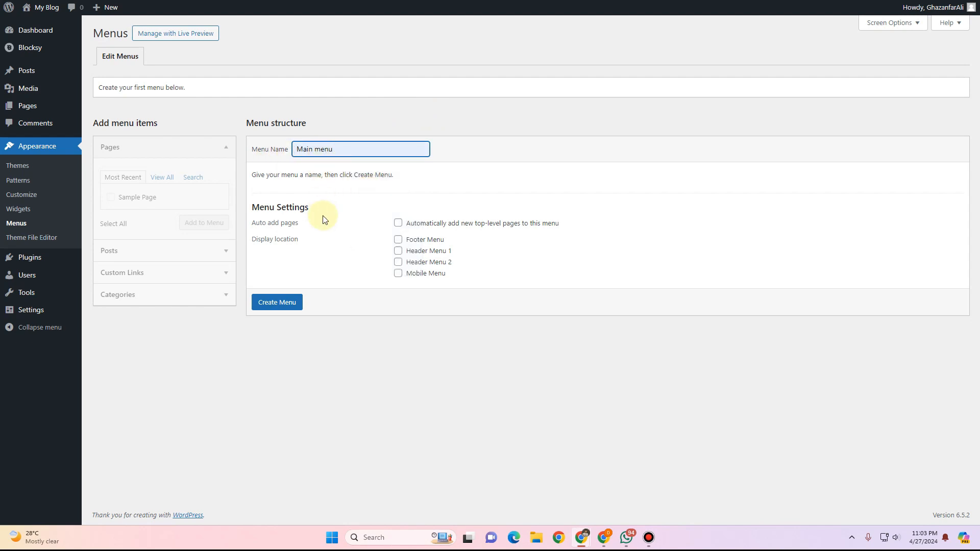
left_click(275, 302)
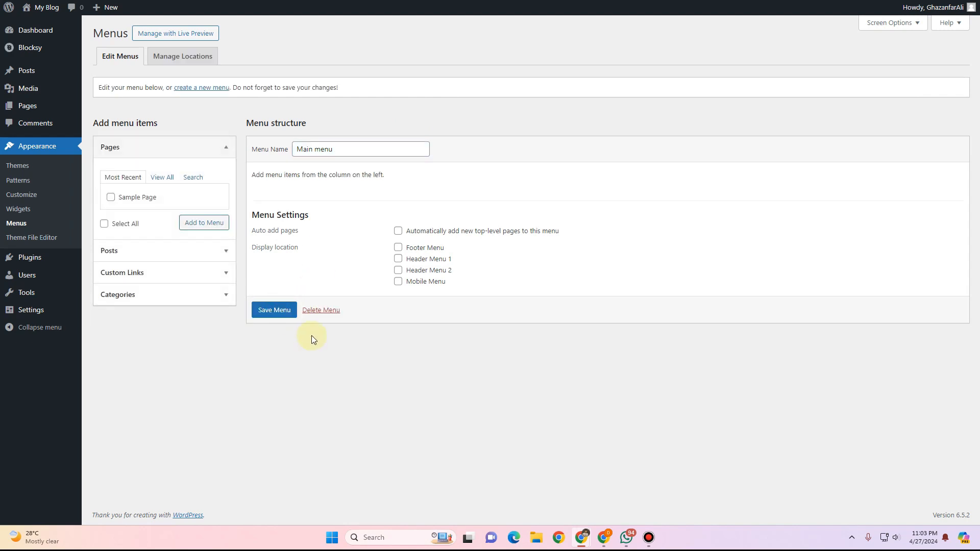
Add a Home custom link with URL # to the menu.
left_click(224, 274)
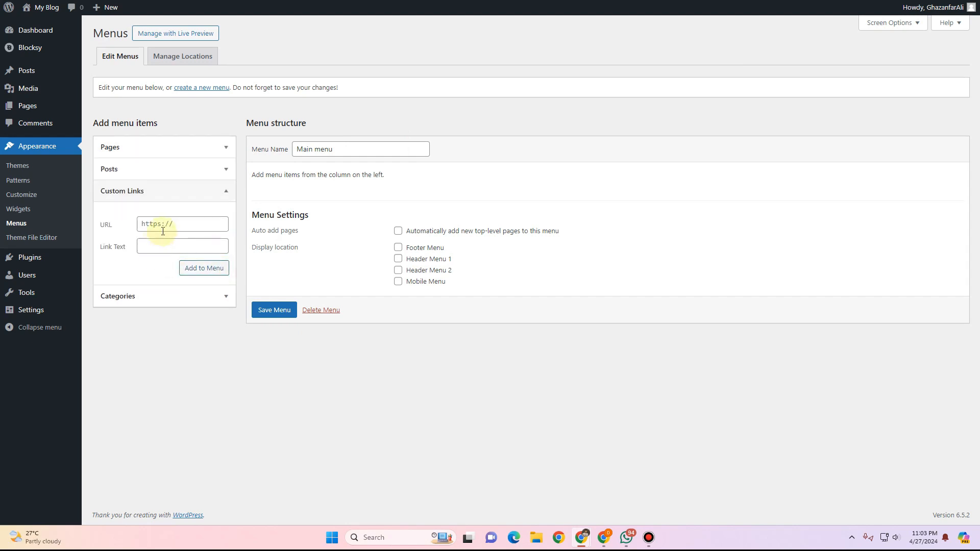
left_click(164, 225)
type("#")
left_click(158, 244)
left_click(204, 268)
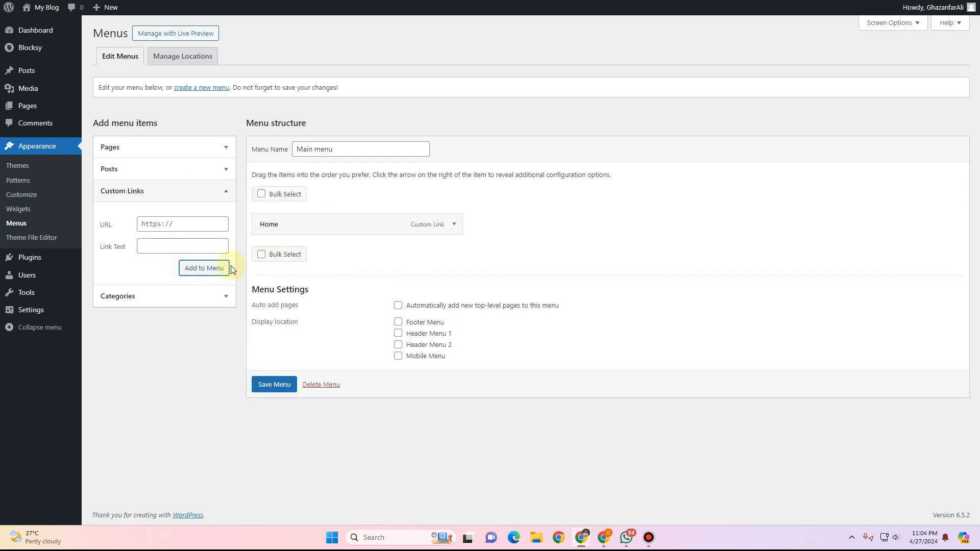
Add a Service custom link with URL # to the menu.
left_click(178, 223)
type("#")
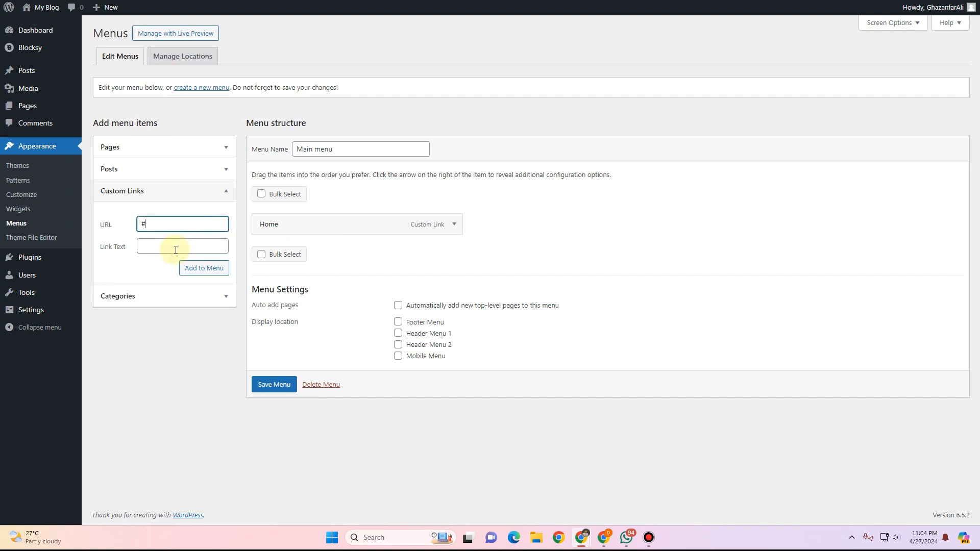
left_click(174, 244)
type("Service")
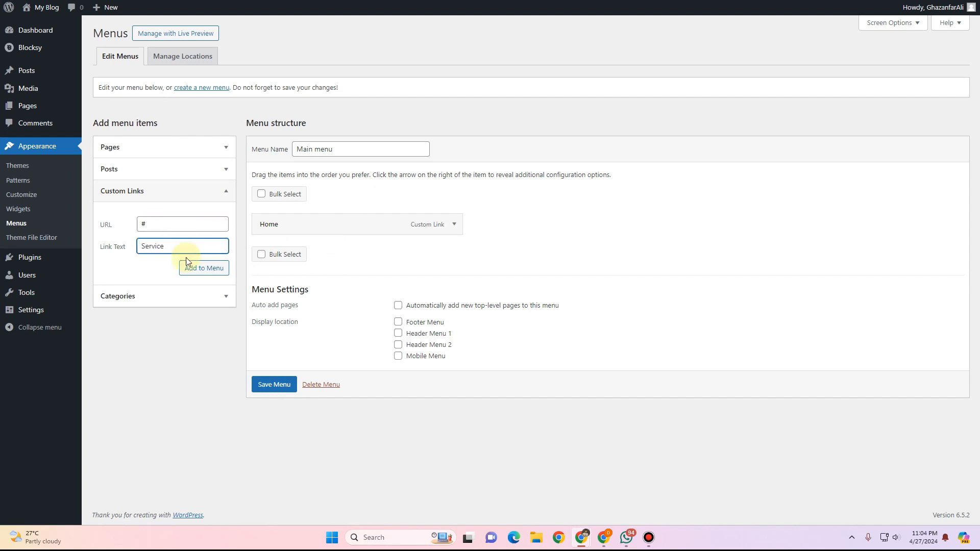
left_click(192, 266)
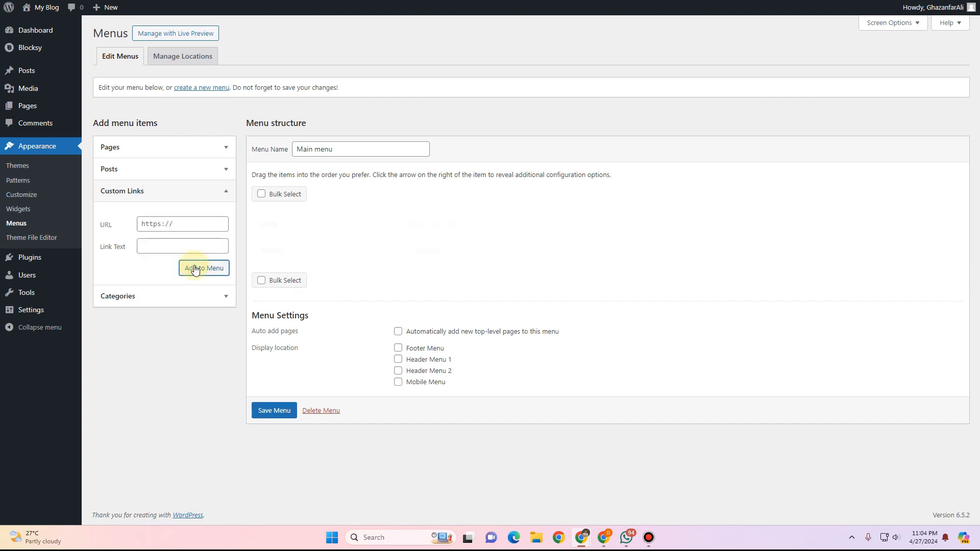
Add an About custom link with URL # to the menu.
left_click(184, 219)
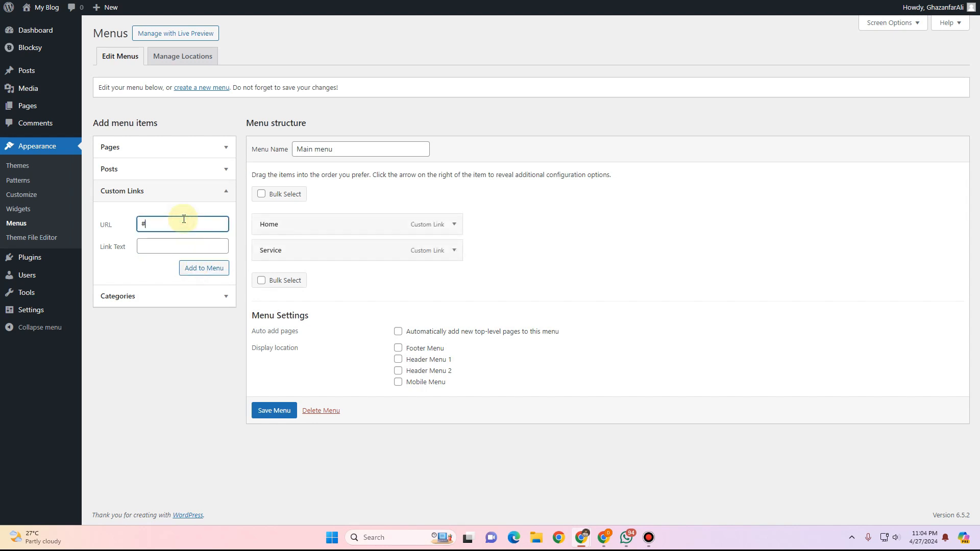
type("#")
left_click(181, 240)
type("Abou")
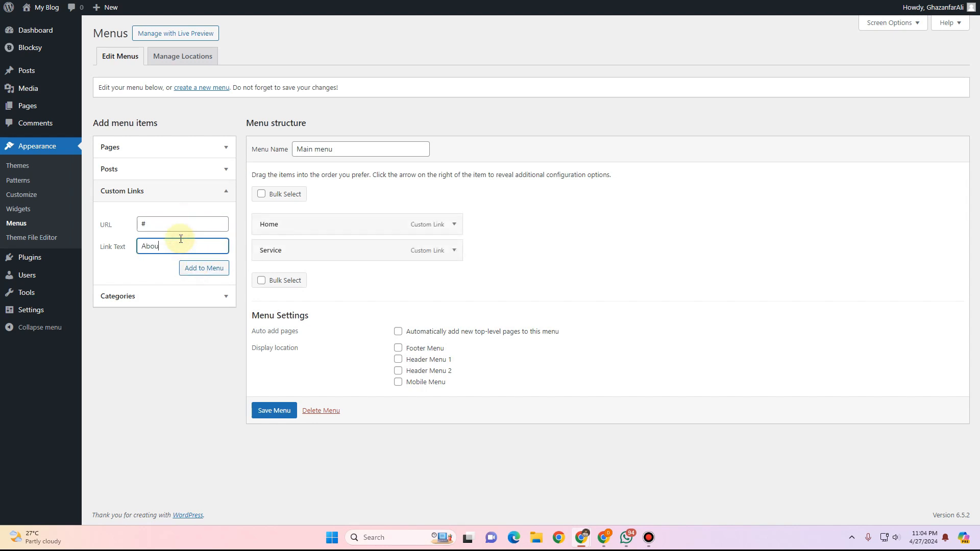
type("t")
left_click(203, 268)
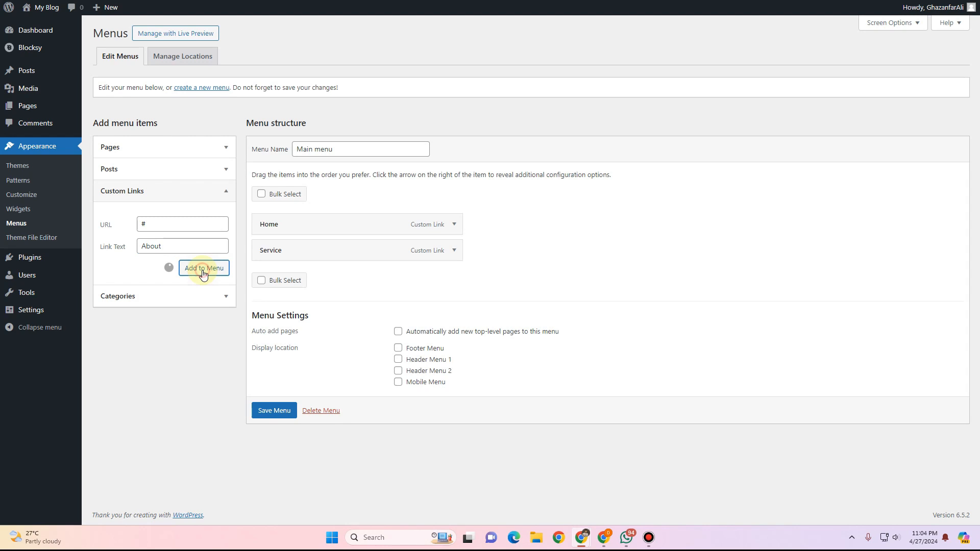
Add a Contact custom link with URL # to the menu.
left_click(170, 226)
type("#")
left_click(164, 249)
type("About")
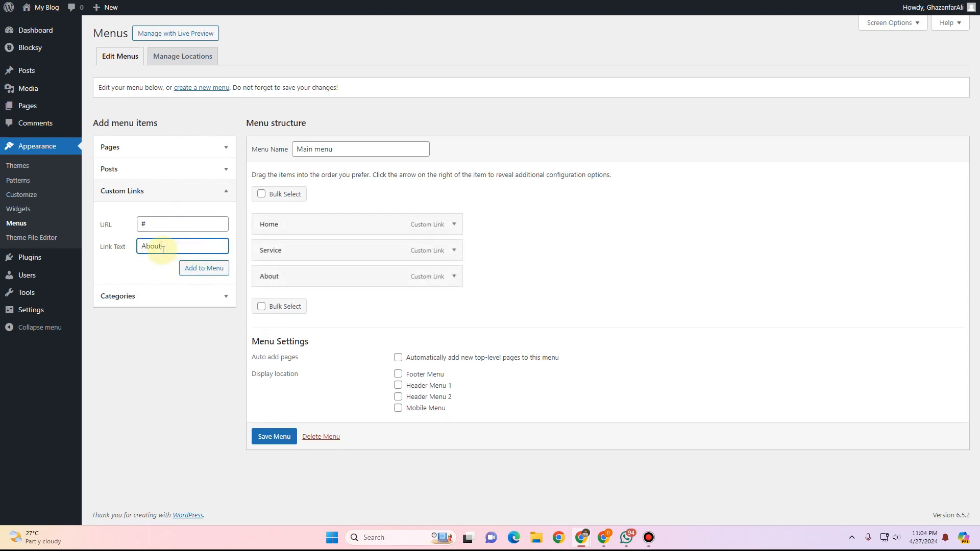
type("Contact")
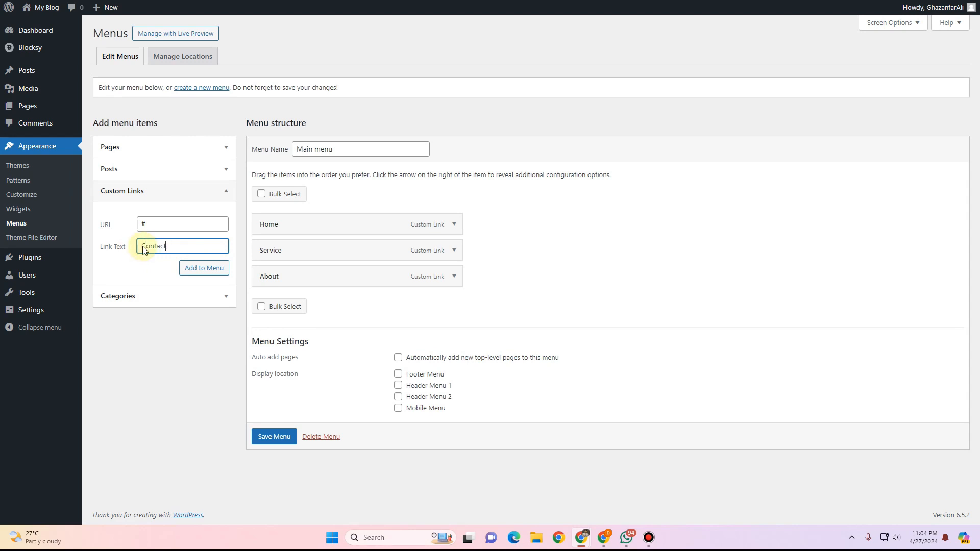
left_click(205, 269)
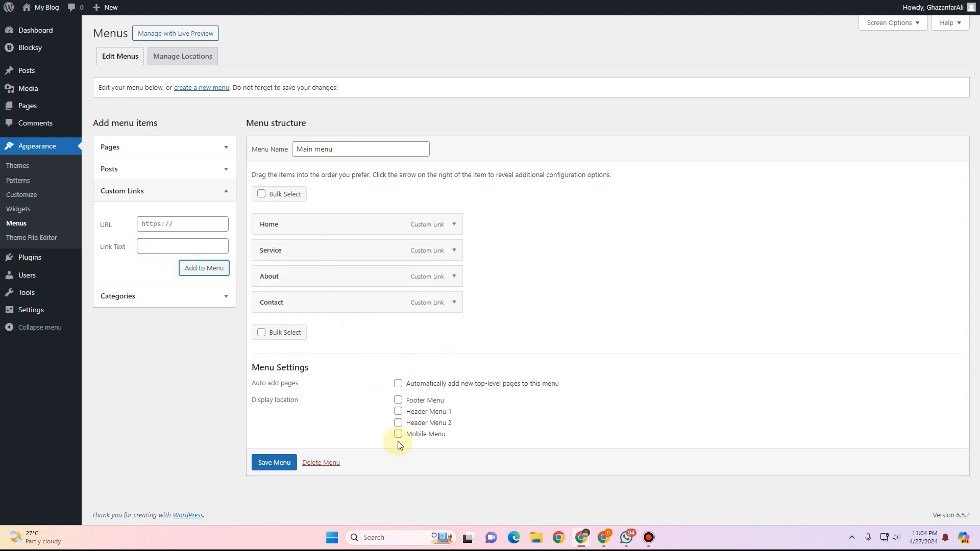
Assign the menu to the Header Menu 1 and Mobile Menu locations and save it.
left_click(398, 415)
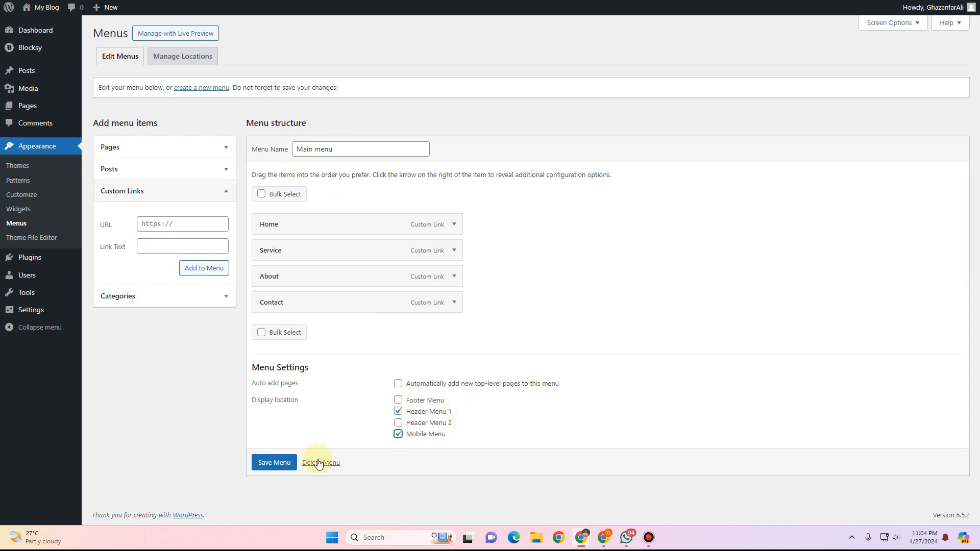
left_click(265, 463)
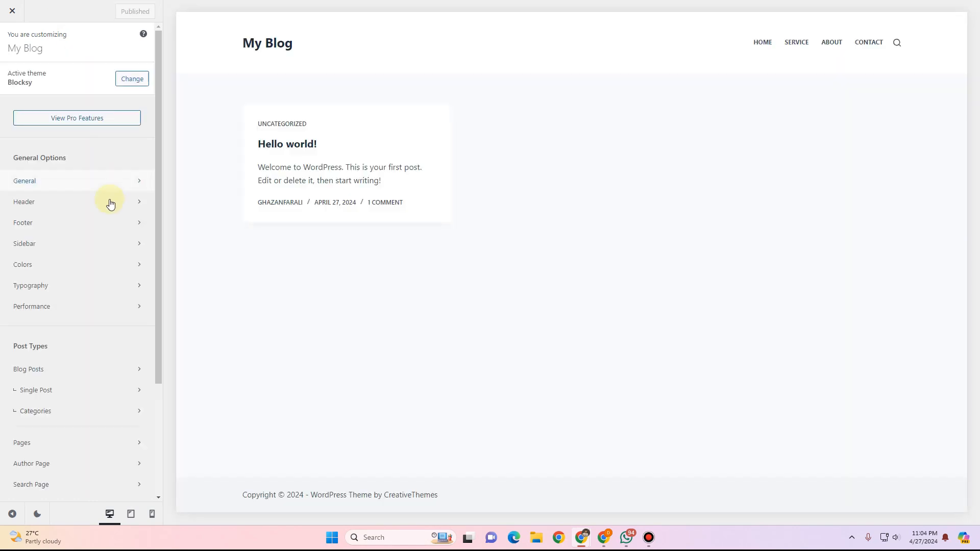
Set the header logo to the TimeshareX-Patriots-Logo image from the media library.
left_click(110, 203)
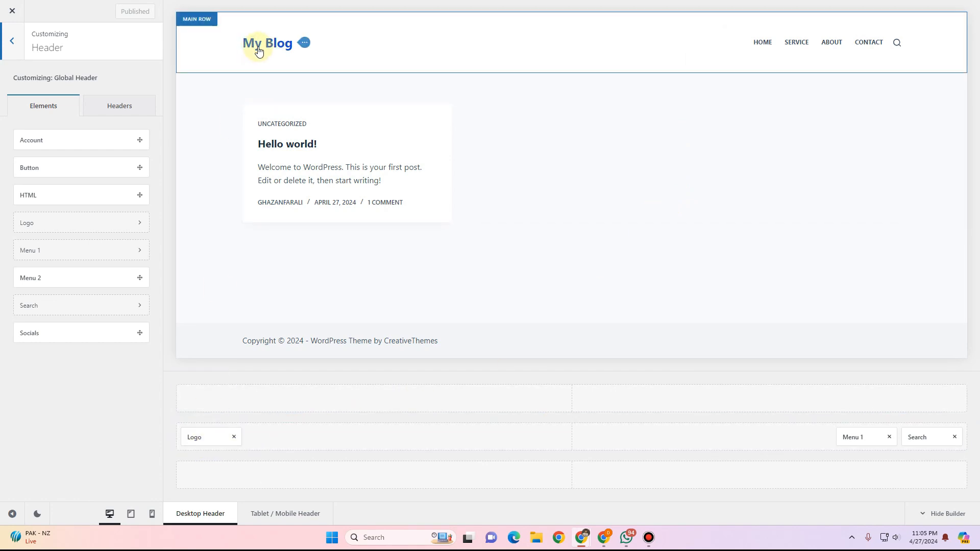
left_click(204, 435)
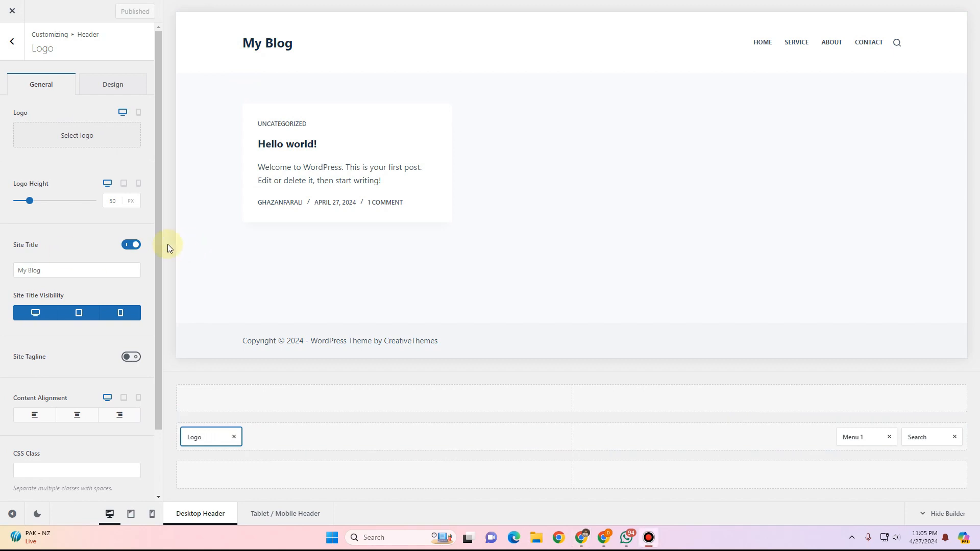
left_click(86, 135)
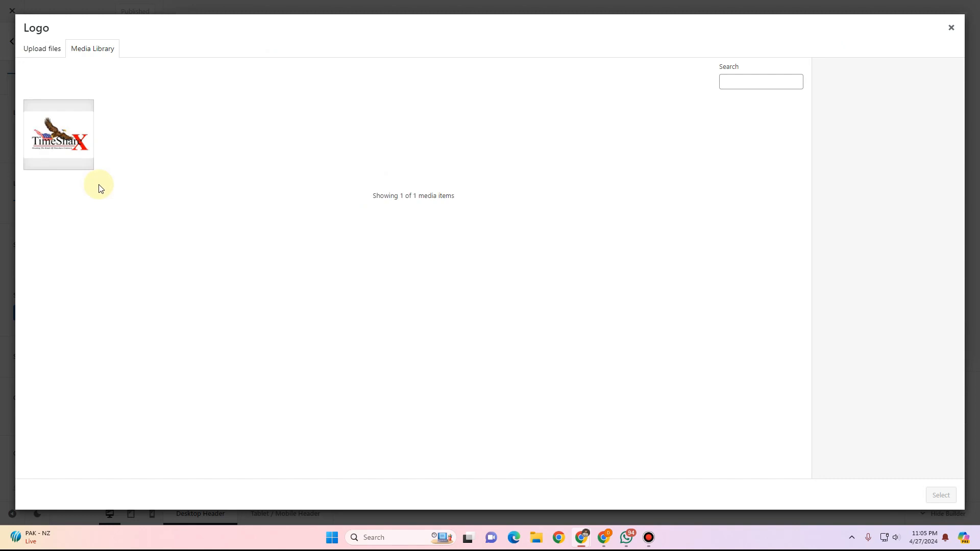
left_click(55, 174)
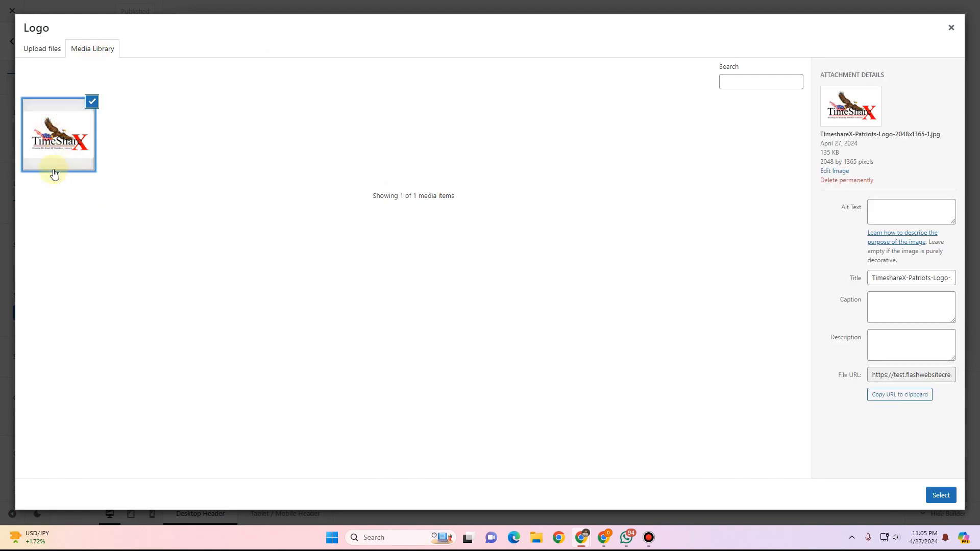
left_click(940, 495)
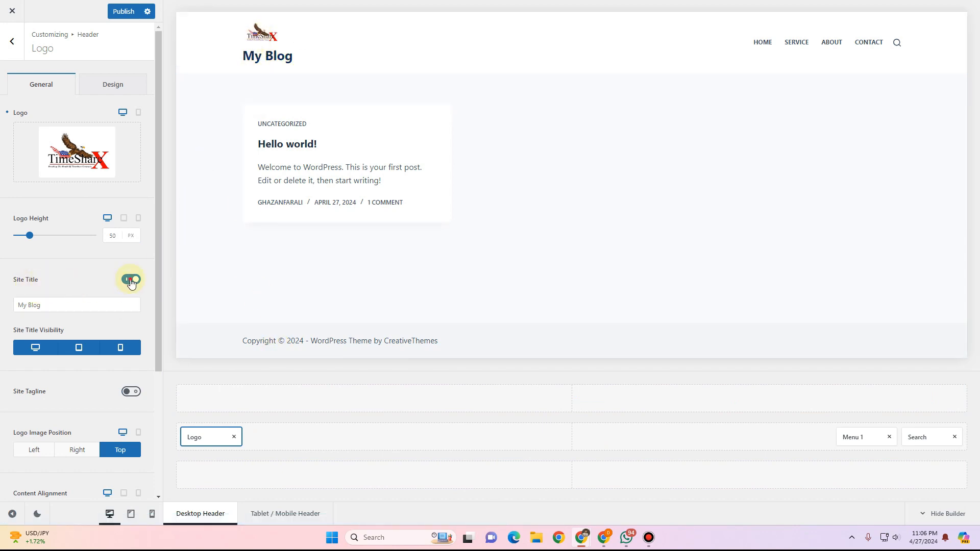
Turn off the site title and increase the logo height to 135 px.
left_click(132, 280)
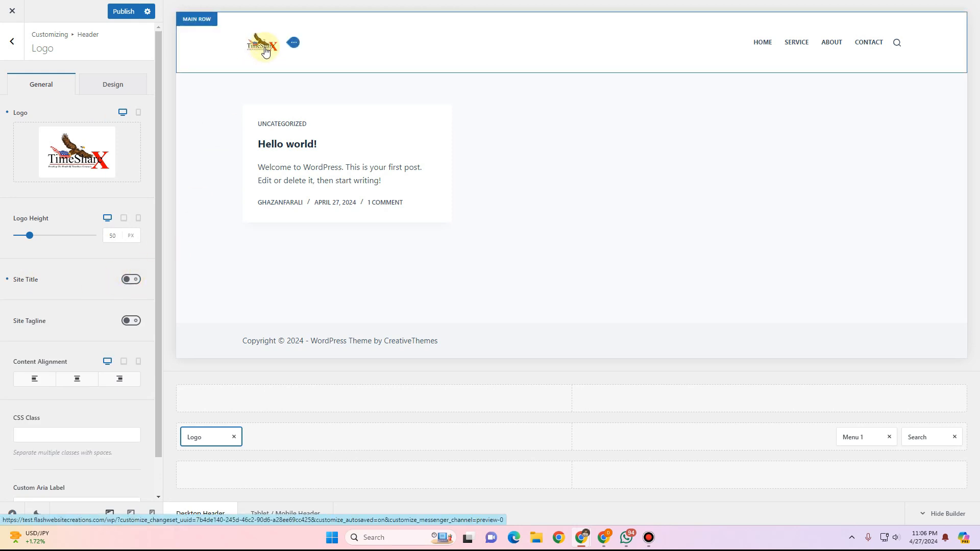
left_click_drag(30, 237, 51, 236)
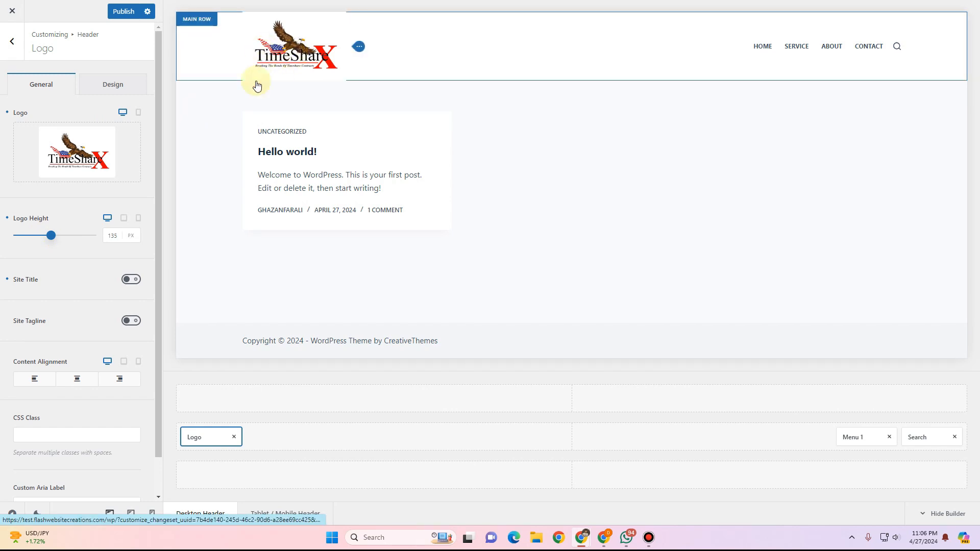
Set the logo's content alignment to left and check the logo's Design margin options.
scroll(75, 284, "down", 1)
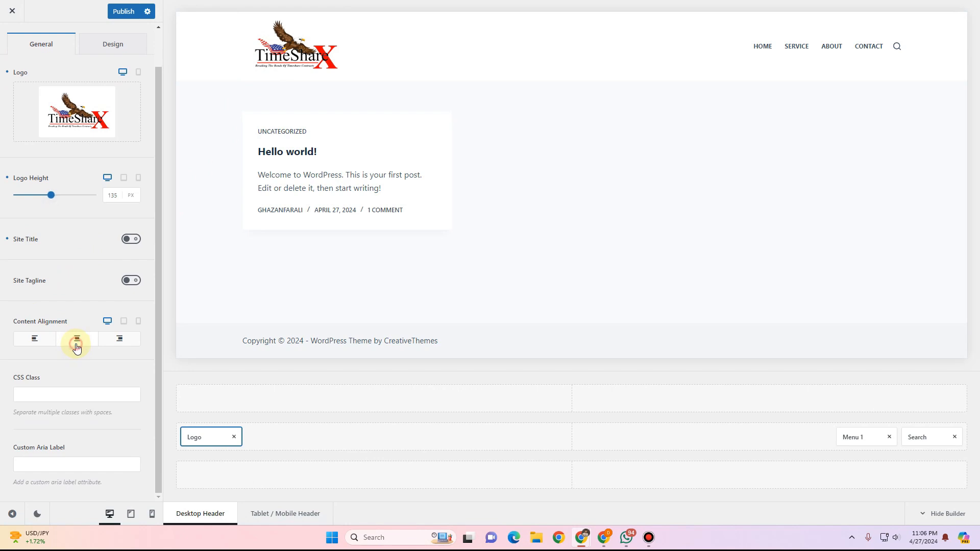
left_click(77, 346)
left_click(26, 337)
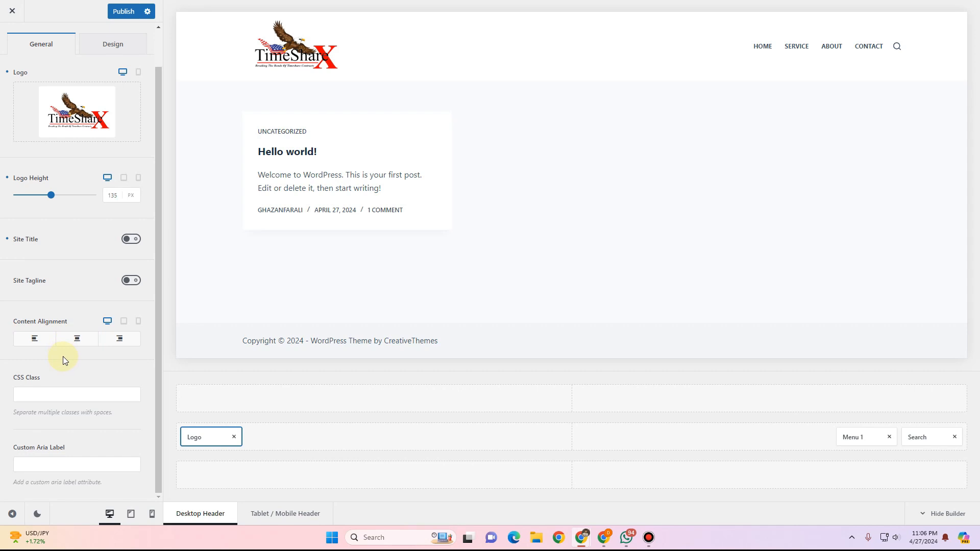
left_click(58, 401)
scroll(64, 434, "up", 1)
left_click(110, 92)
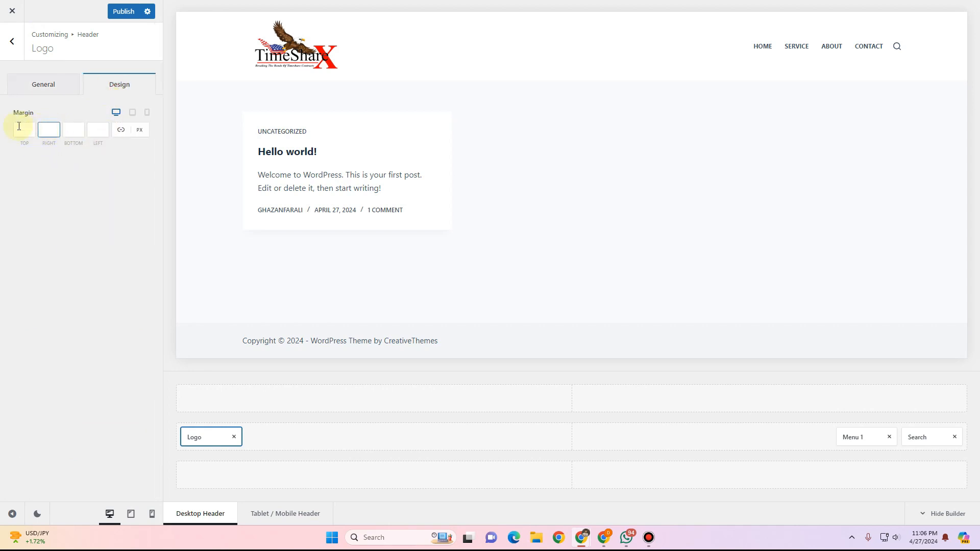
left_click(49, 81)
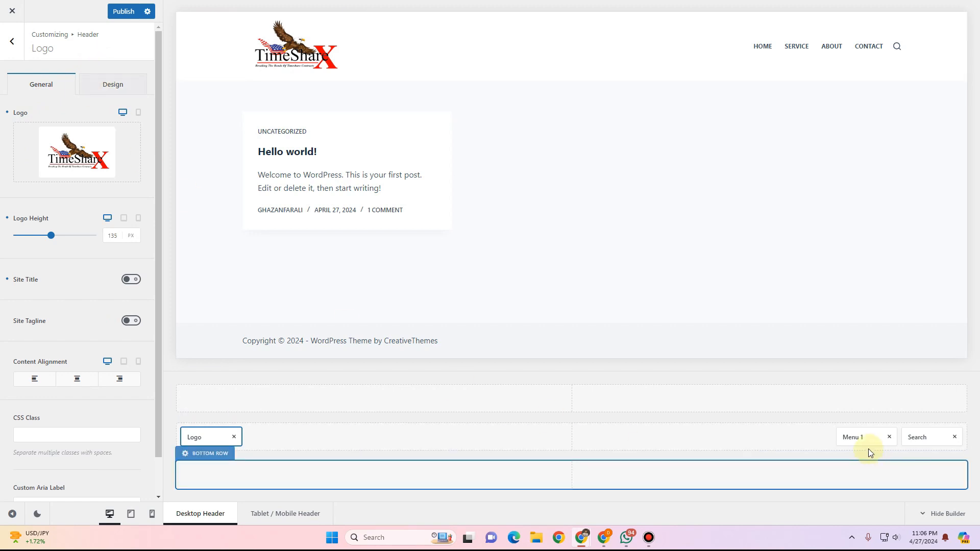
Select Main menu as the menu shown by the header's Menu 1 element.
left_click(873, 436)
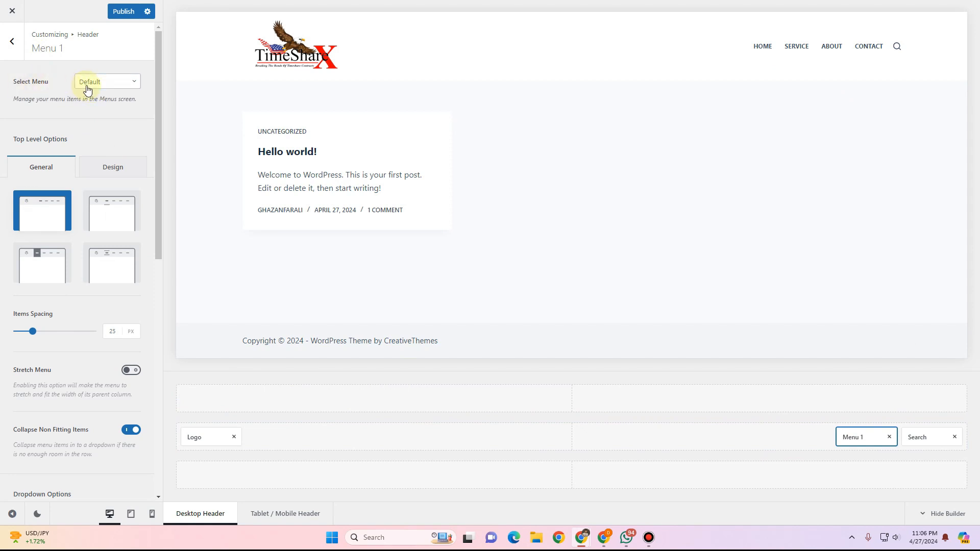
left_click(113, 90)
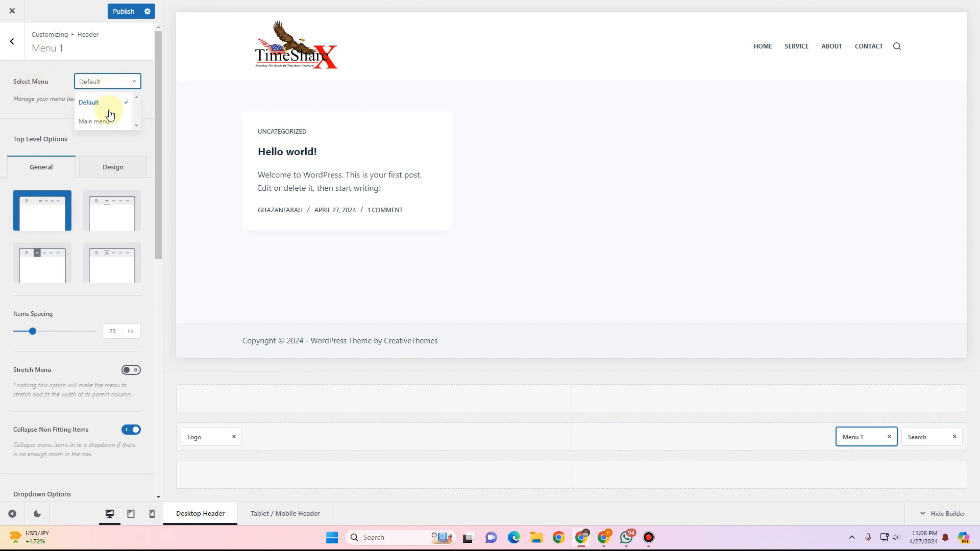
left_click(103, 120)
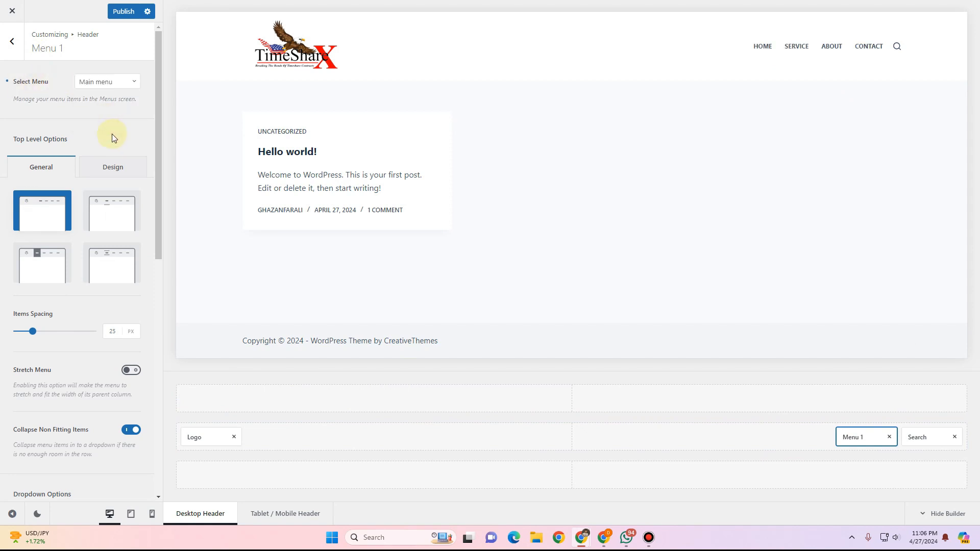
left_click(116, 85)
left_click(117, 124)
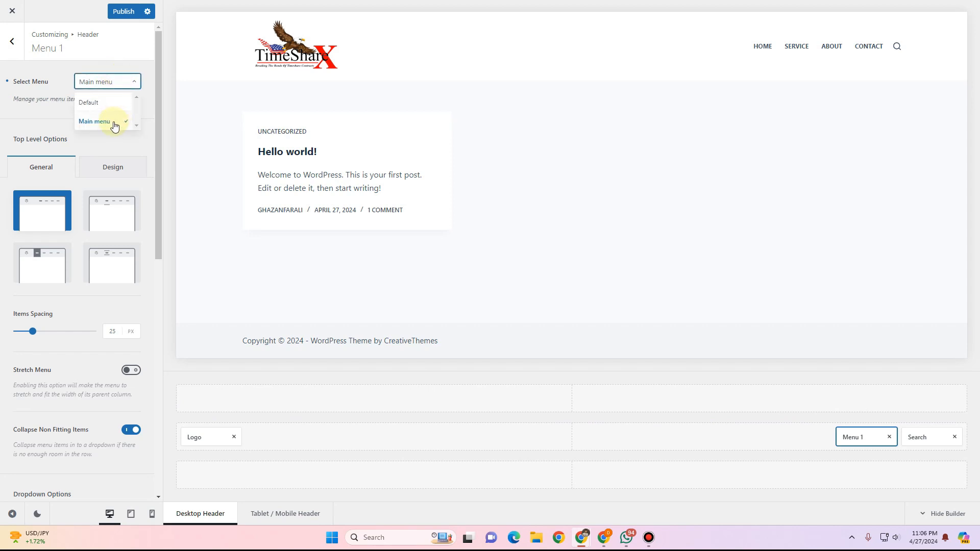
left_click(114, 122)
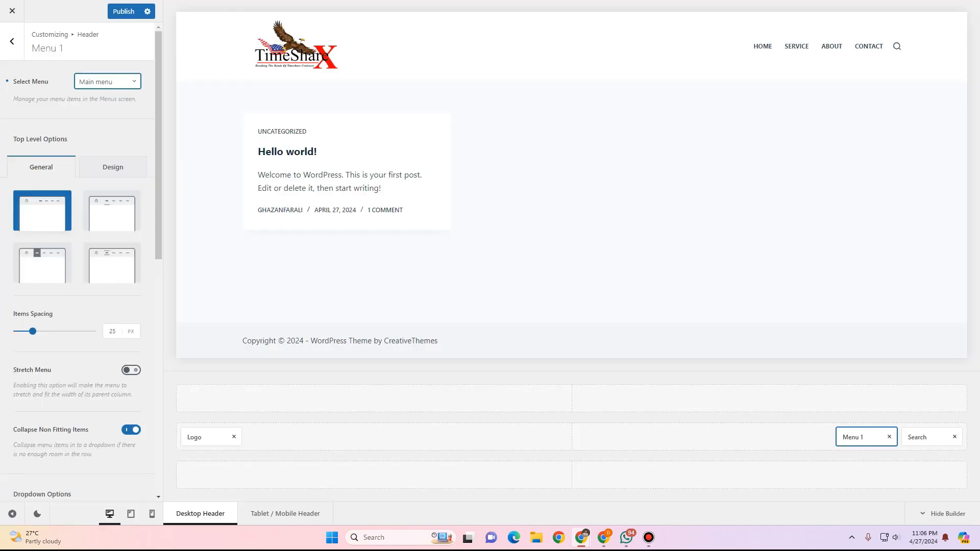
left_click(108, 85)
Compare the top-level menu style types and settle on the second type for Menu 1.
left_click(94, 122)
left_click(113, 217)
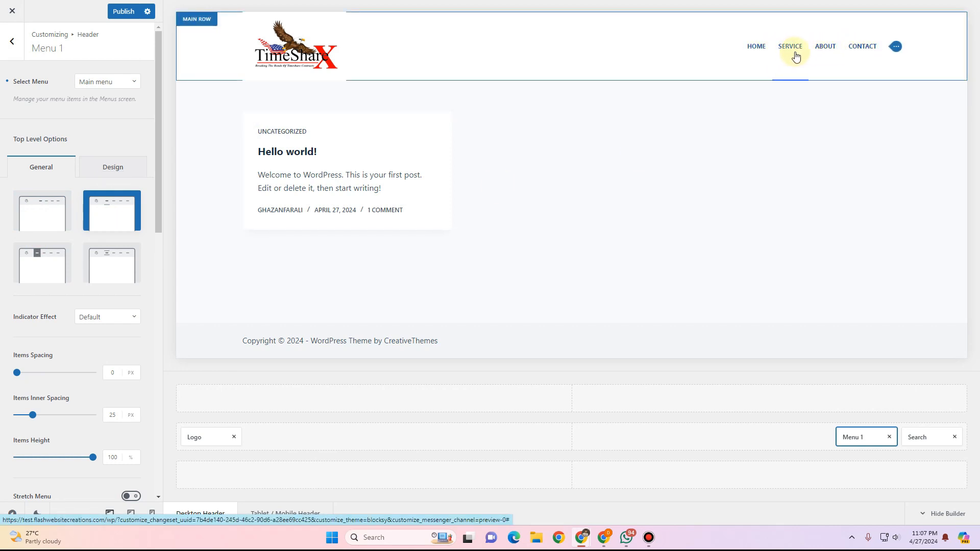
left_click(31, 280)
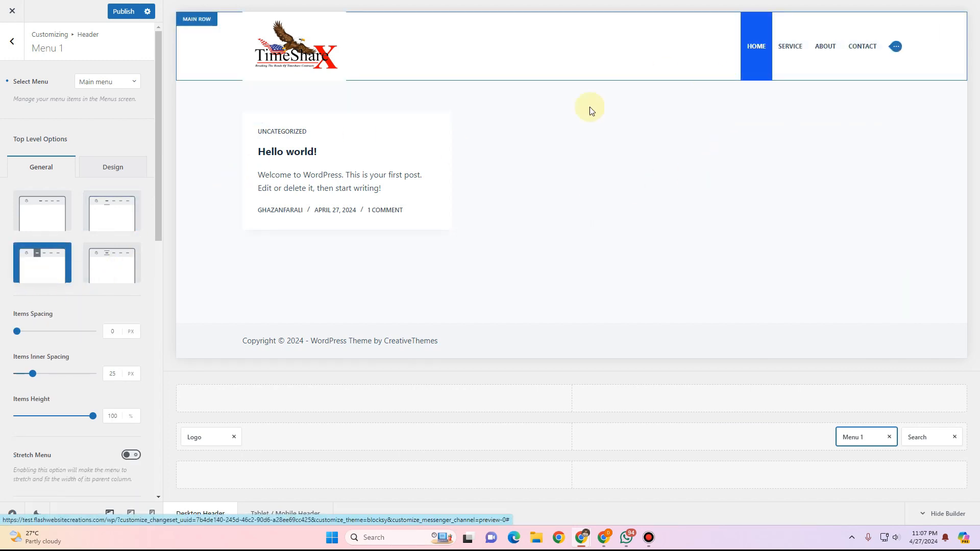
left_click(97, 280)
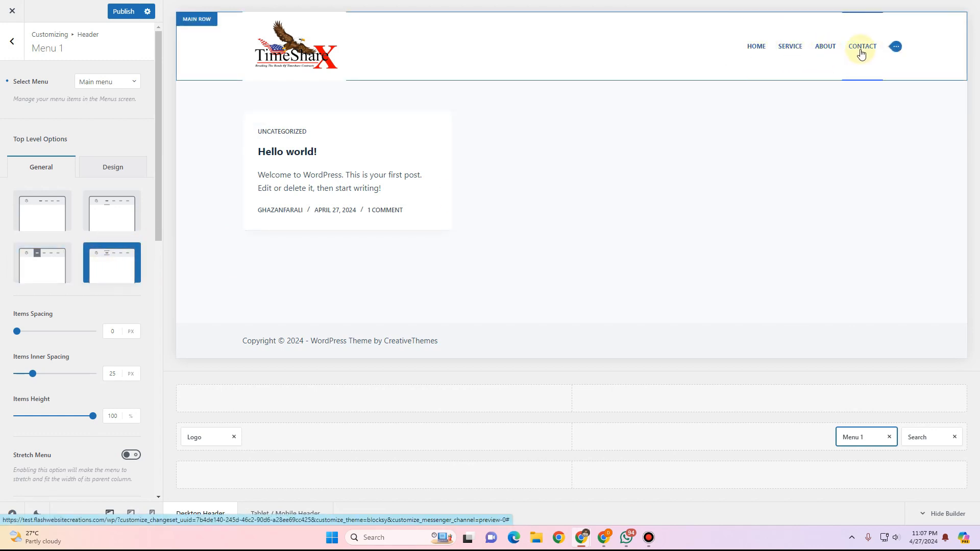
left_click(100, 213)
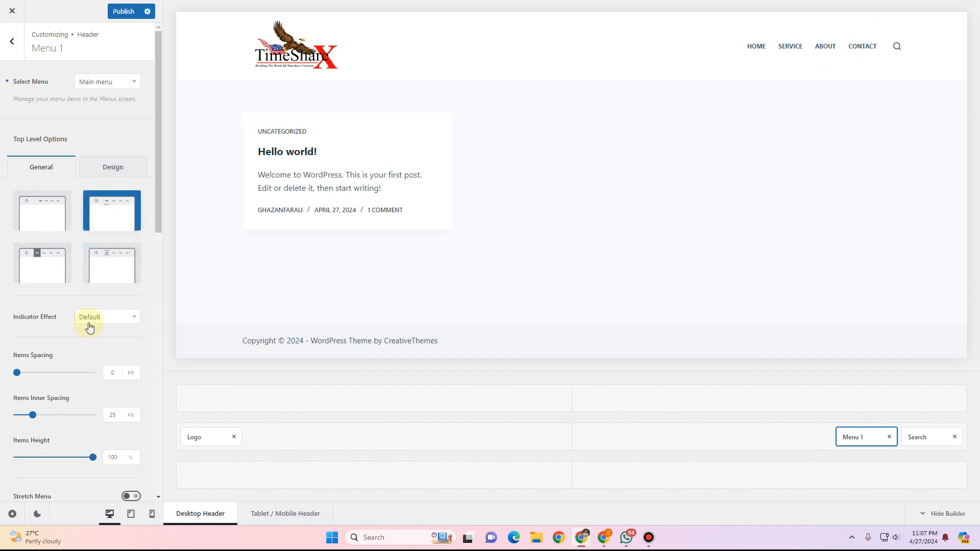
Try the Center to Sides indicator effect, then set the indicator effect back to Default.
left_click(113, 319)
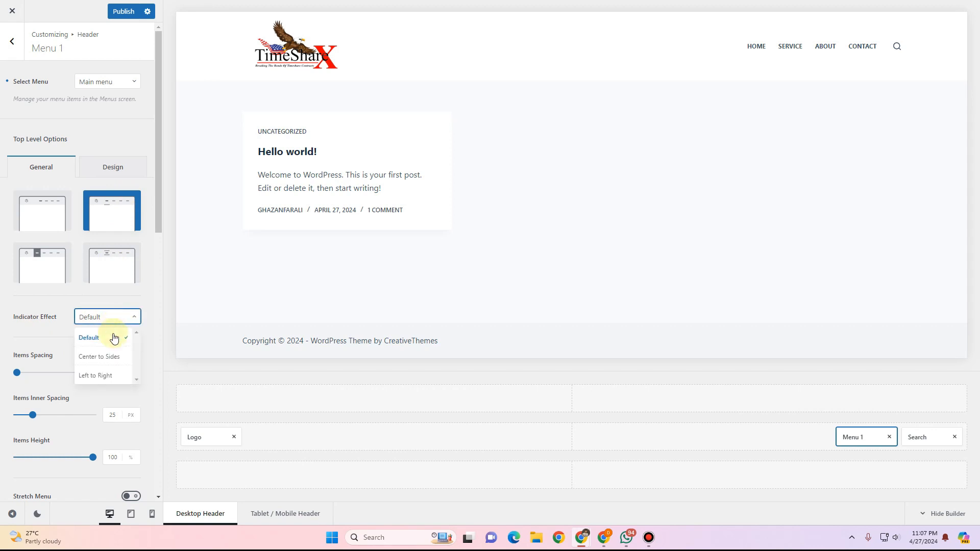
scroll(105, 358, "down", 1)
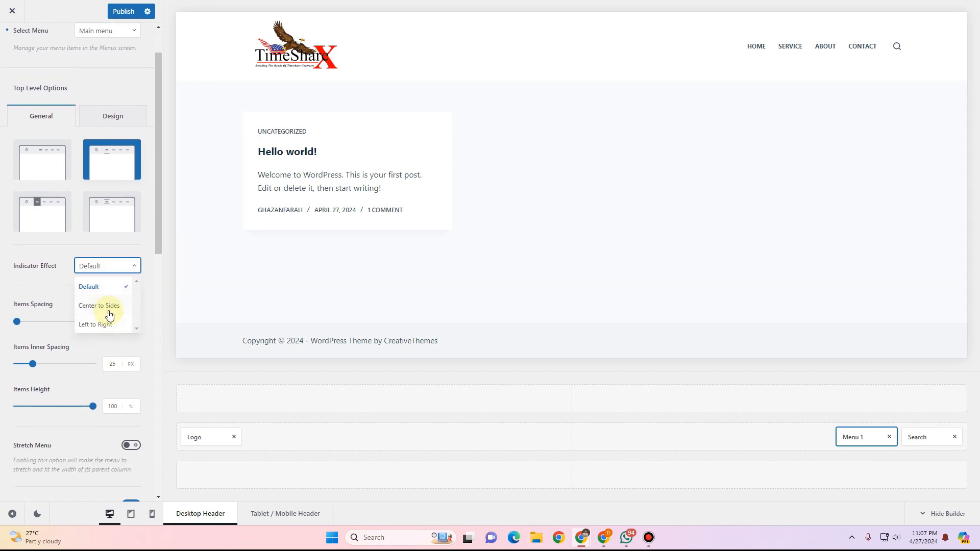
left_click(104, 312)
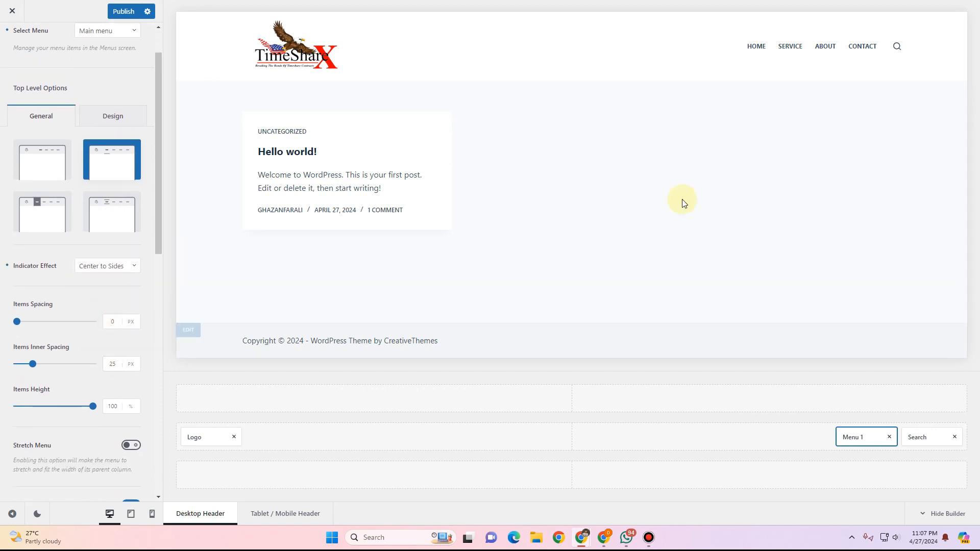
left_click(96, 269)
left_click(102, 285)
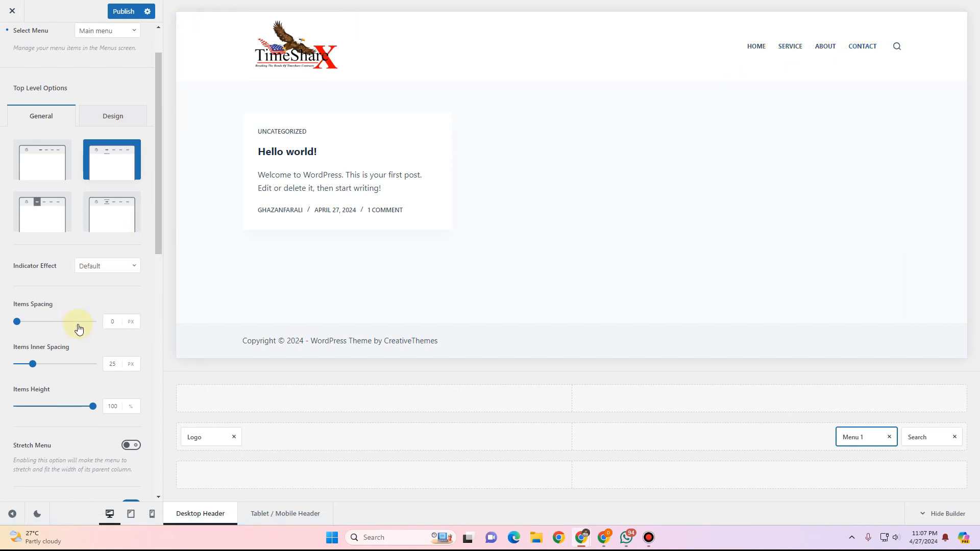
Try an items inner spacing of 10 px, then set it back to 25 px.
scroll(73, 330, "down", 1)
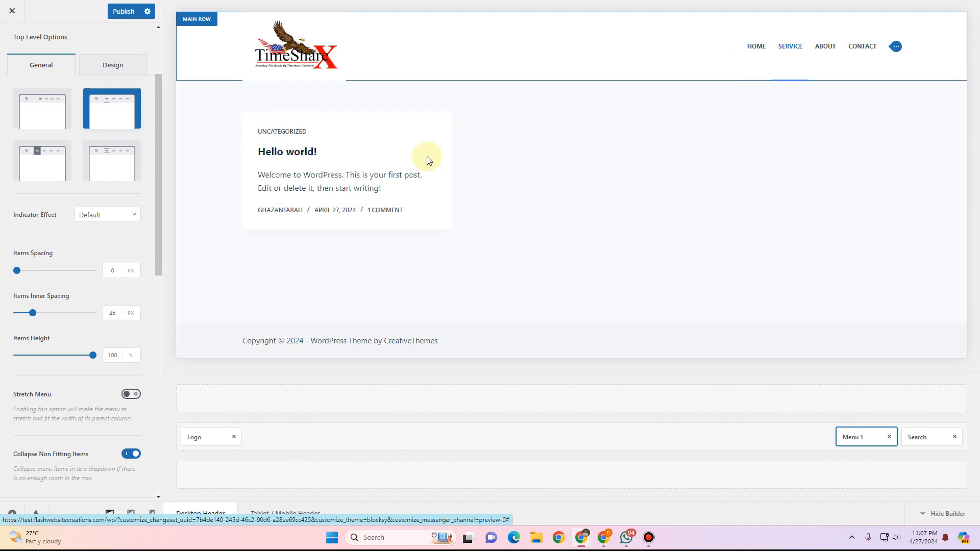
left_click(111, 313)
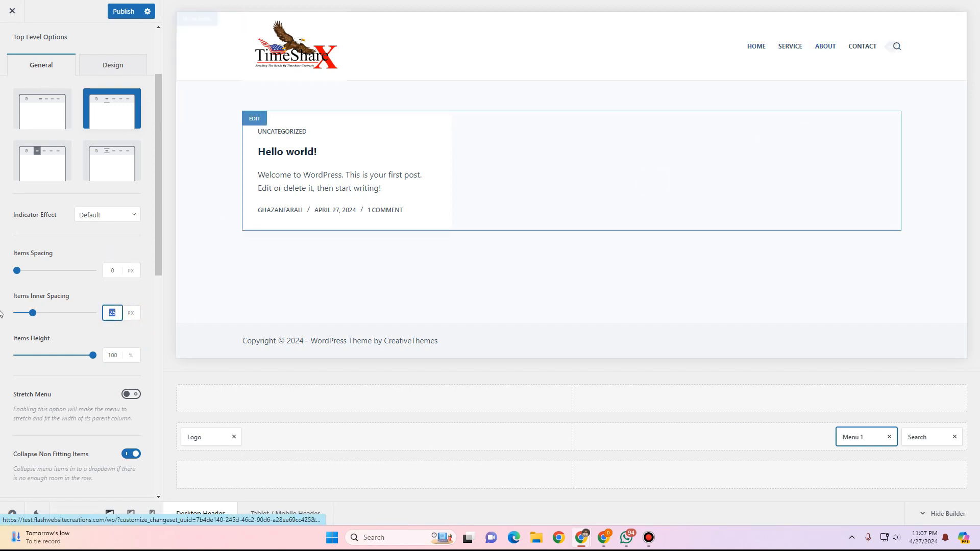
type("10")
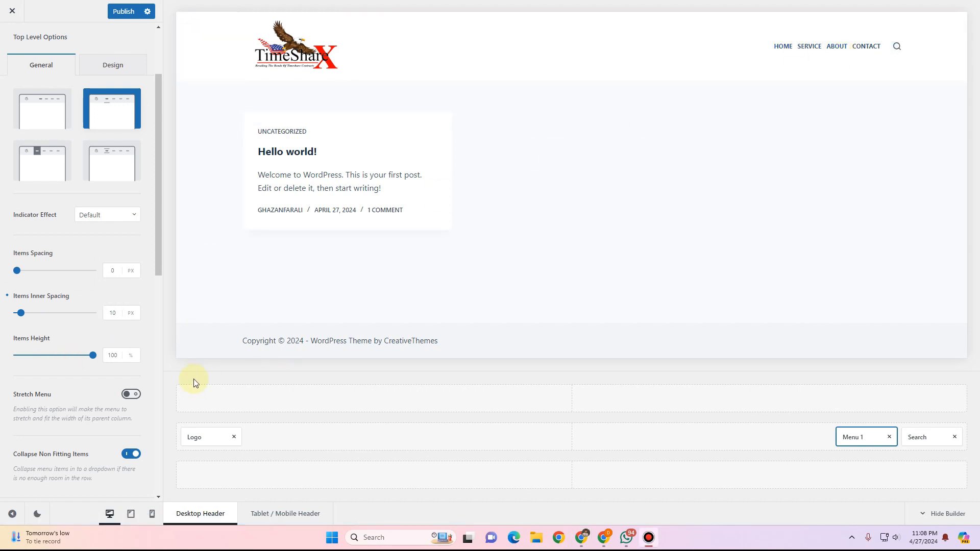
double_click(113, 313)
type("25")
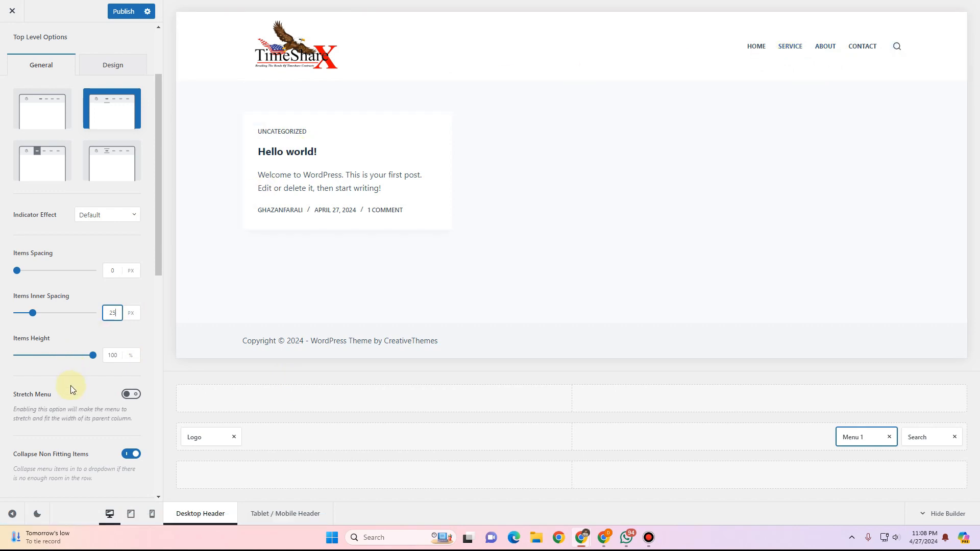
Set the menu items height to 40% with its slider.
double_click(115, 357)
left_click_drag(93, 358, 35, 355)
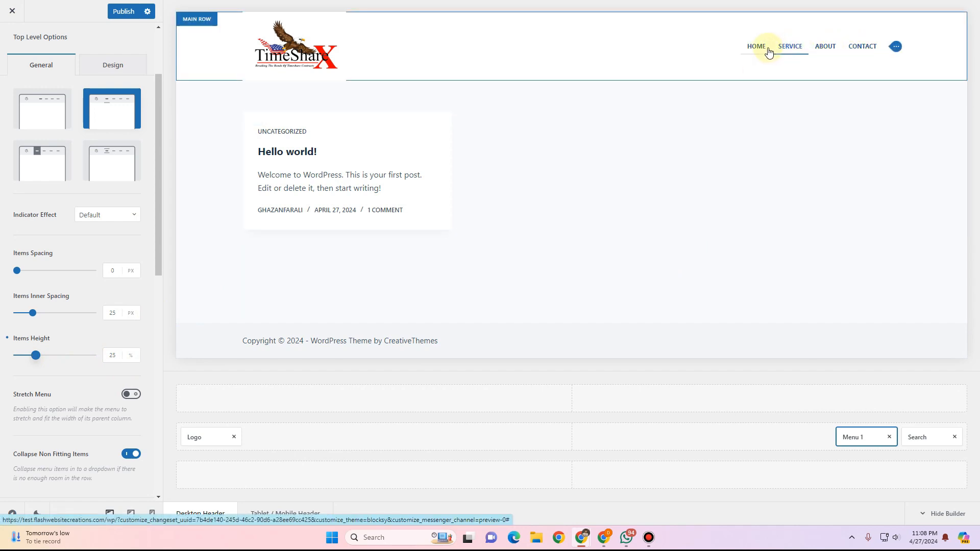
left_click_drag(38, 357, 68, 355)
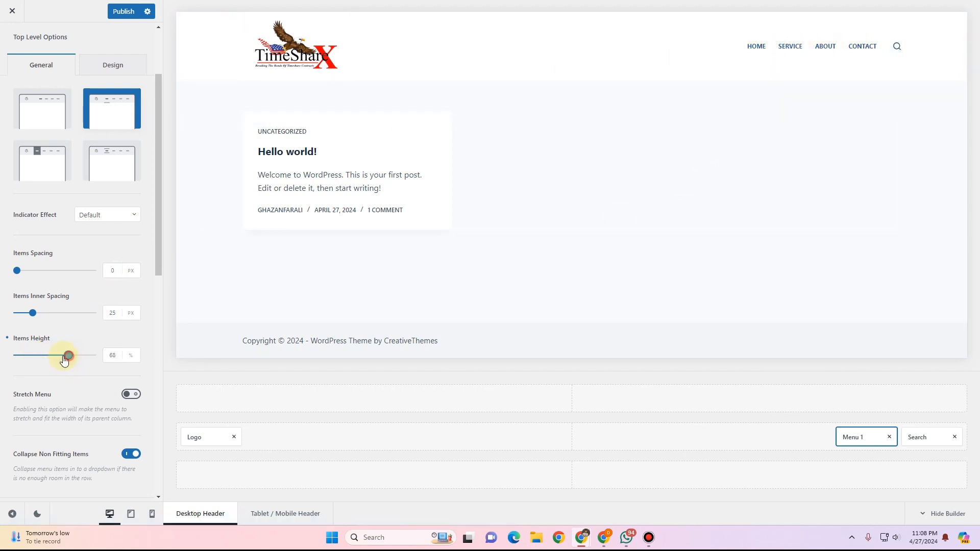
left_click_drag(68, 356, 49, 360)
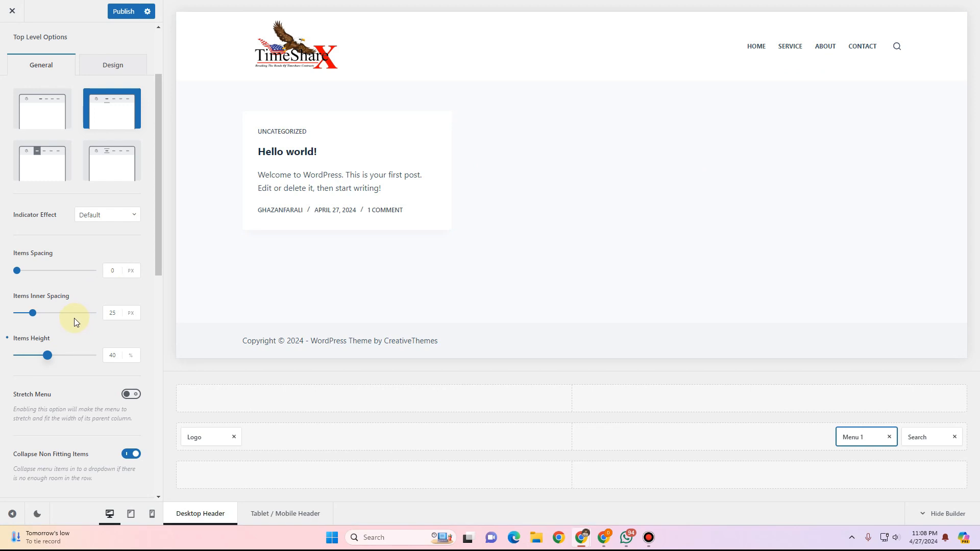
scroll(87, 433, "down", 2)
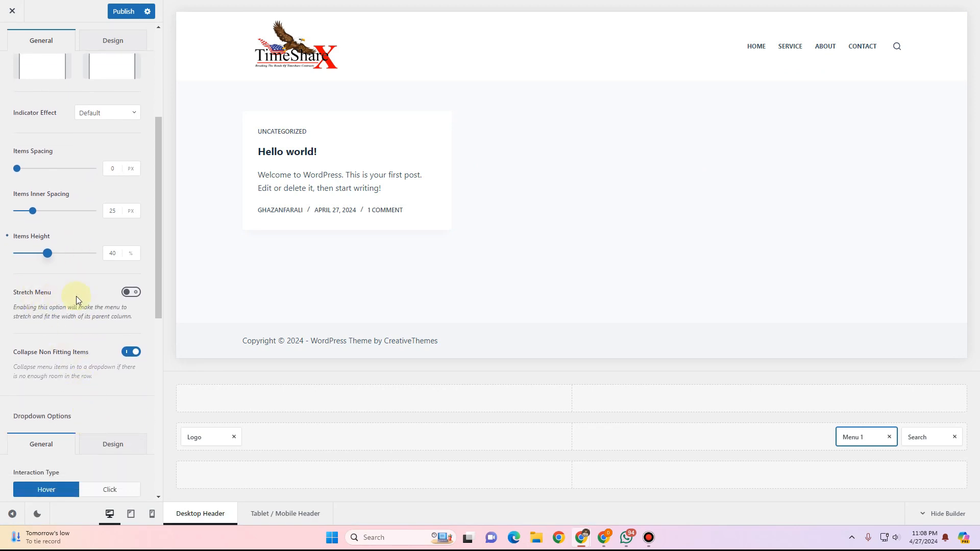
Try switching Stretch Menu on, then switch it off again.
left_click(131, 293)
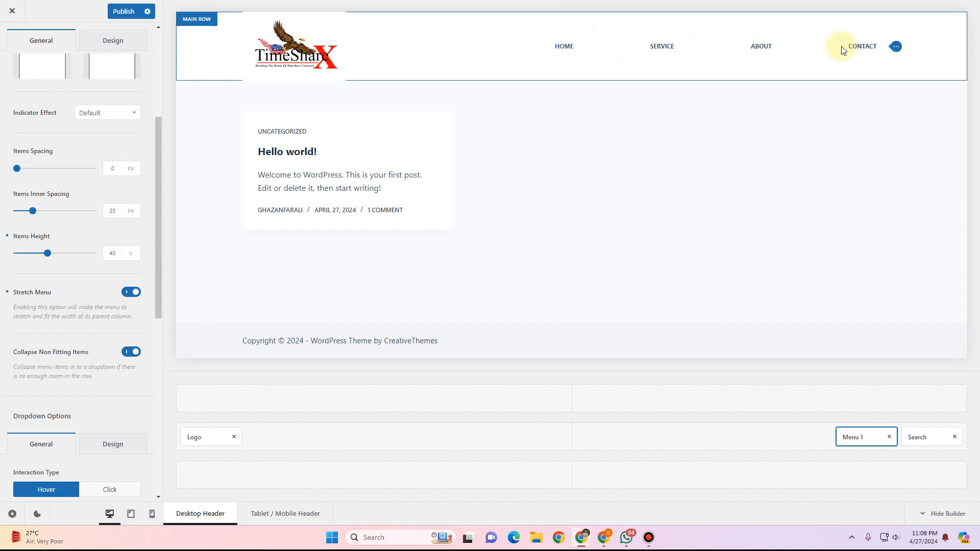
left_click(129, 294)
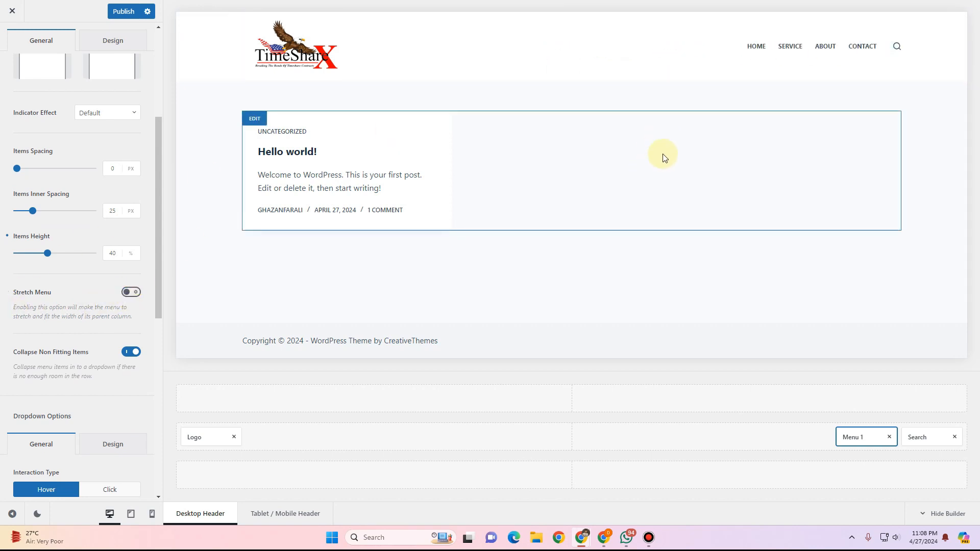
scroll(60, 356, "down", 2)
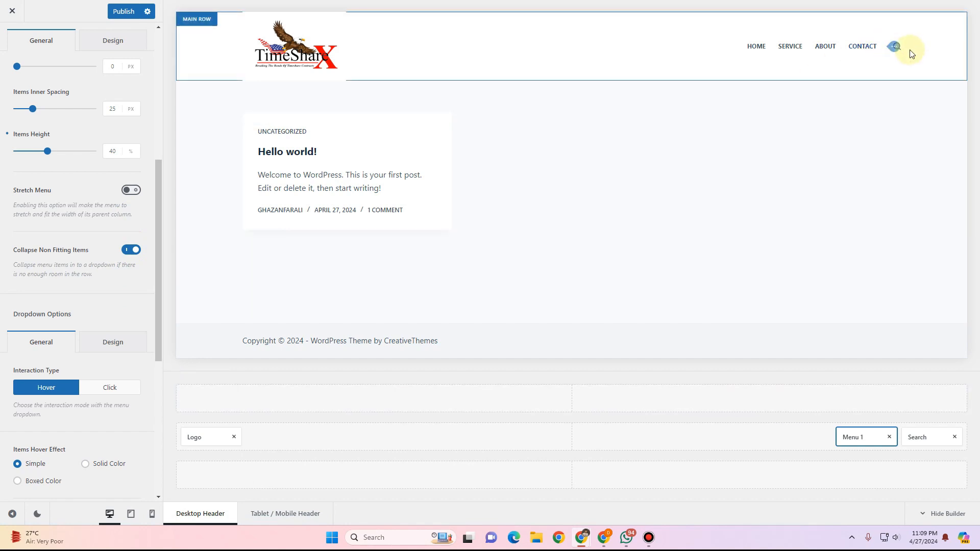
Open the header search element and limit its search results to posts by excluding pages.
left_click(918, 437)
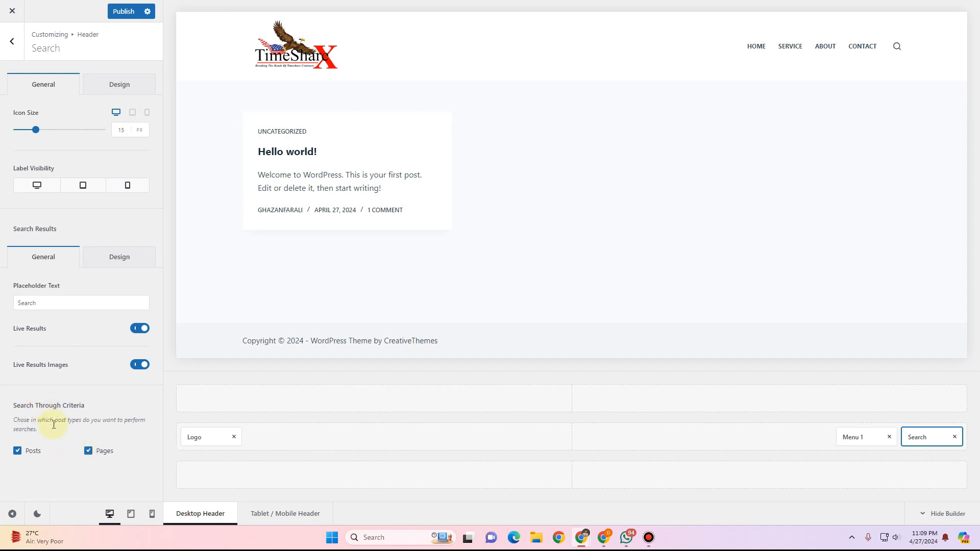
left_click(88, 452)
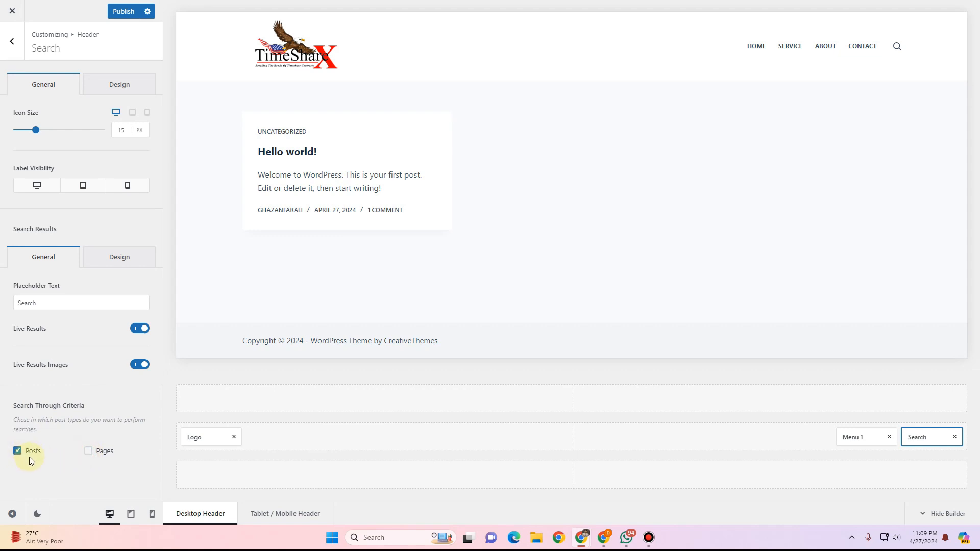
In Menu 1's design options, set the hover font color to red #fb0000.
left_click(851, 438)
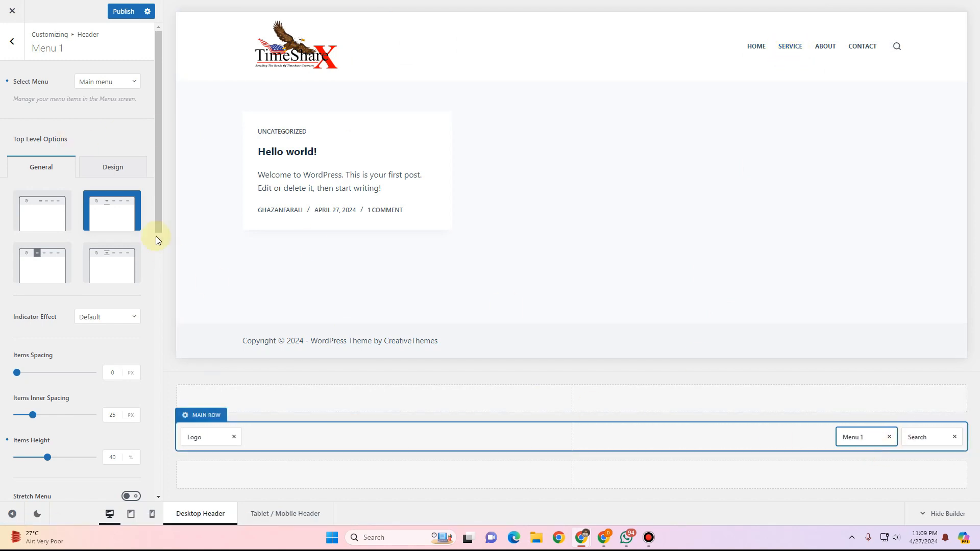
left_click(101, 167)
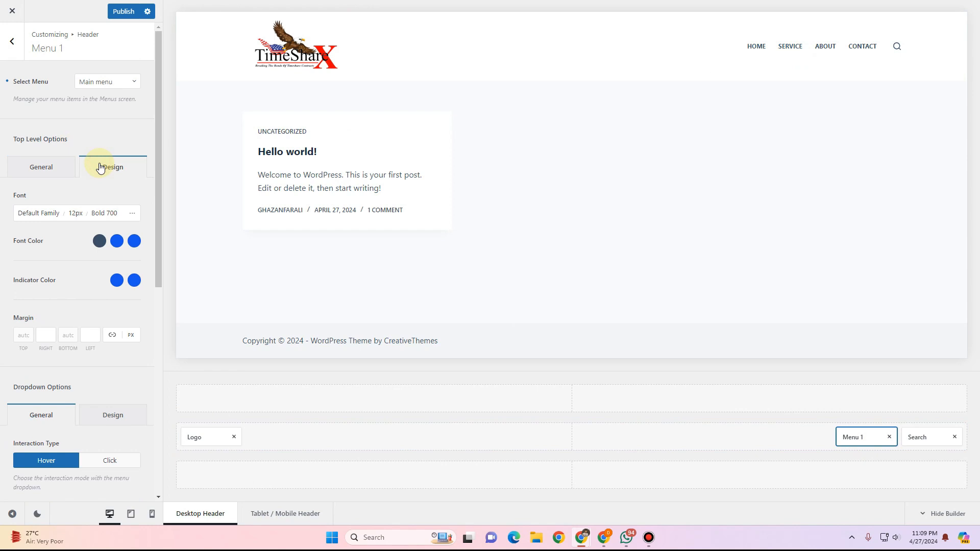
left_click(117, 244)
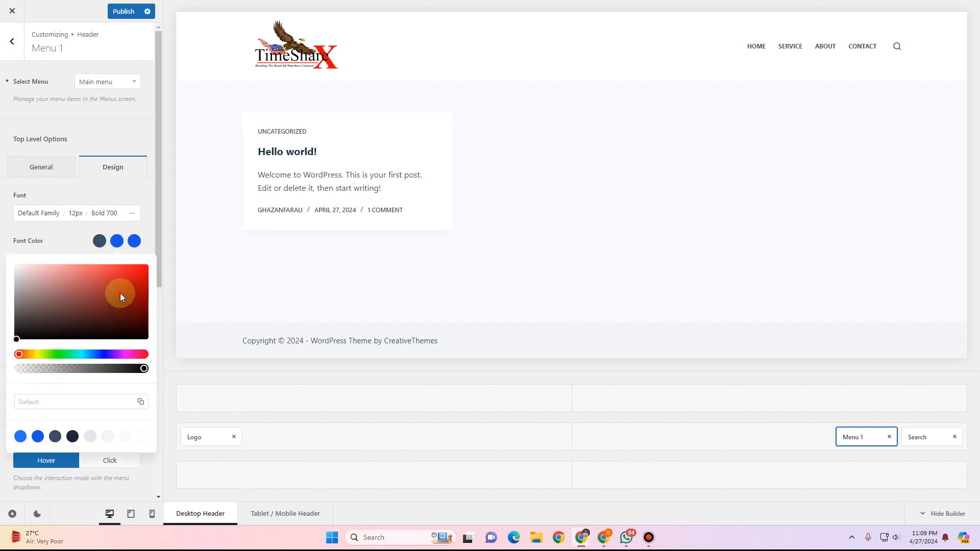
left_click_drag(121, 293, 157, 265)
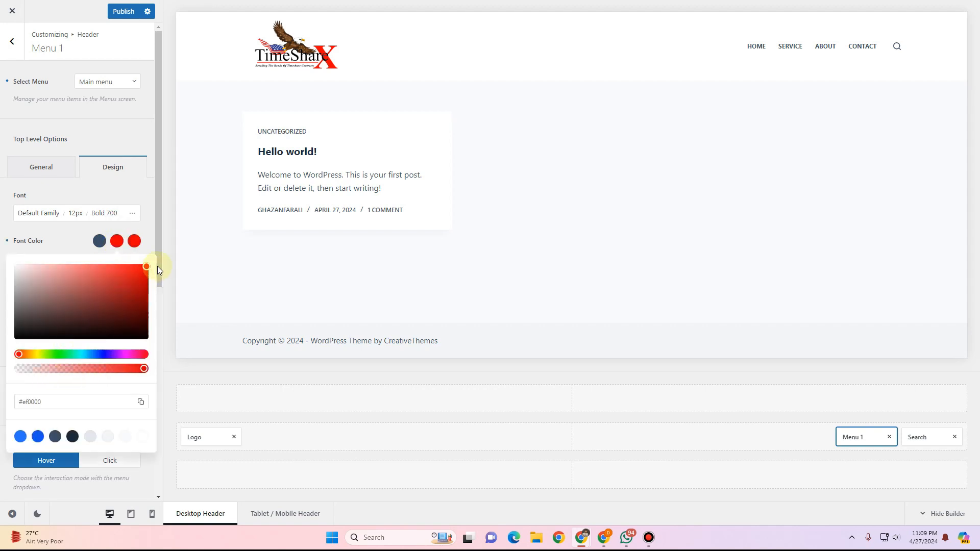
left_click(73, 239)
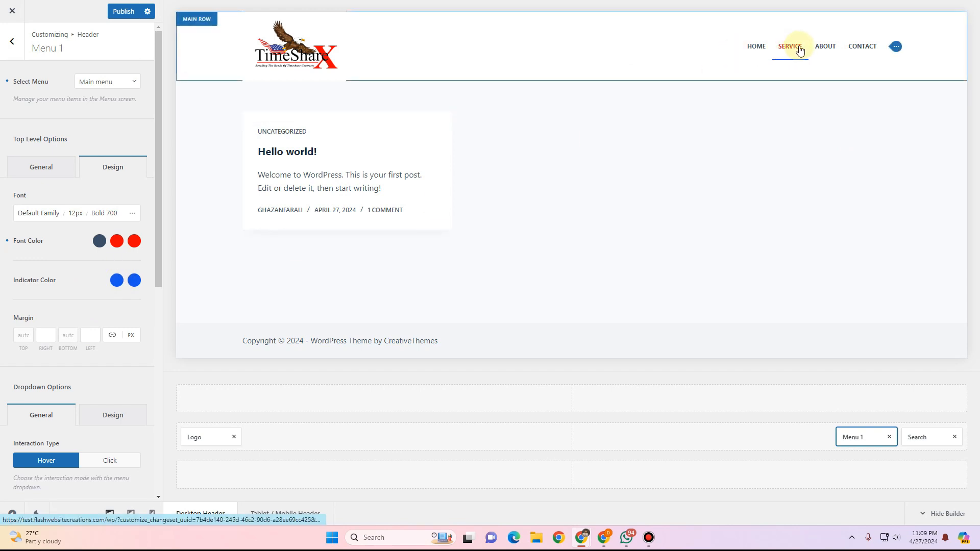
Set the menu indicator color to red #ff0000.
left_click(117, 280)
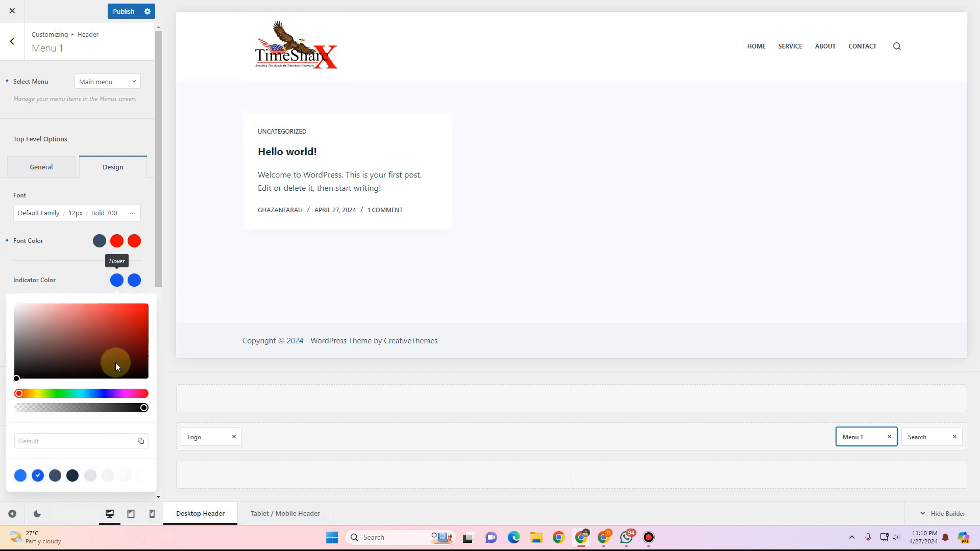
left_click_drag(140, 310, 149, 301)
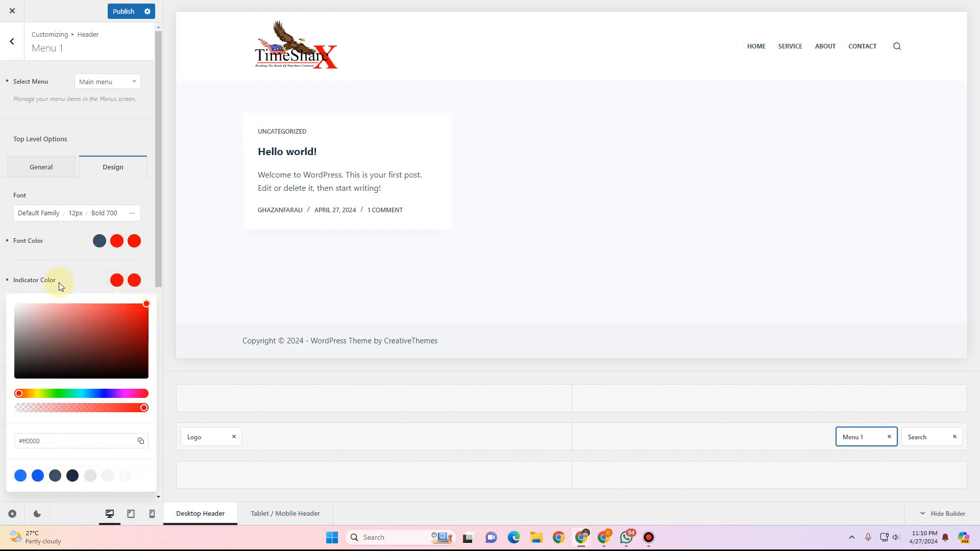
left_click(53, 258)
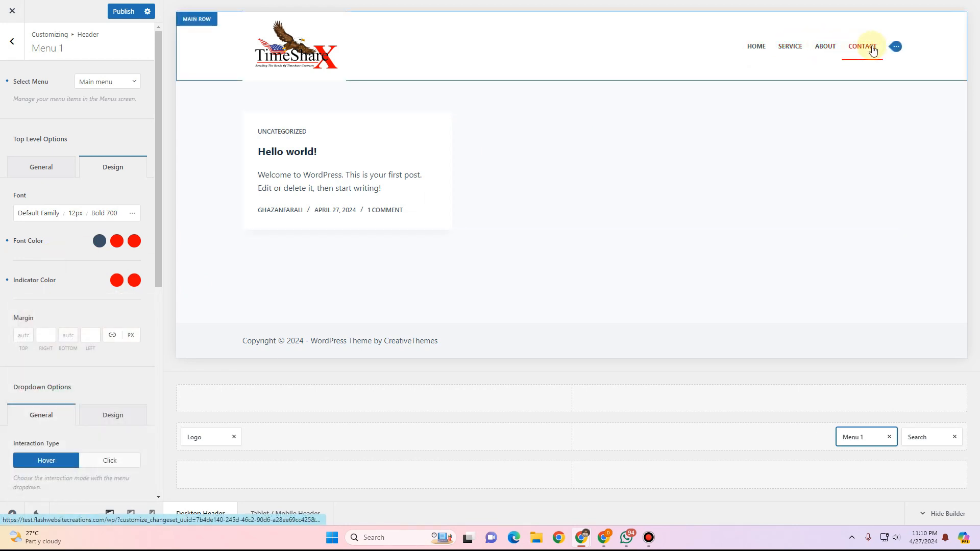
Set the menu font family to Poppins, accepting the Google Fonts notice and hiding it for the future.
left_click(42, 217)
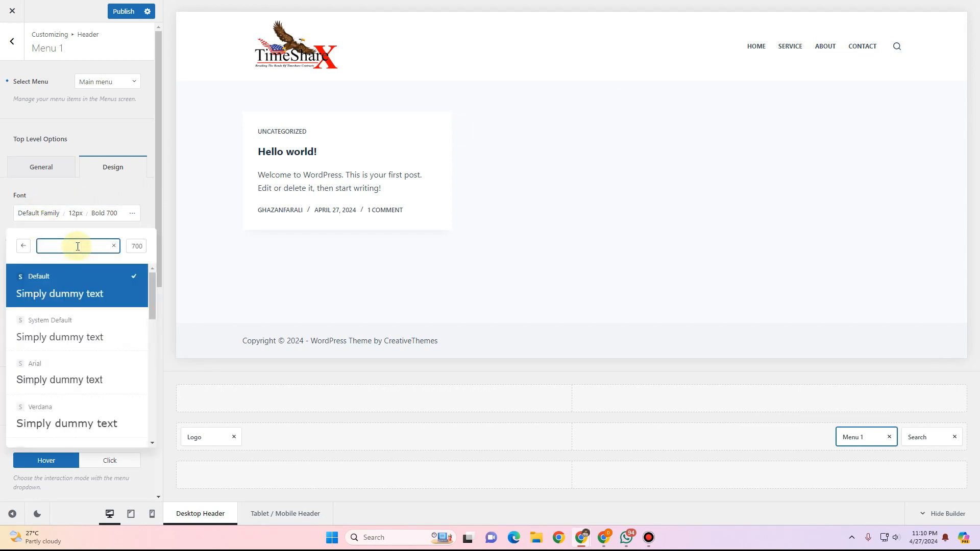
type("popp")
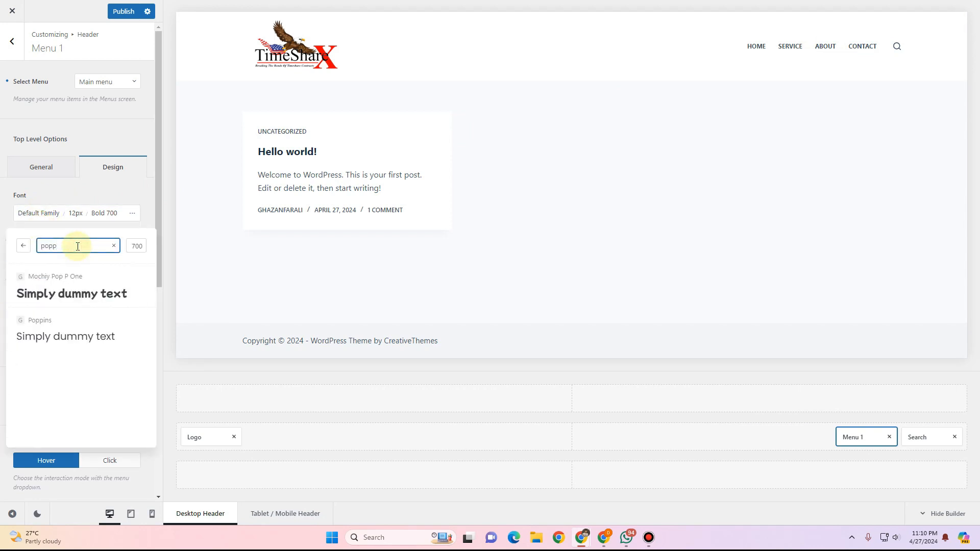
left_click(86, 345)
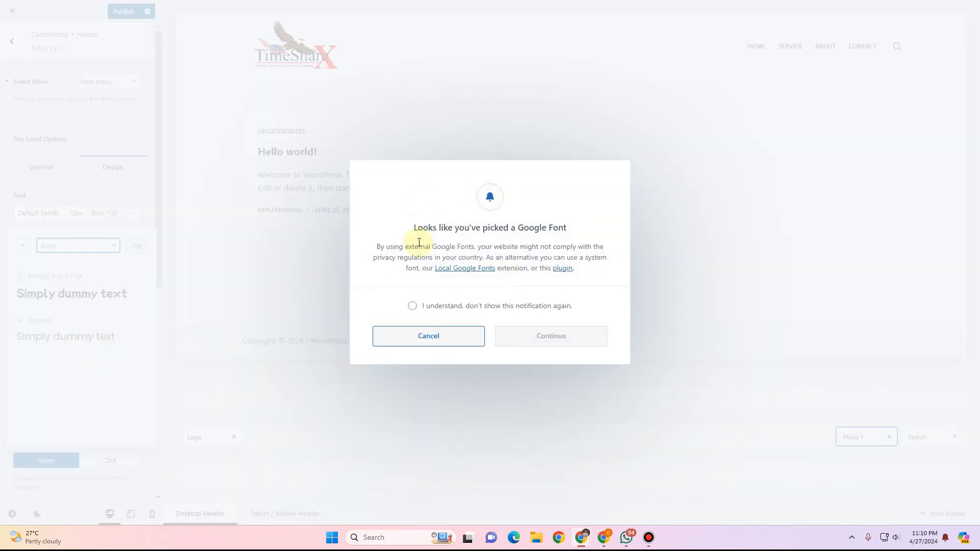
left_click(414, 308)
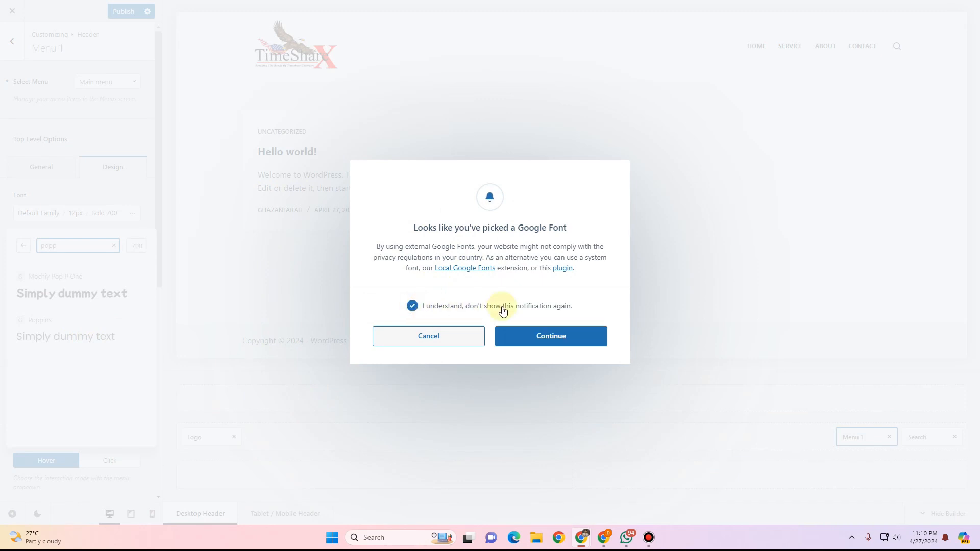
left_click(553, 337)
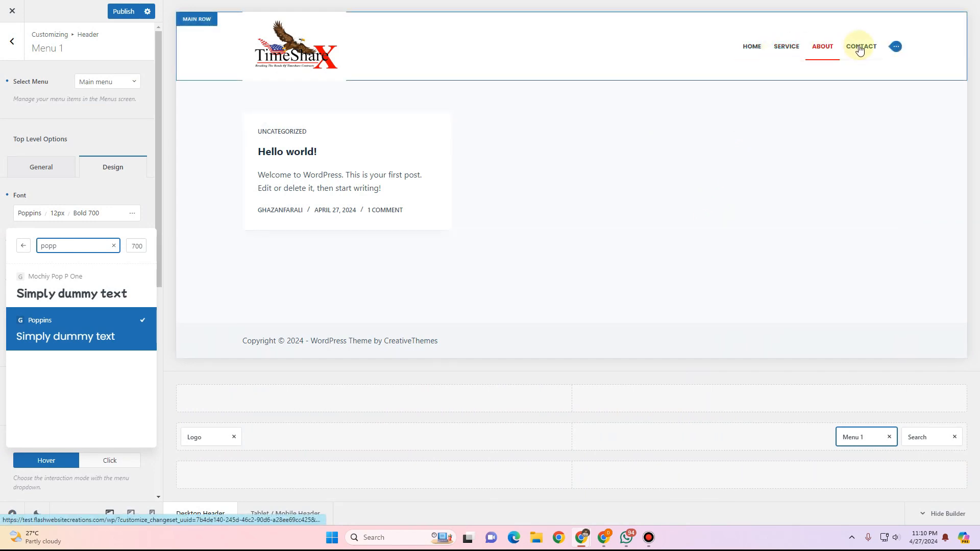
Set the menu font size to 16 px.
left_click(59, 213)
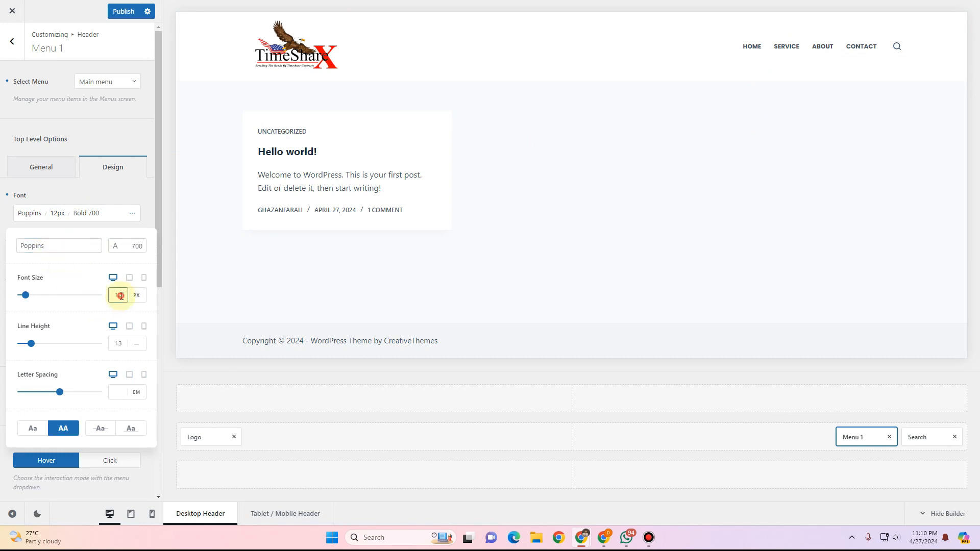
left_click_drag(121, 295, 114, 296)
type("16")
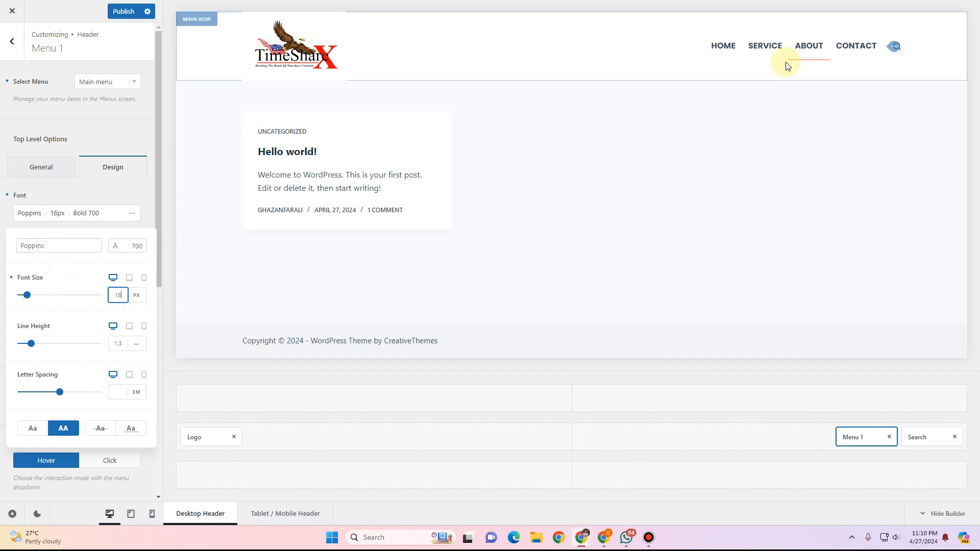
Change the menu font weight to Medium 500.
left_click(87, 213)
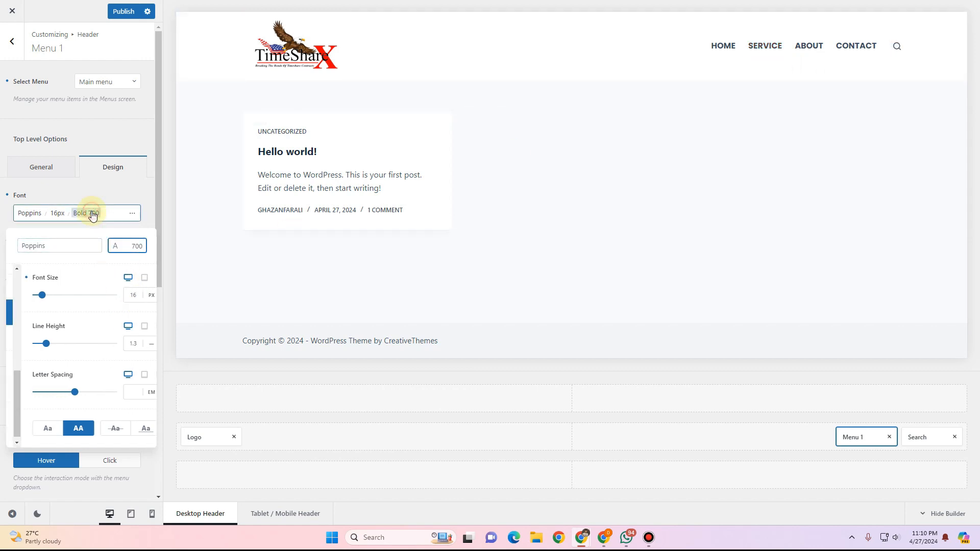
left_click(73, 347)
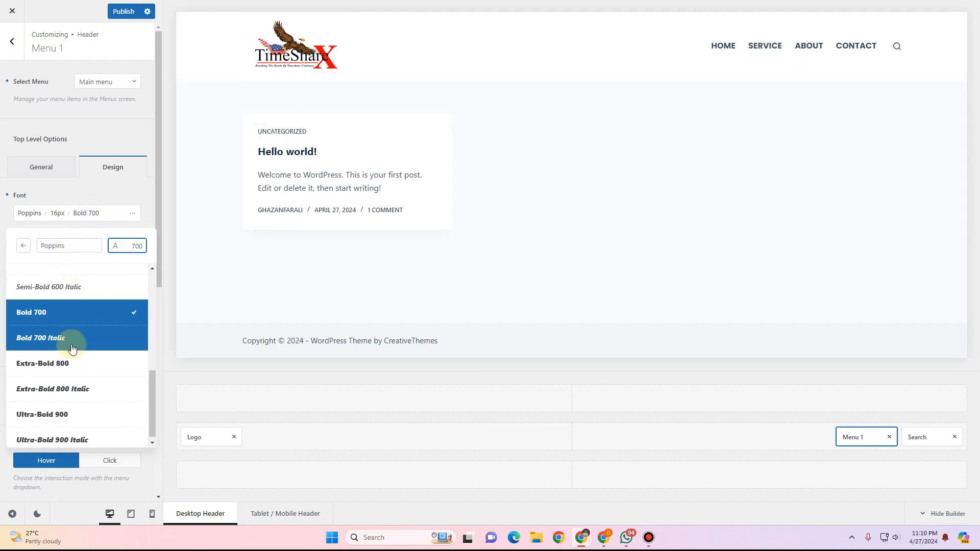
scroll(71, 358, "up", 3)
left_click(62, 363)
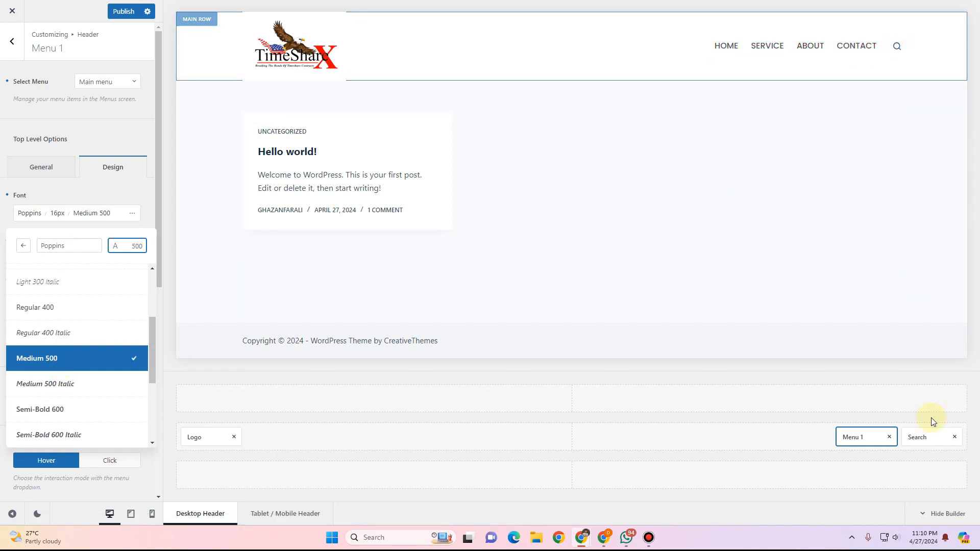
In the Search element, set the icon's hover color to red and enlarge the icon size to about 19 px.
left_click(923, 437)
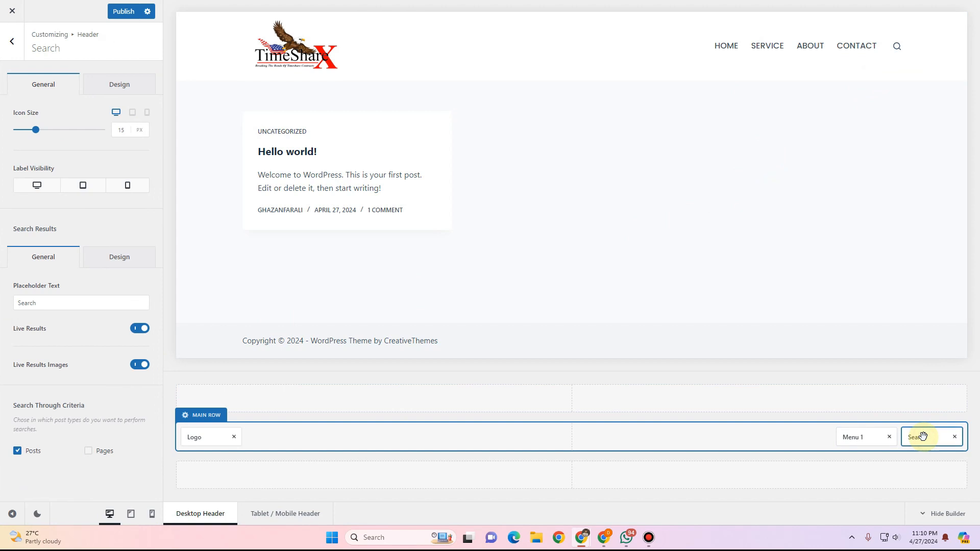
left_click(117, 84)
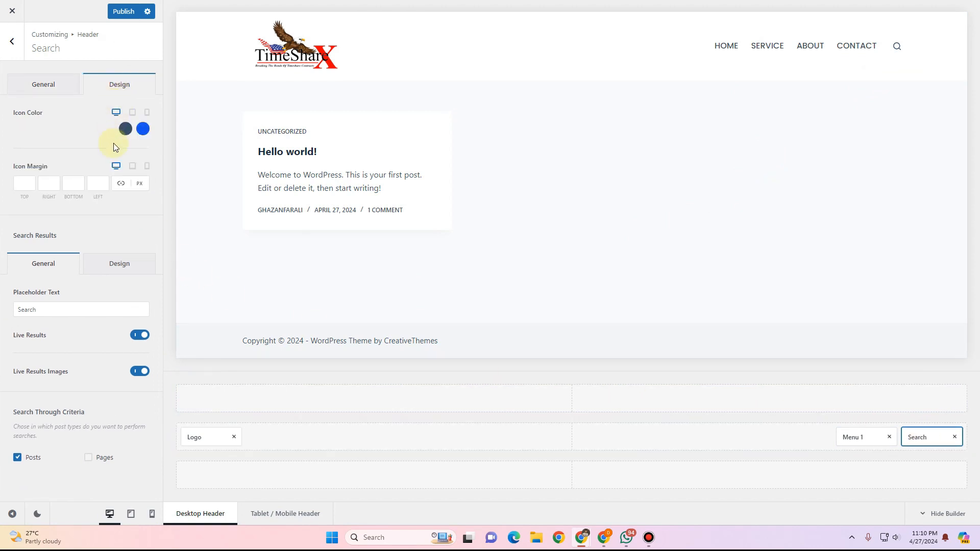
left_click(143, 129)
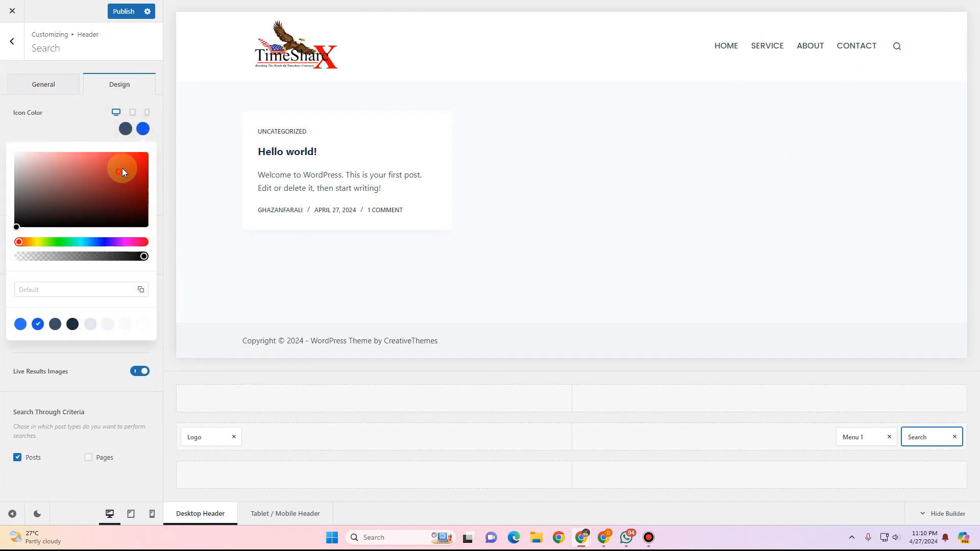
left_click(148, 153)
left_click(88, 119)
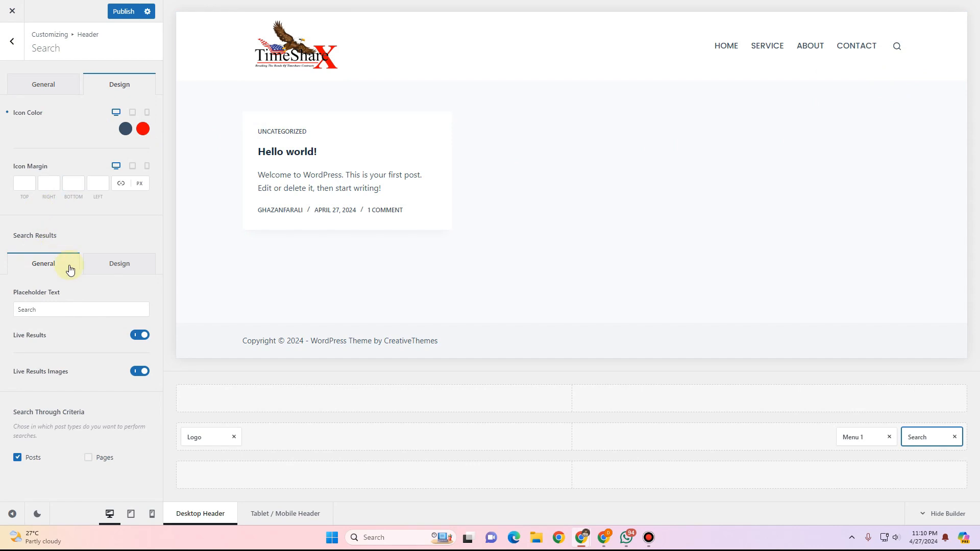
left_click(42, 86)
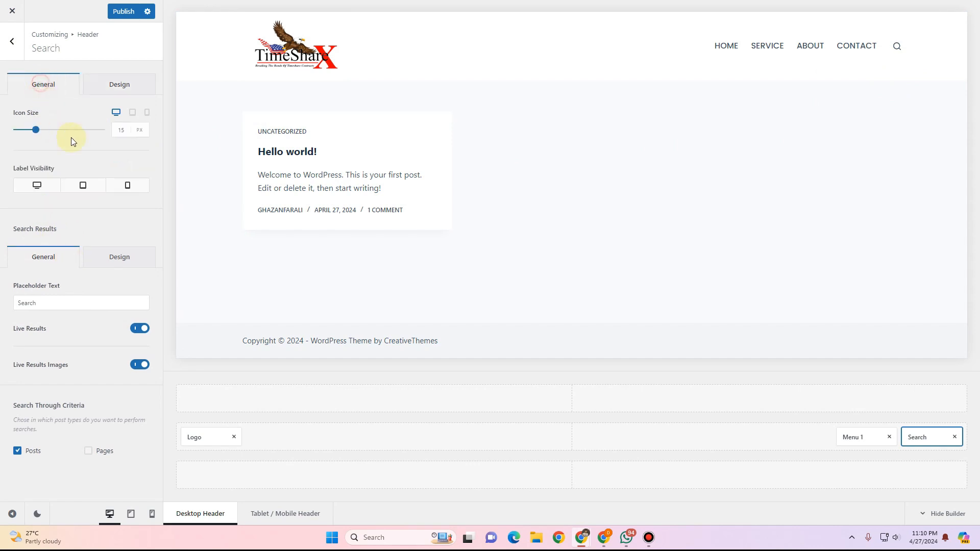
left_click_drag(35, 132, 41, 132)
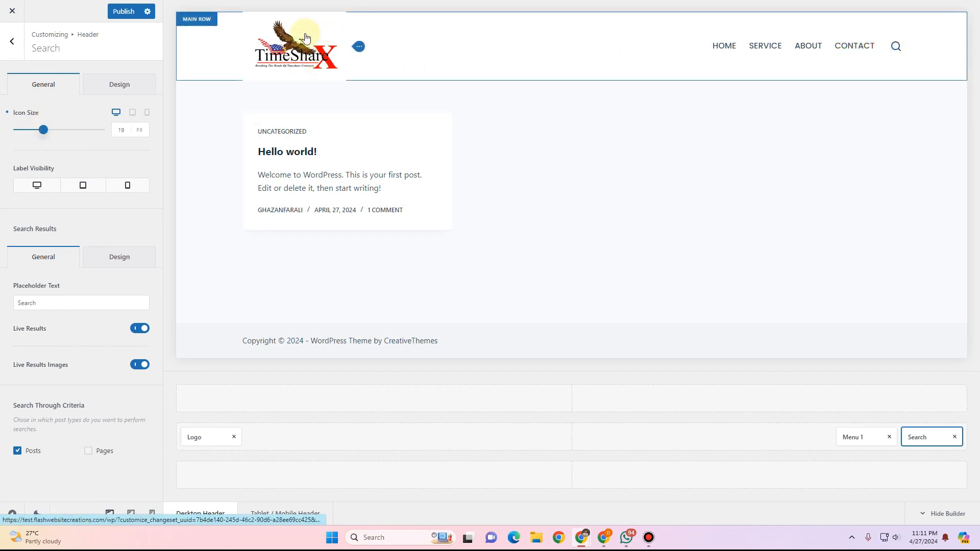
Open the header logo's image from the media library in the image editor.
left_click(199, 435)
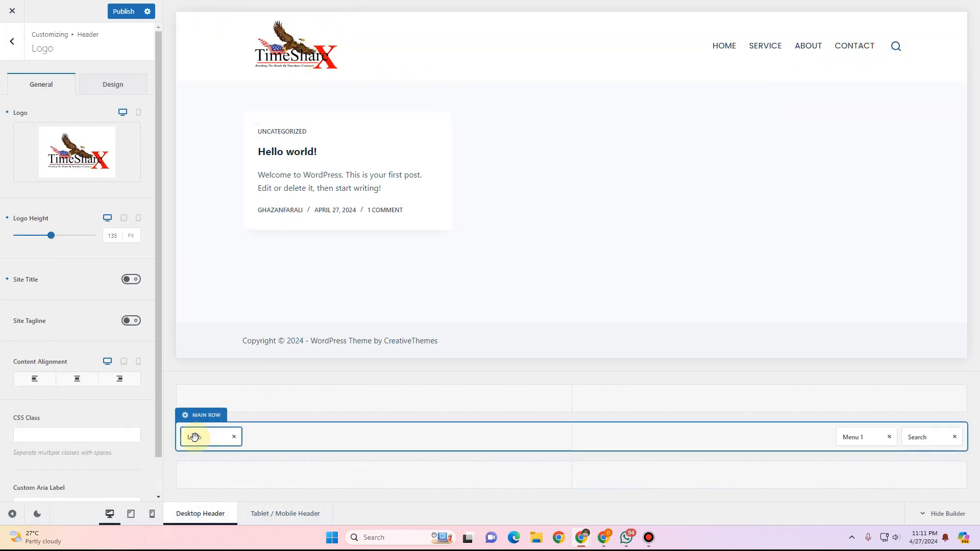
mouse_move(35, 127)
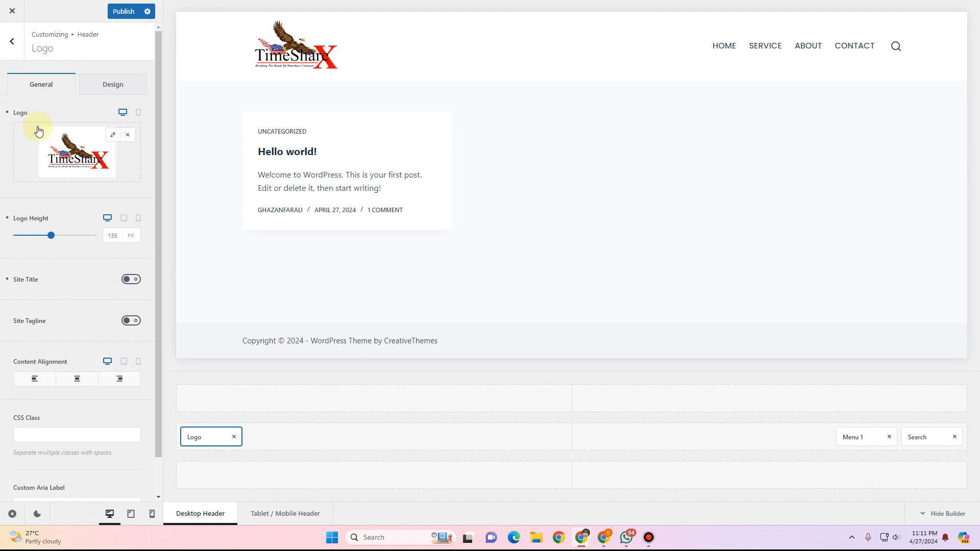
left_click(111, 137)
left_click(76, 141)
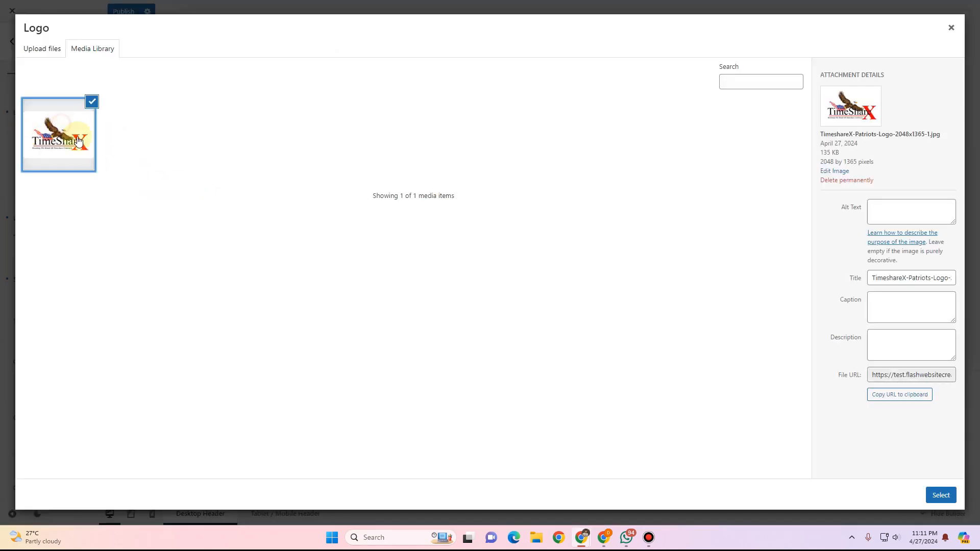
left_click(828, 172)
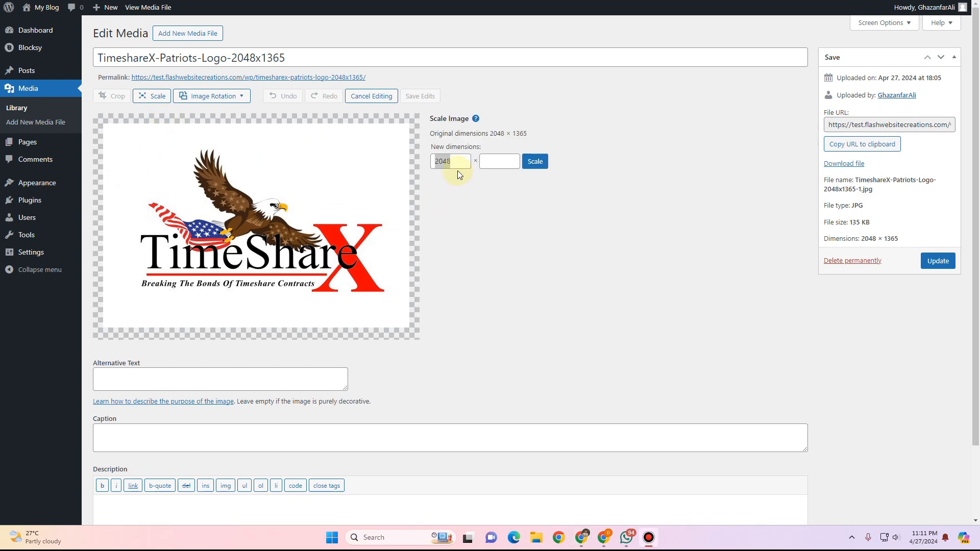
Try to scale the logo image to 1024 px wide and update the media file.
left_click(456, 161)
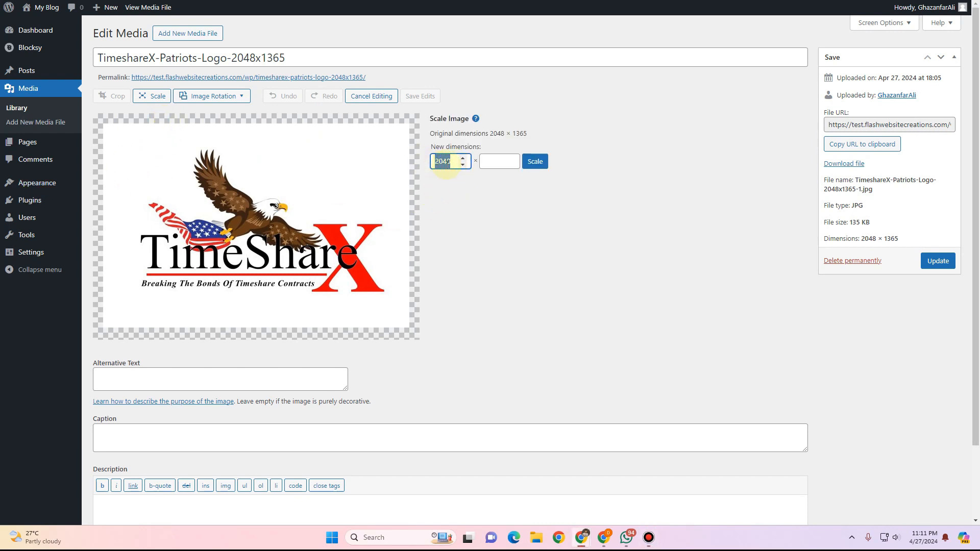
type("10")
left_click(540, 161)
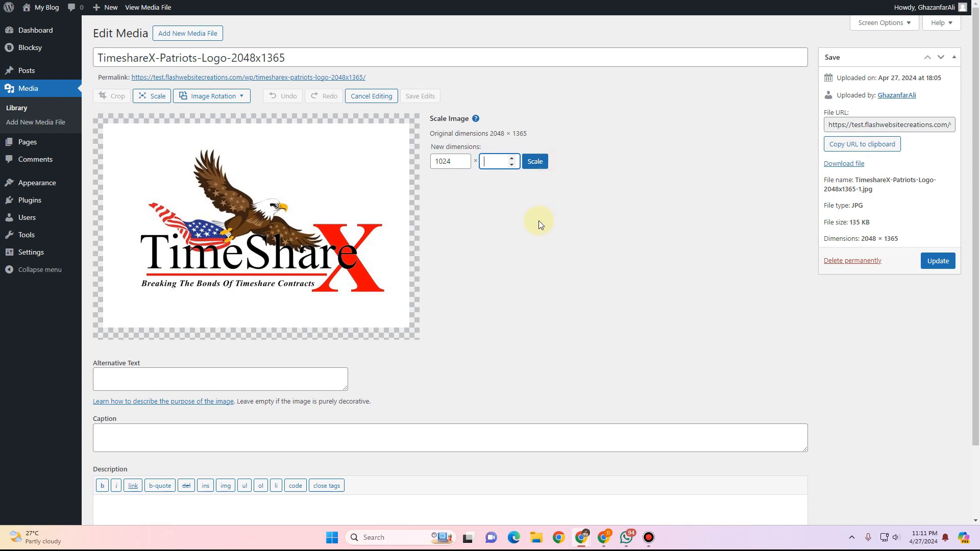
left_click(534, 164)
left_click(442, 166)
left_click(491, 162)
left_click(443, 162)
type("1024")
left_click(542, 163)
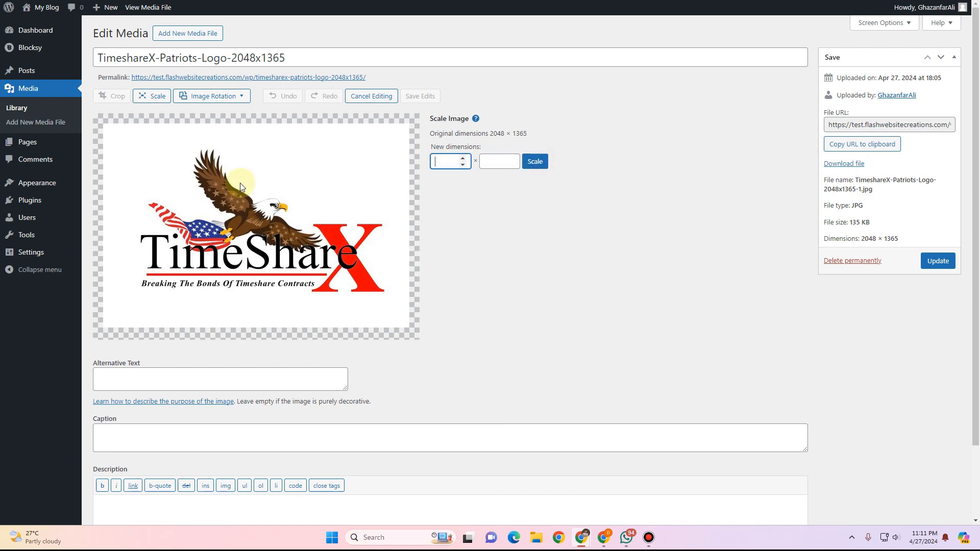
left_click(937, 262)
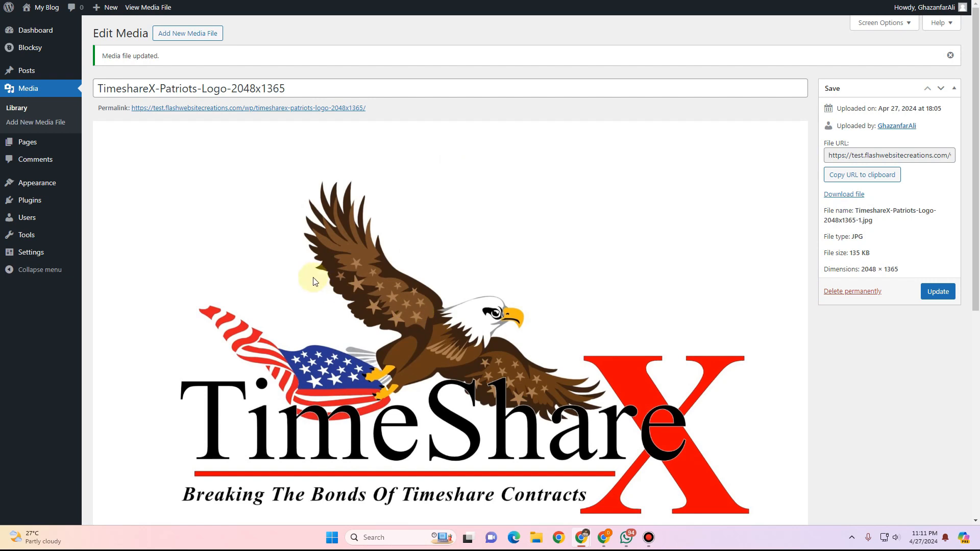
Close the logo media dialog and reduce the logo height to 105 px.
scroll(314, 286, "down", 5)
scroll(313, 285, "up", 5)
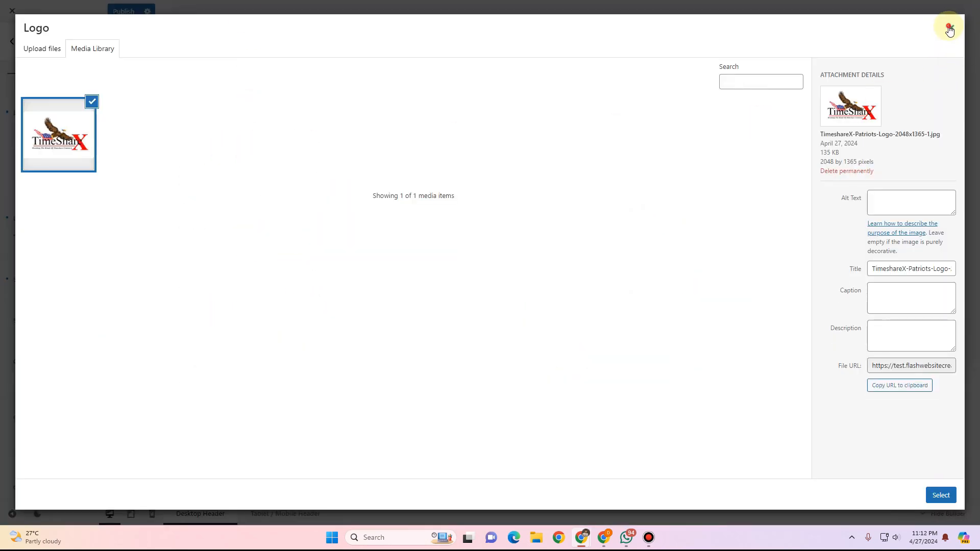
left_click(951, 28)
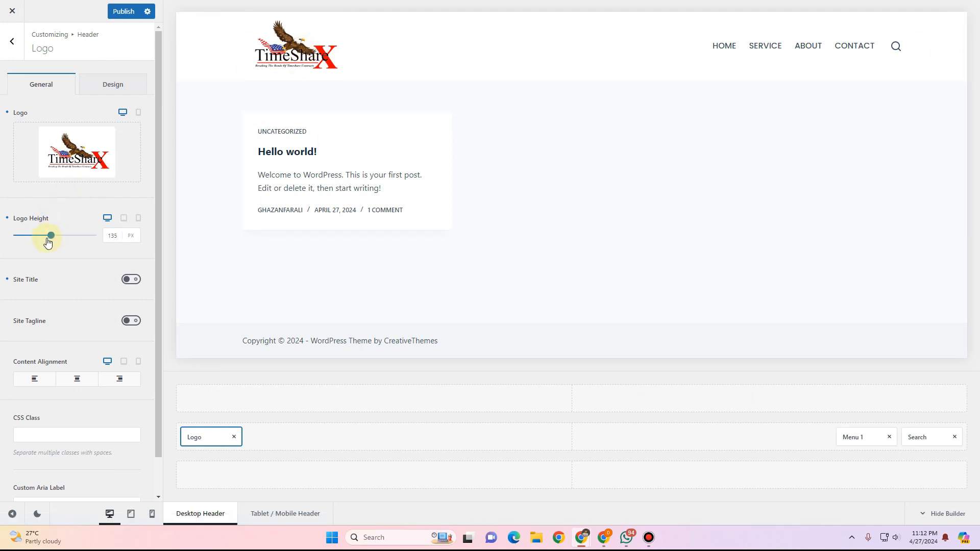
left_click_drag(50, 240, 41, 240)
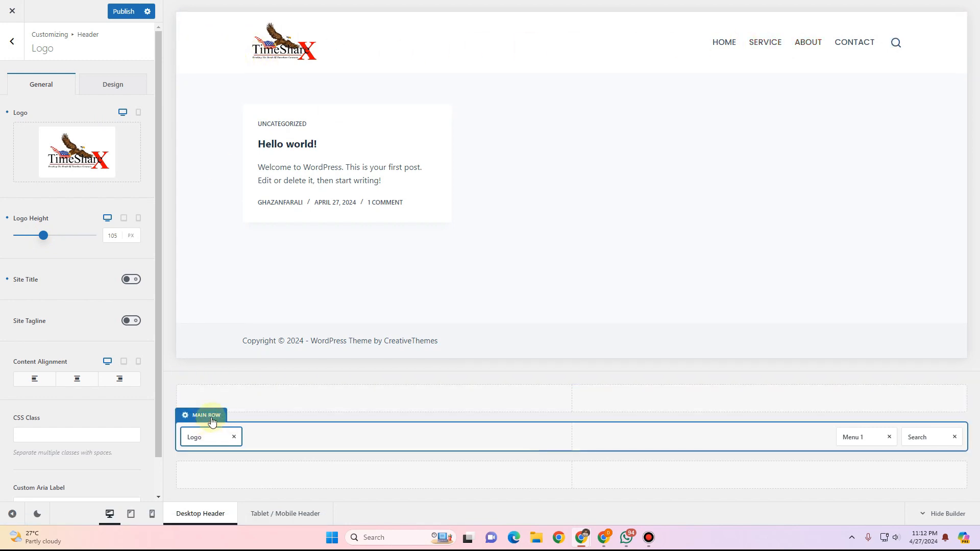
Open the main header row, keep the Default container, set its minimum height to 100 px and enable Sticky State Row Shrink.
left_click(213, 420)
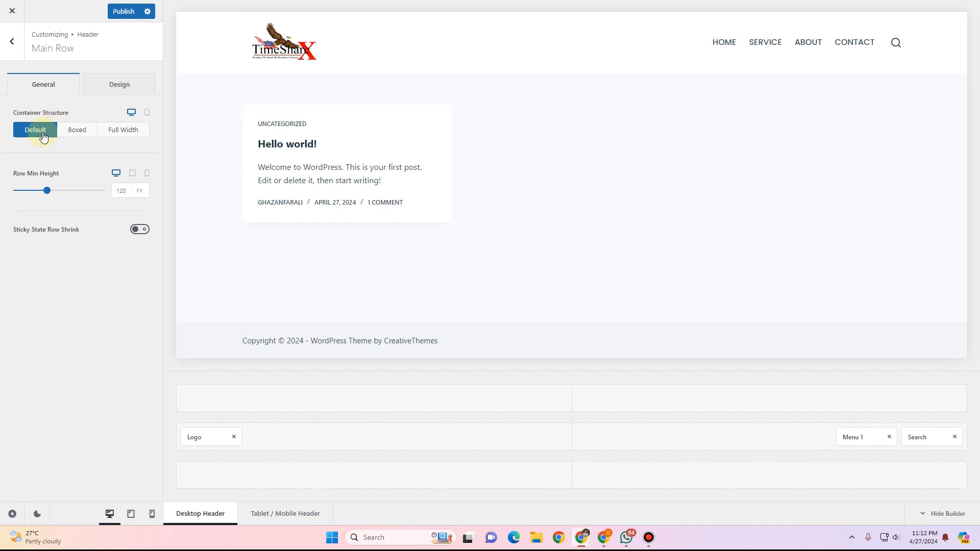
left_click(77, 132)
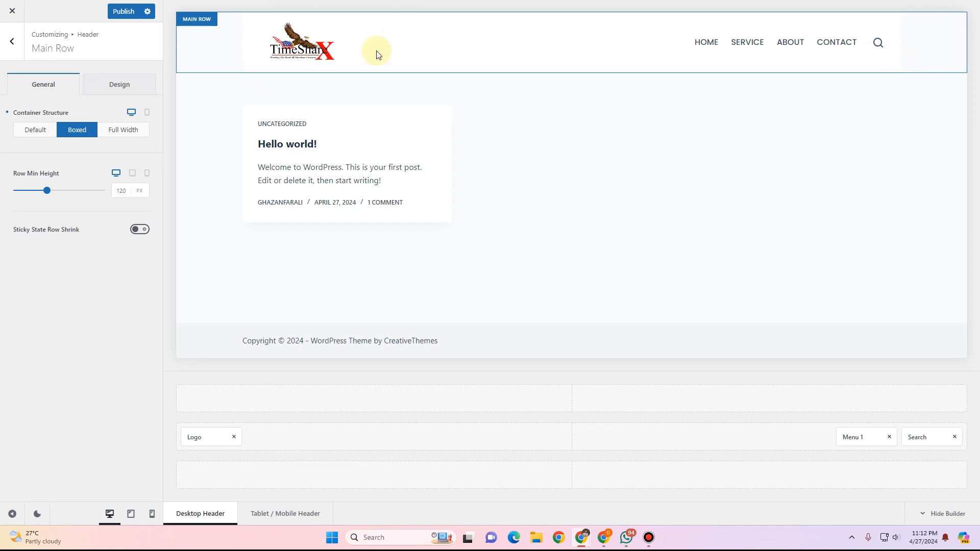
left_click(33, 138)
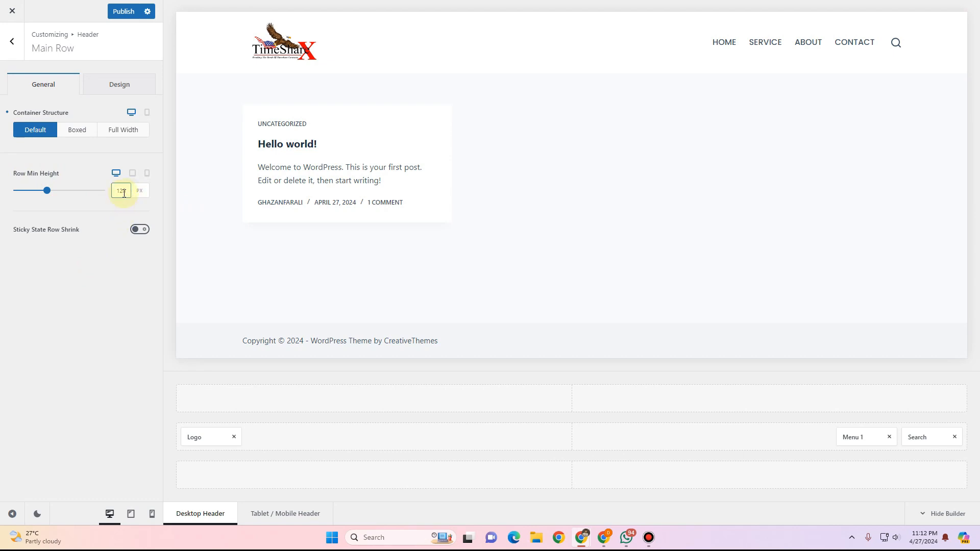
left_click_drag(124, 193, 114, 192)
type("1")
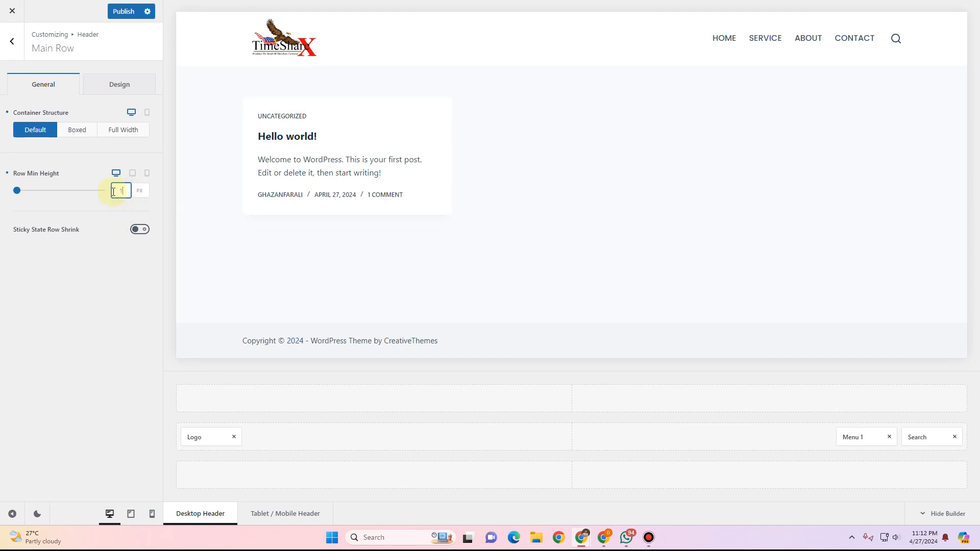
type("00")
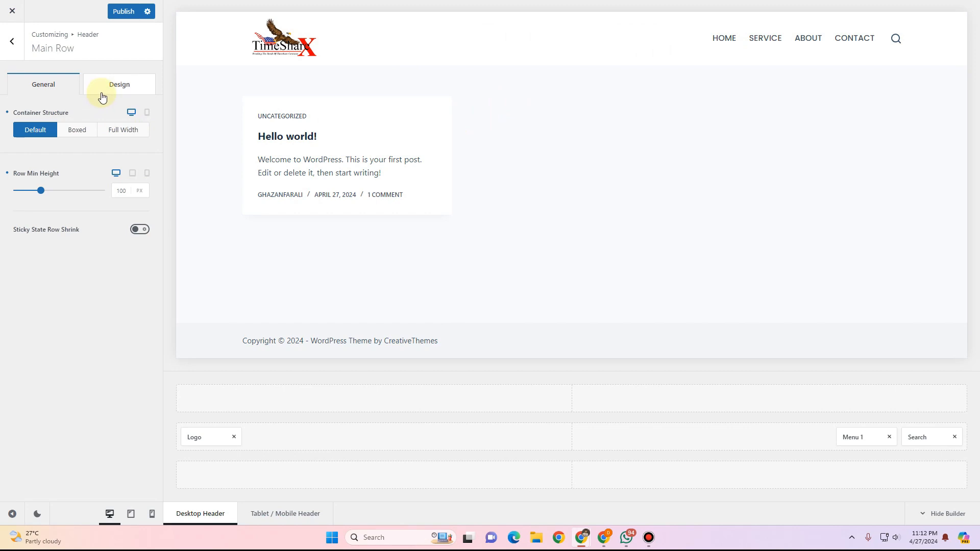
left_click(140, 230)
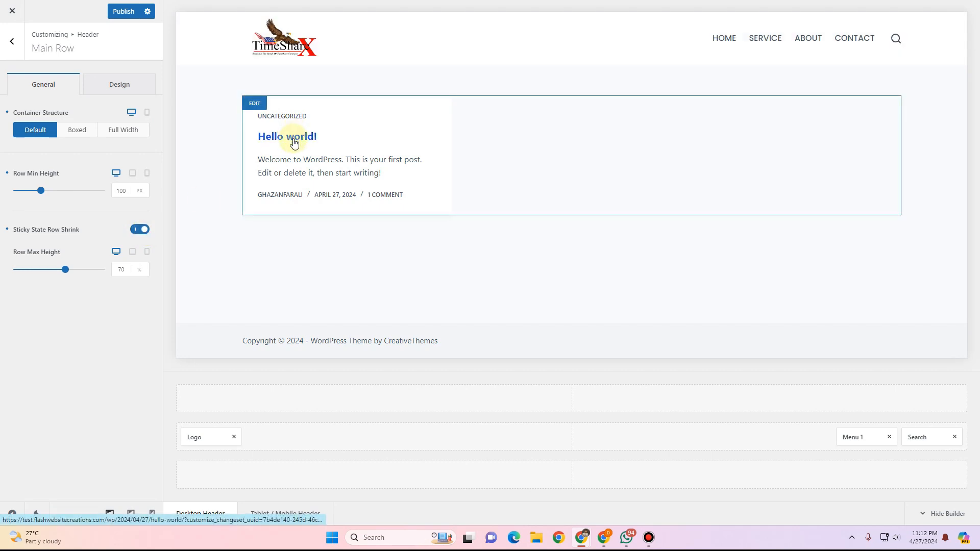
left_click(120, 274)
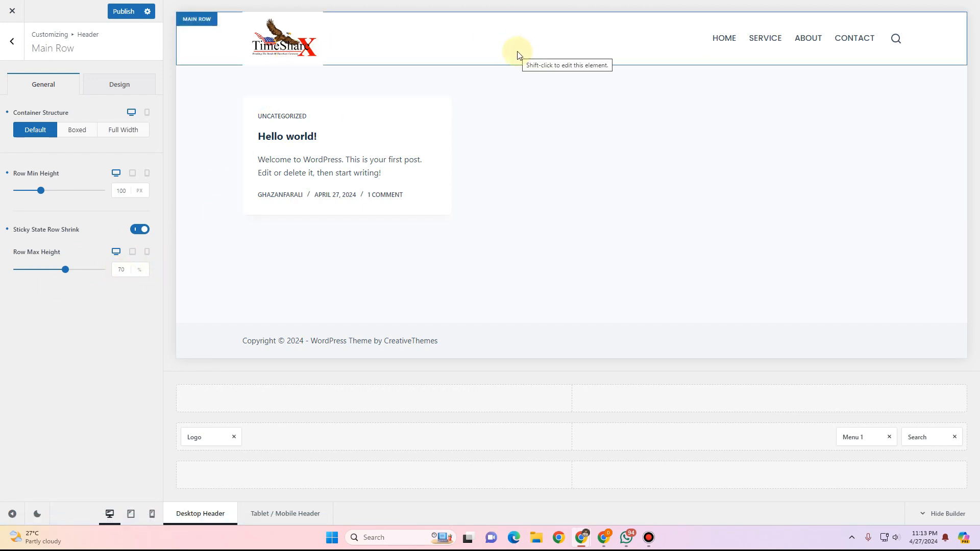
Try a different palette colour for the main row background, then return it to Color 8.
left_click(109, 84)
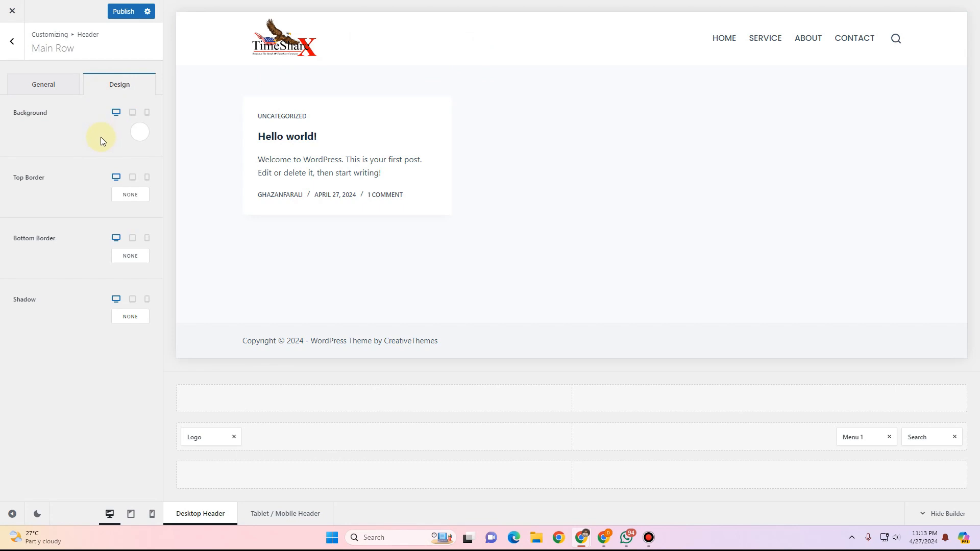
left_click(141, 134)
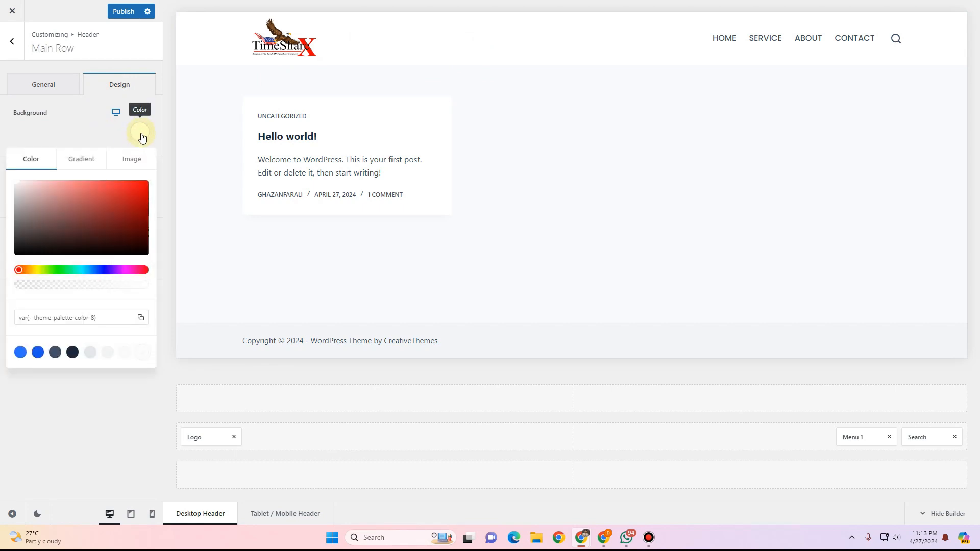
left_click(125, 352)
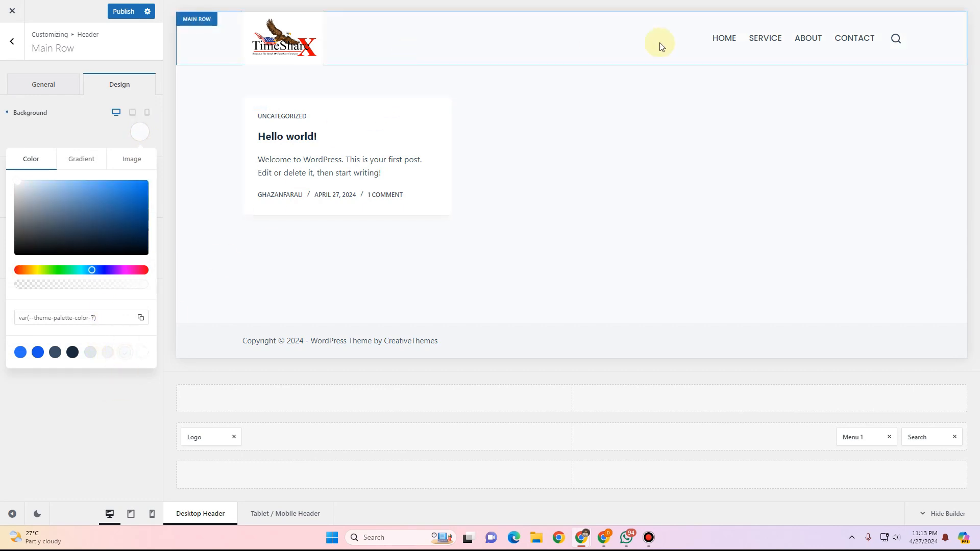
left_click(144, 352)
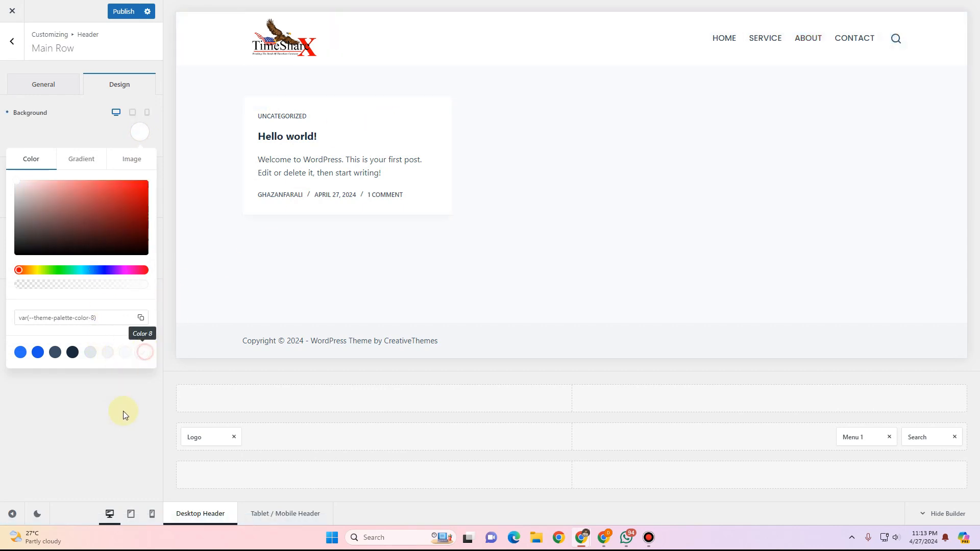
left_click(124, 412)
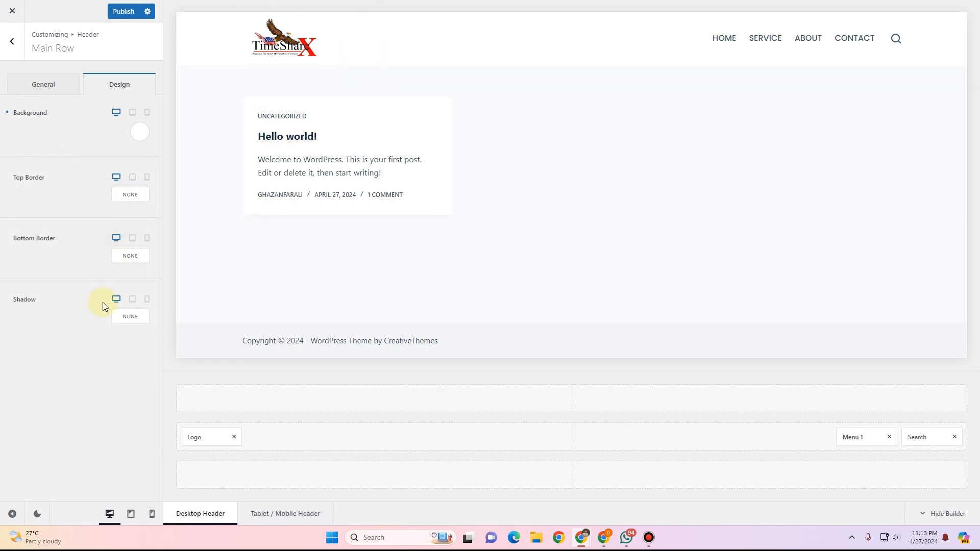
Enable the shadow on the main header row.
left_click(132, 319)
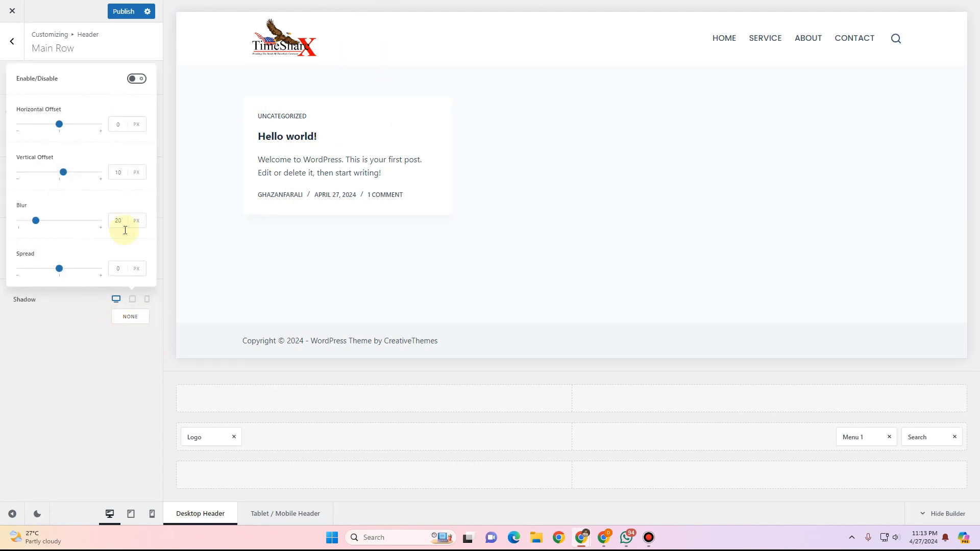
left_click(138, 80)
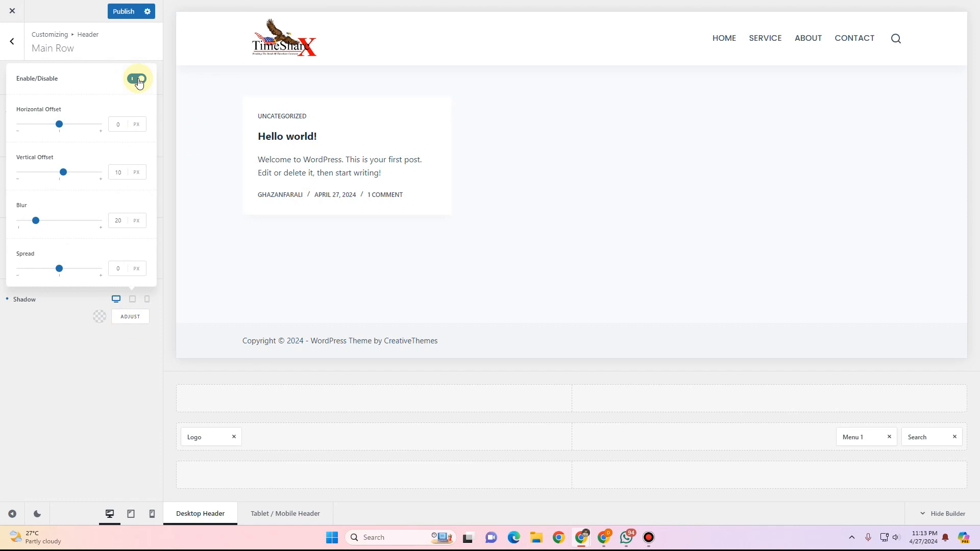
left_click(67, 386)
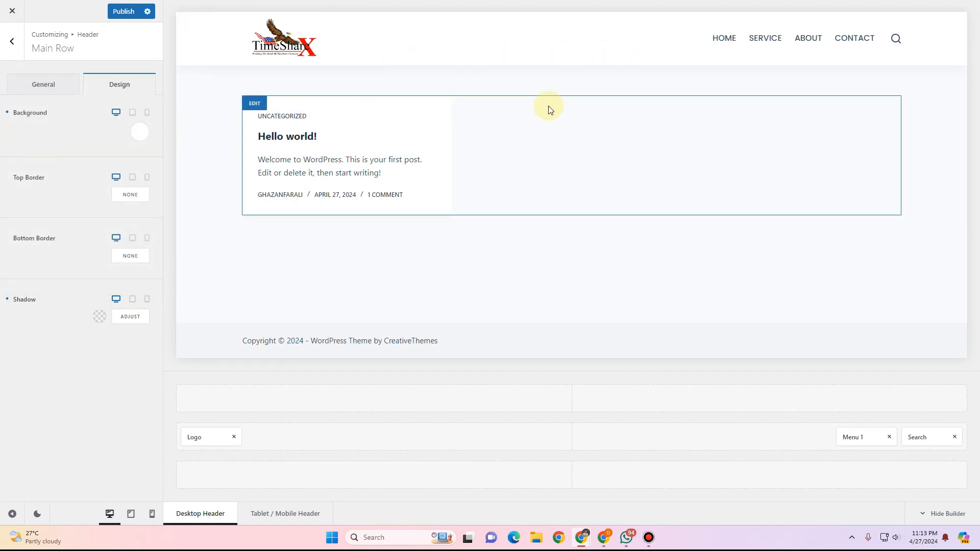
Add the Button element to the right end of the main header row.
left_click(12, 41)
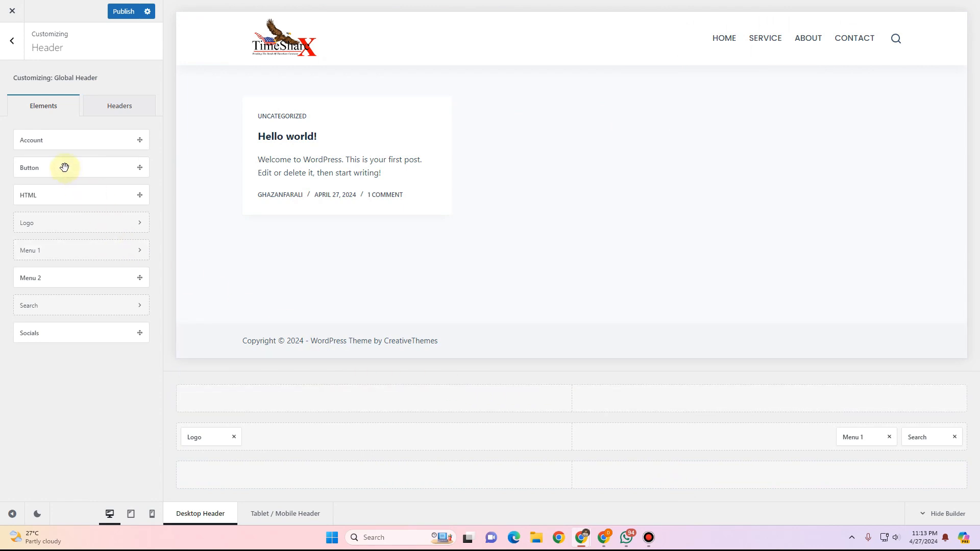
left_click_drag(64, 168, 942, 445)
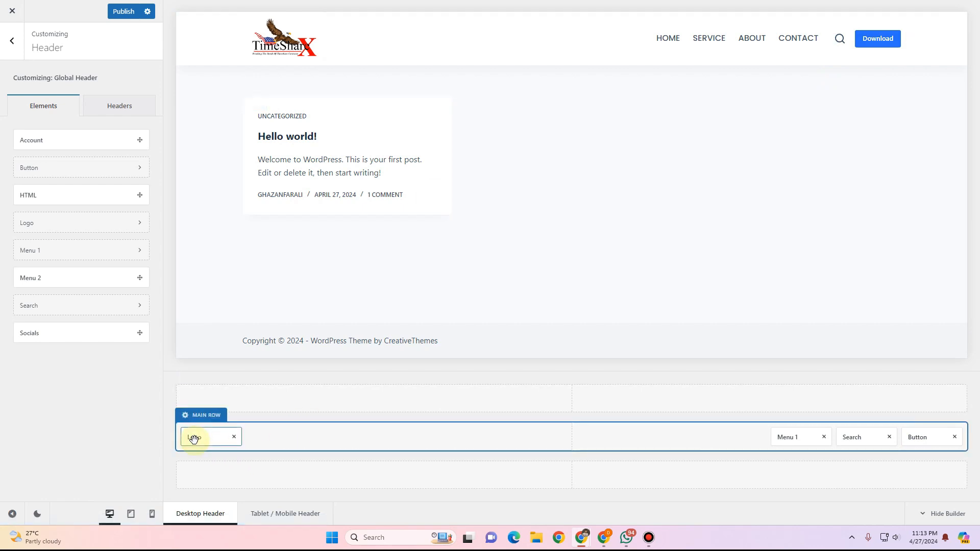
Move the Logo to the middle of the main row and Menu 1 to its left side.
left_click_drag(193, 439, 562, 443)
left_click_drag(201, 435, 580, 443)
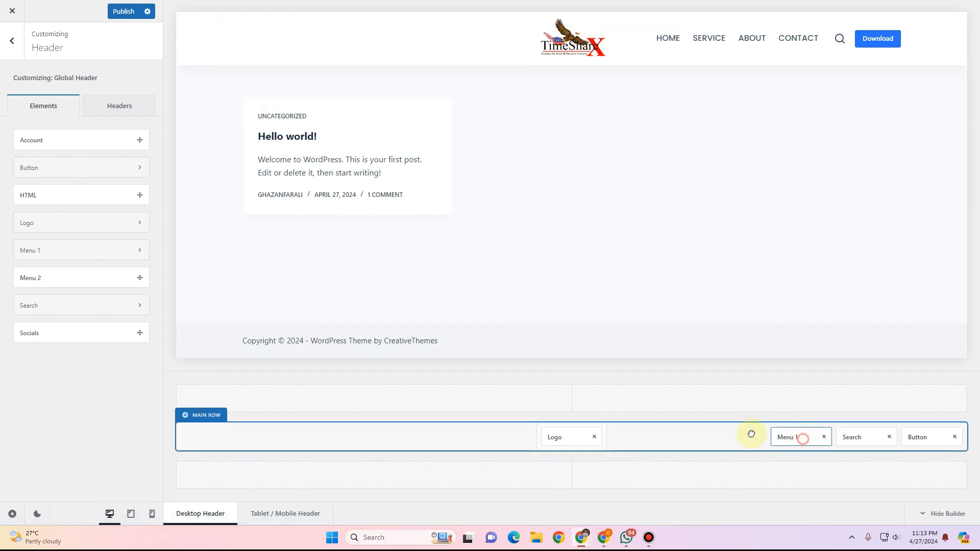
left_click_drag(799, 438, 230, 444)
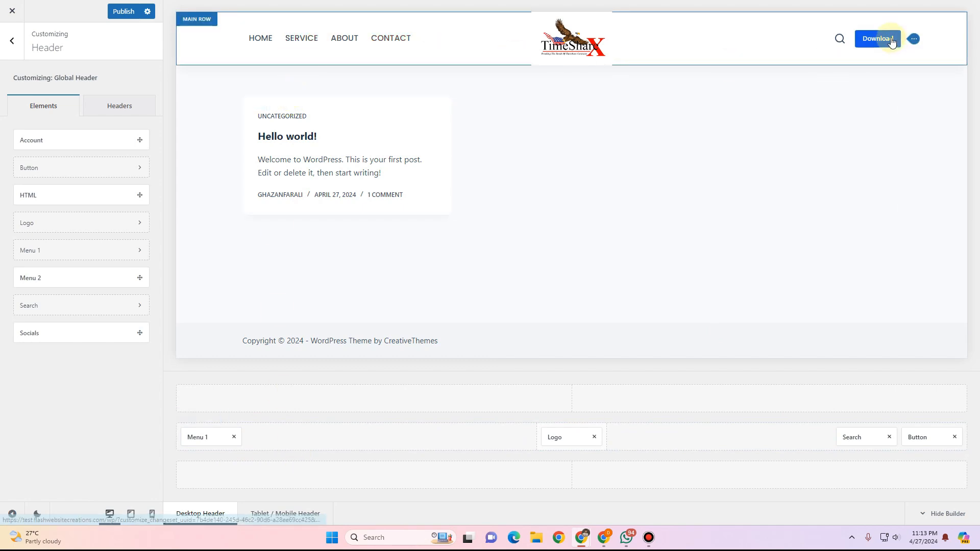
Open the header button's settings and set its size to Medium.
left_click(927, 439)
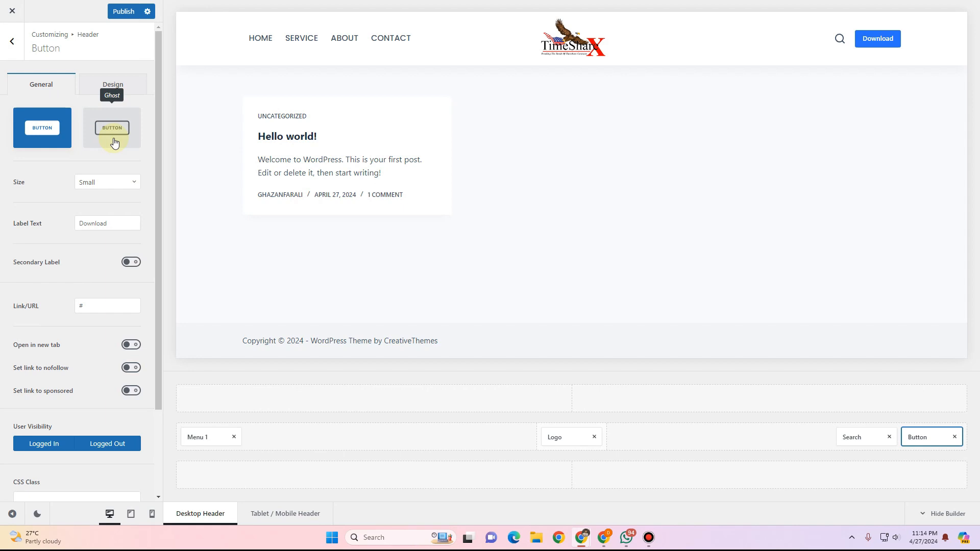
left_click(109, 183)
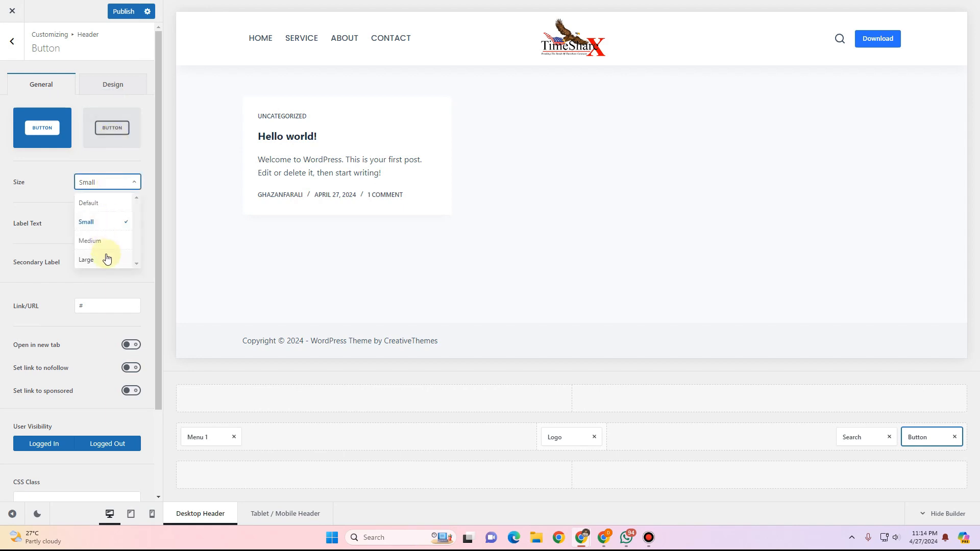
left_click(89, 241)
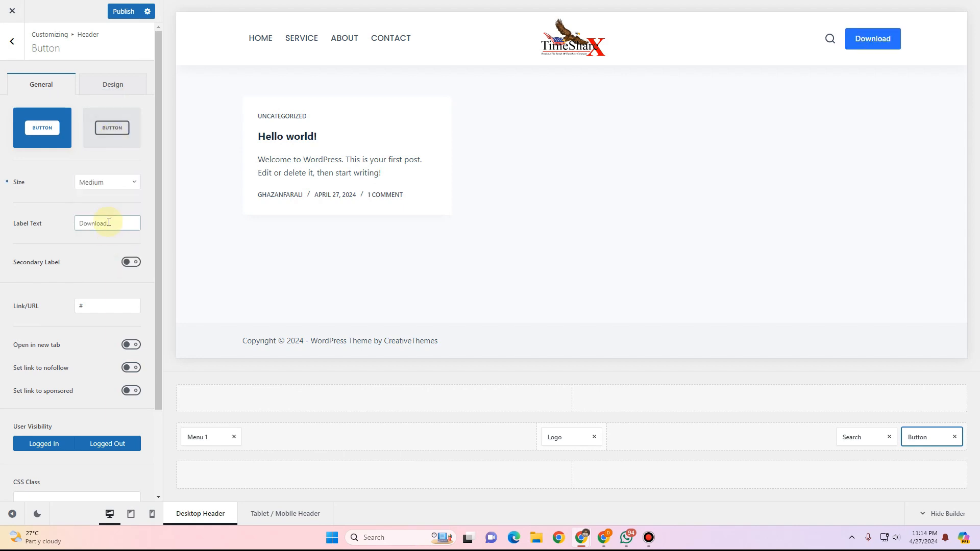
left_click(113, 183)
left_click(110, 261)
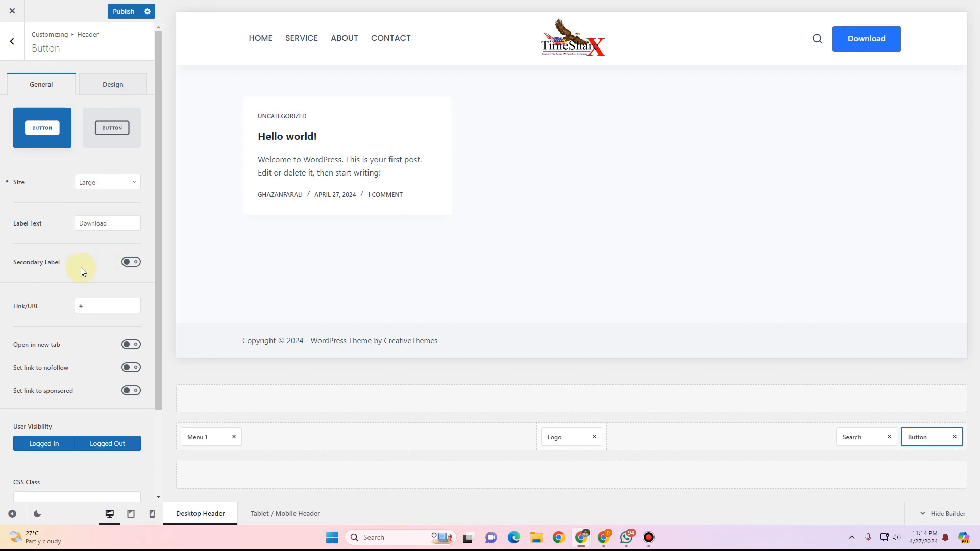
left_click(108, 182)
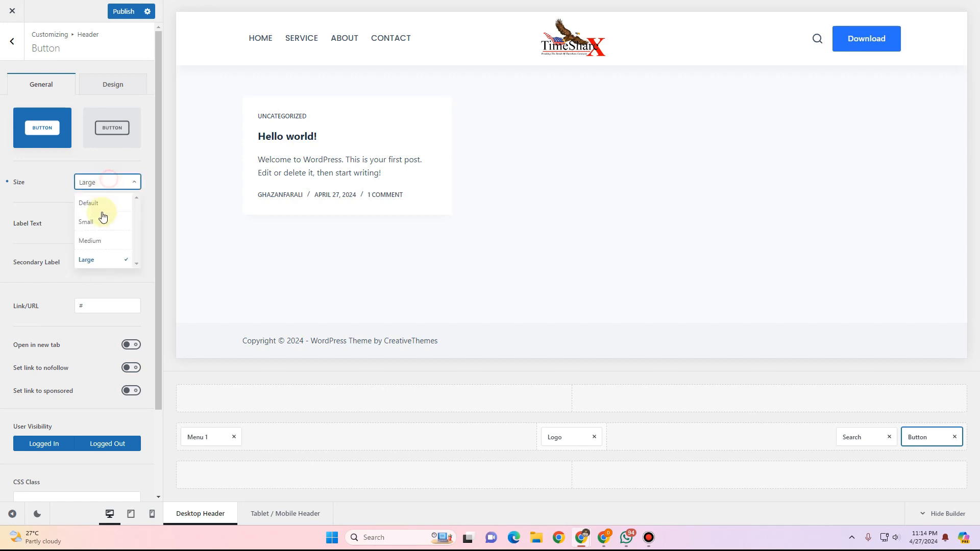
left_click(97, 241)
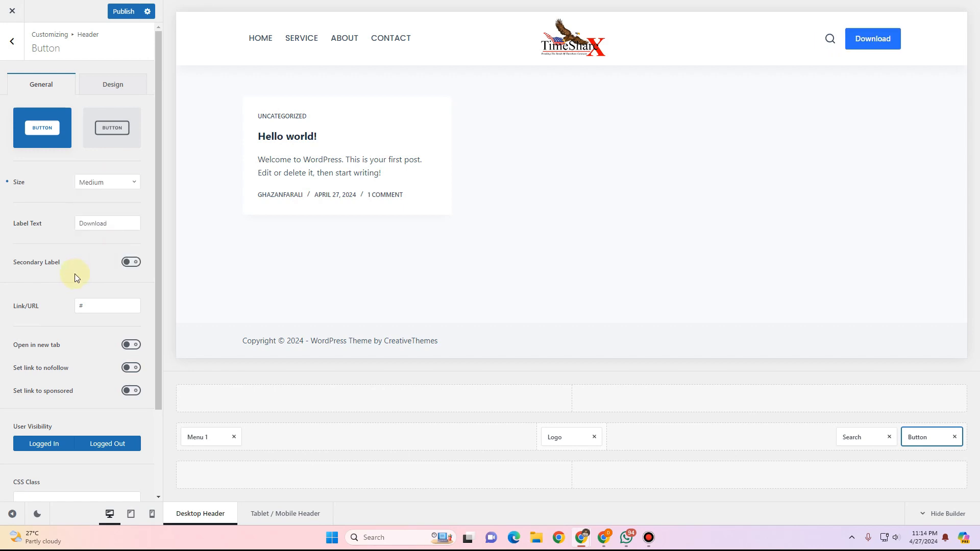
Set the button's initial colour to red #f60000.
left_click(111, 84)
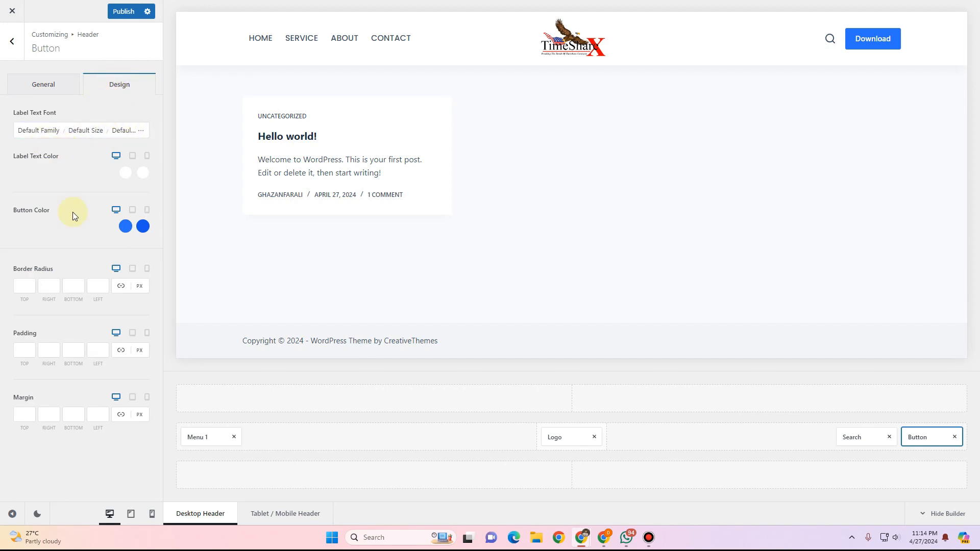
left_click(125, 226)
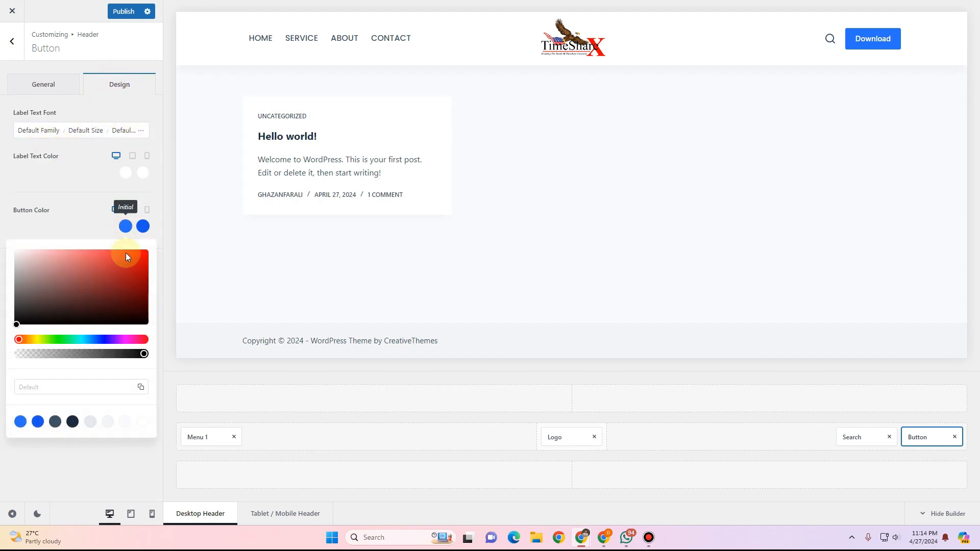
left_click_drag(126, 252, 151, 252)
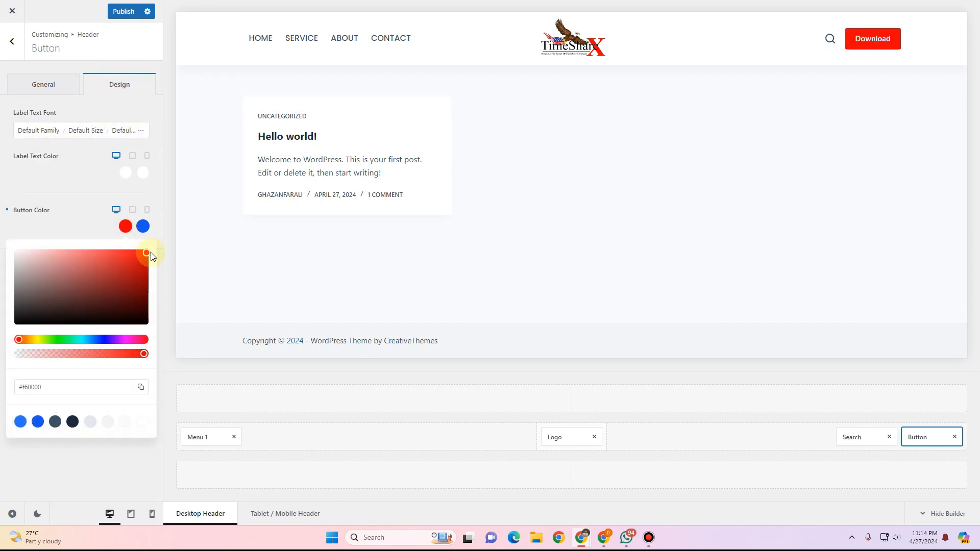
left_click(59, 213)
Set the button's hover colour to black #010101.
left_click(143, 226)
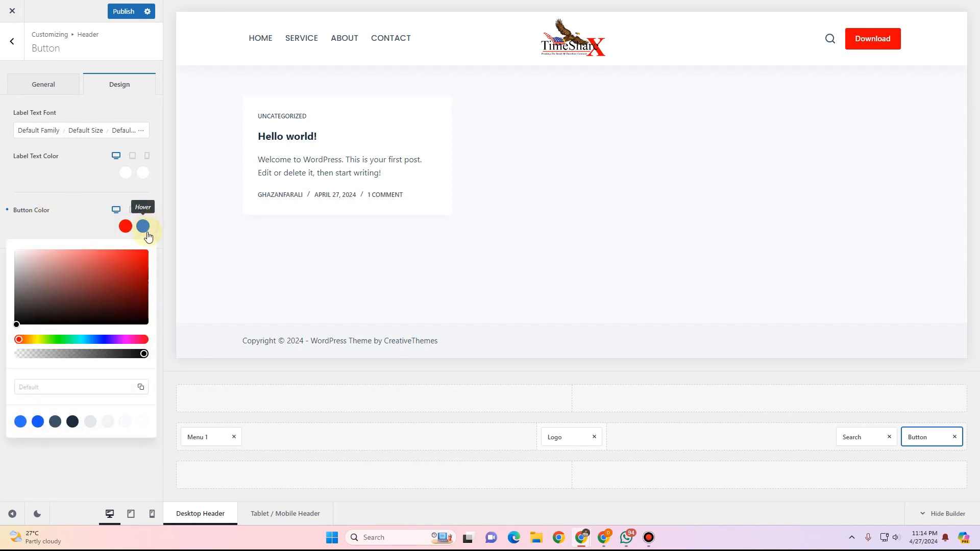
left_click_drag(113, 319, 7, 328)
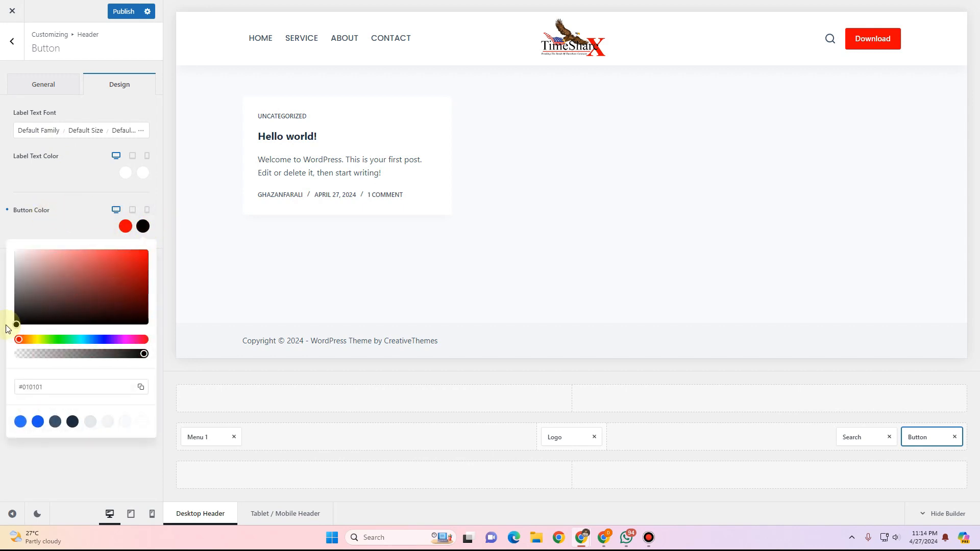
left_click(86, 200)
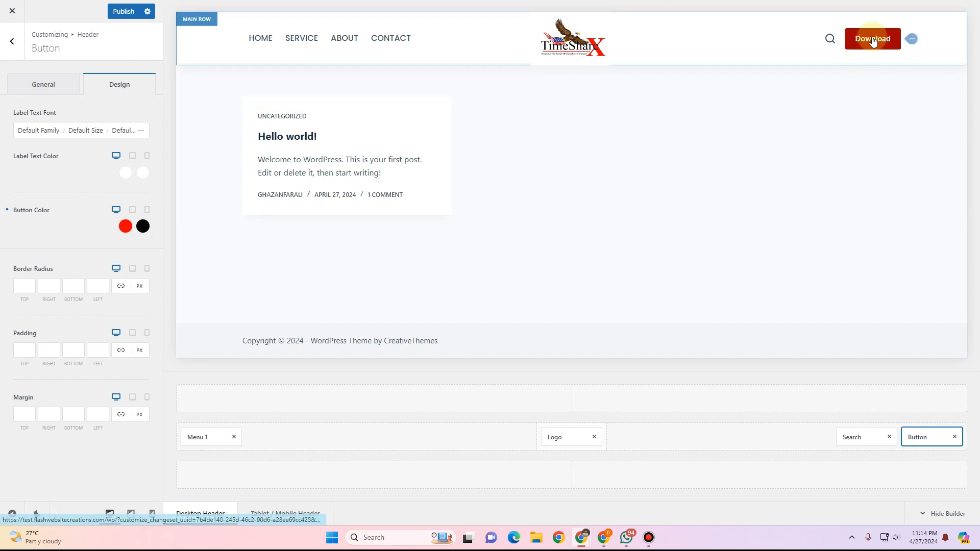
Change the button's label text to Schedule a Meeting.
left_click(66, 85)
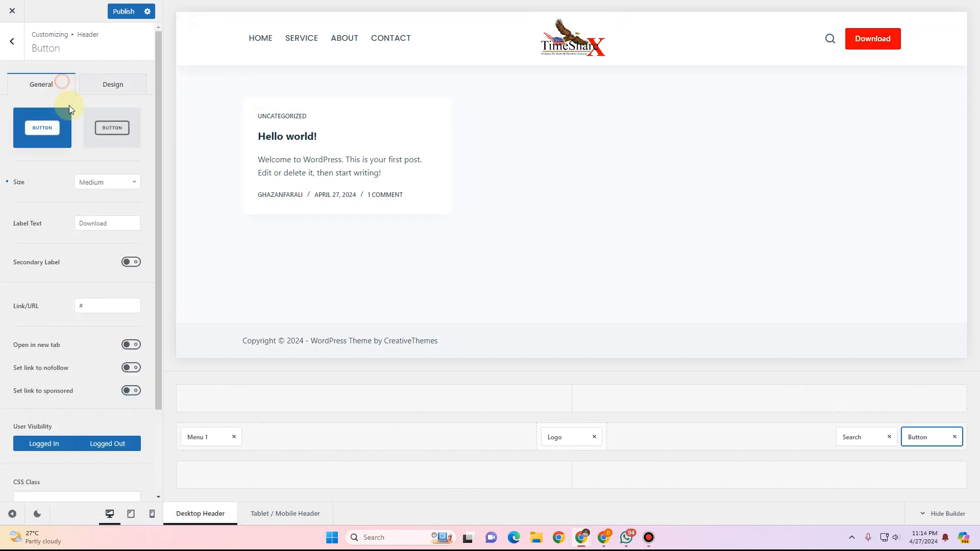
left_click(105, 229)
double_click(104, 228)
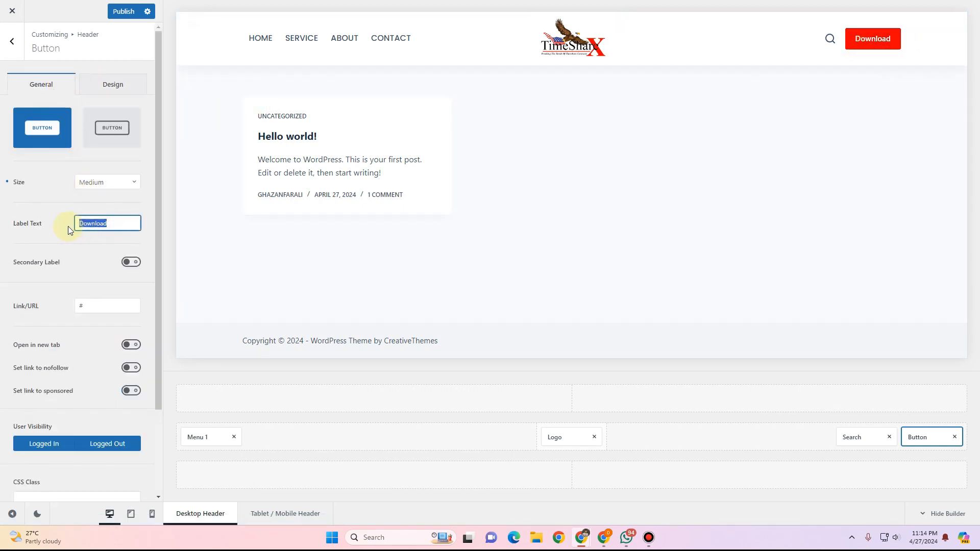
type("S")
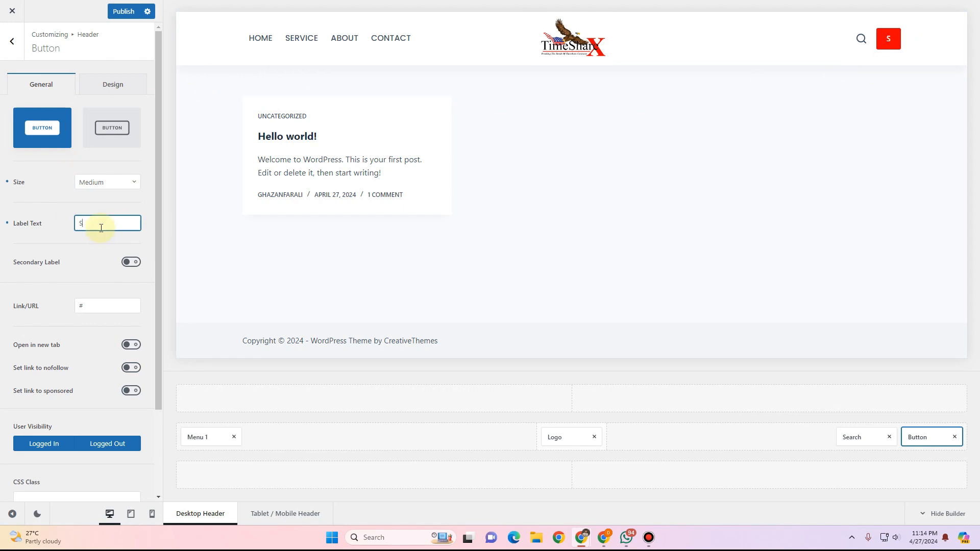
type("chedule a ")
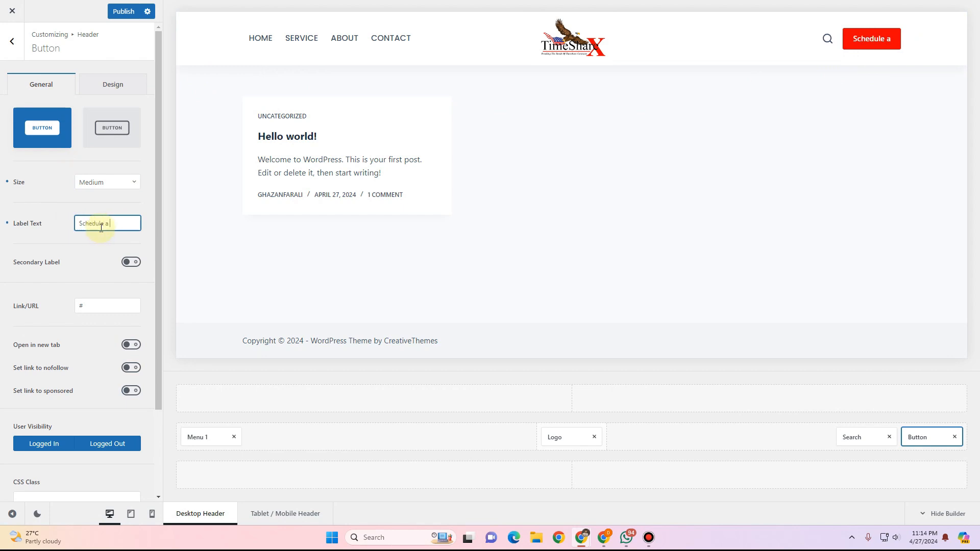
type("Meeting")
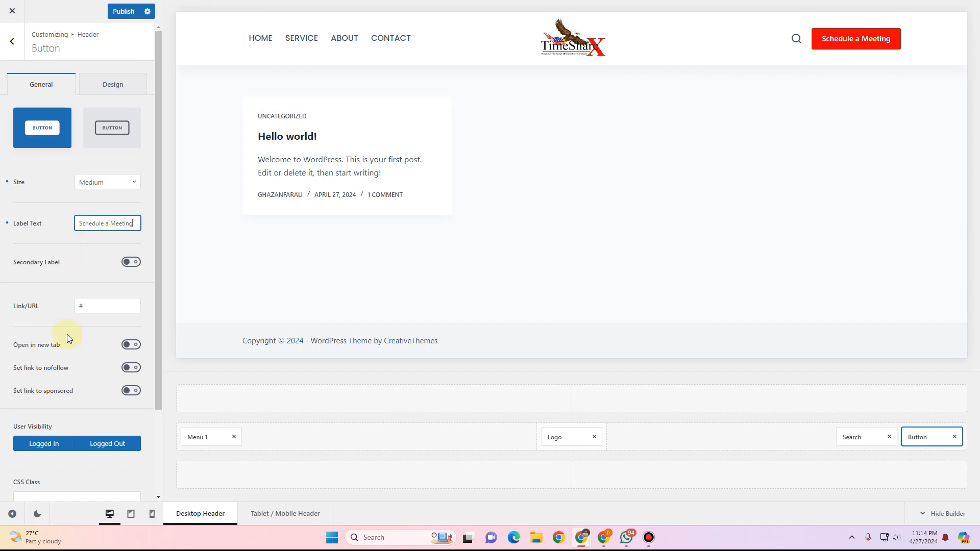
scroll(66, 335, "down", 2)
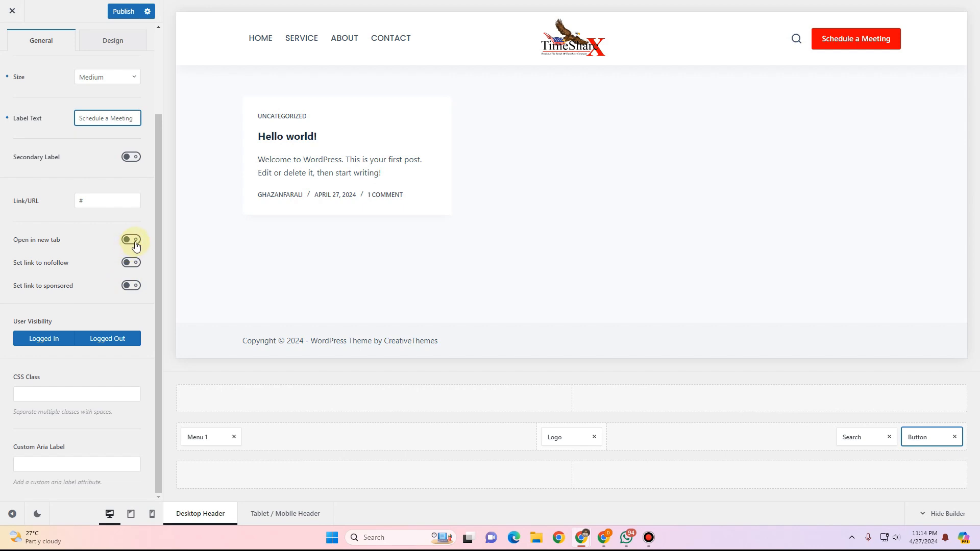
double_click(97, 201)
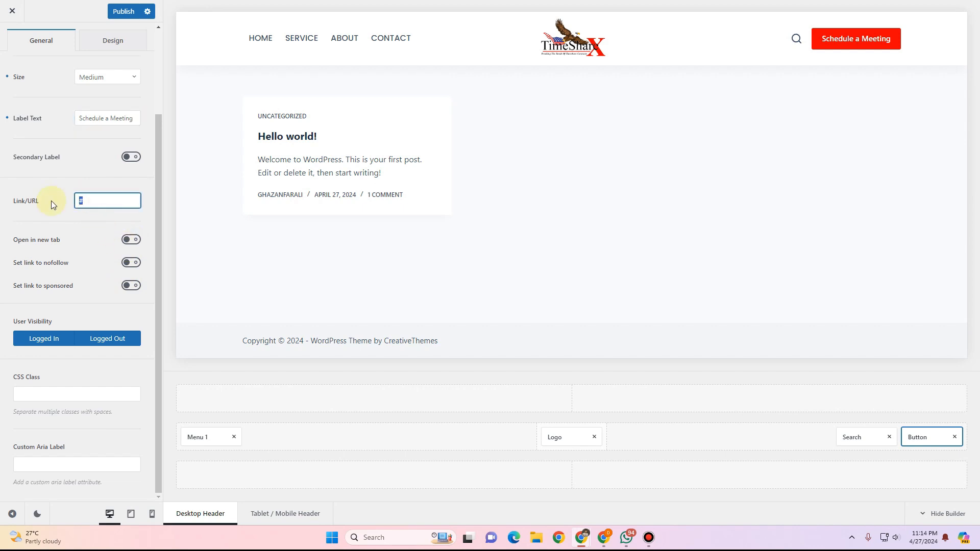
left_click(85, 224)
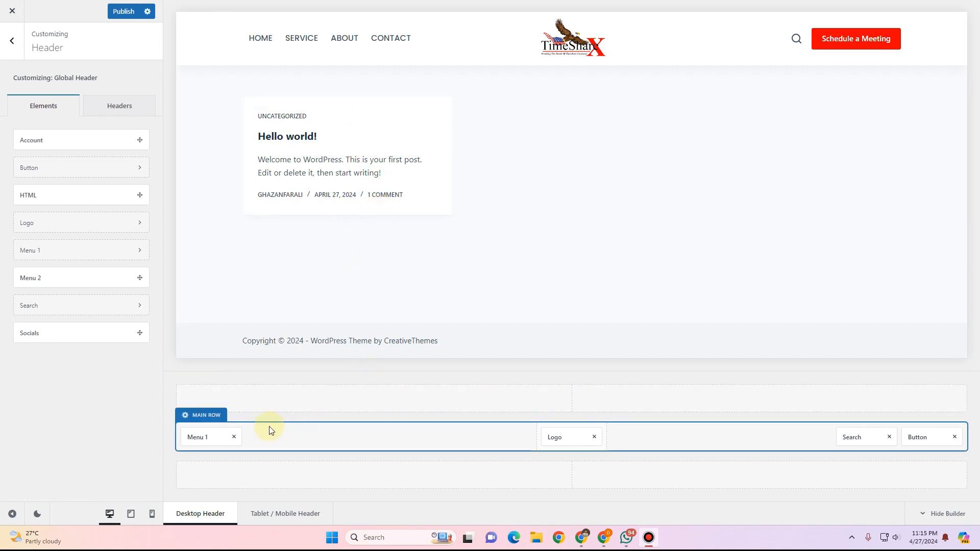
Open the main row settings, then return to the top-level customizer options.
left_click(202, 419)
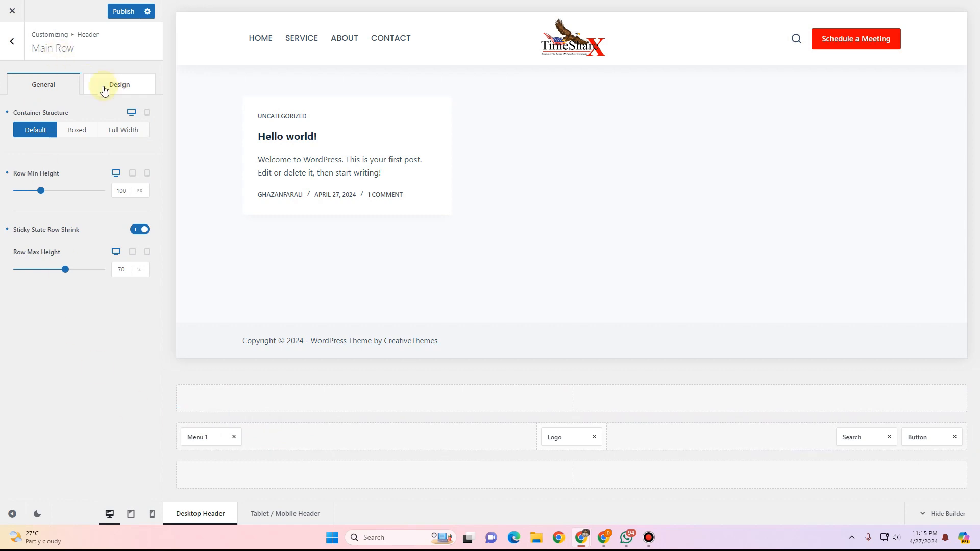
left_click(21, 51)
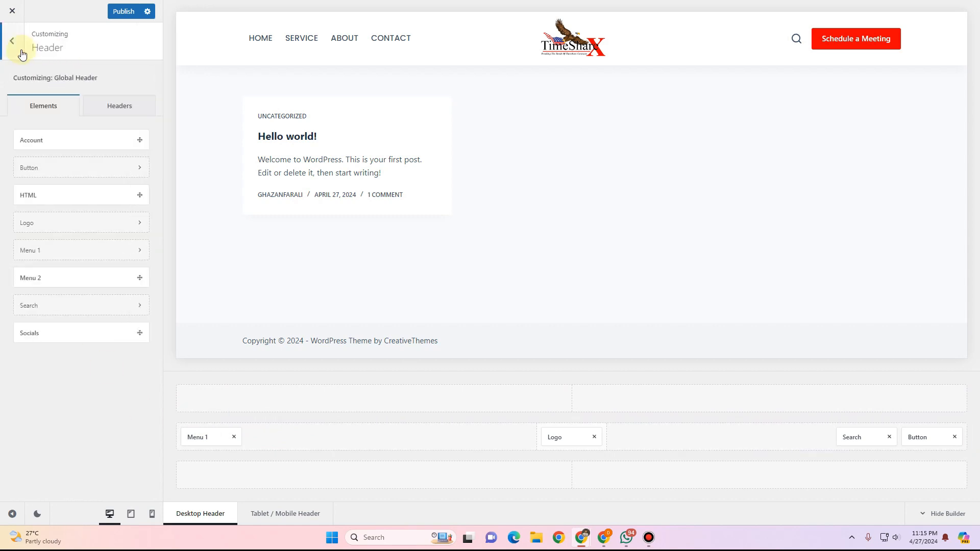
left_click(17, 47)
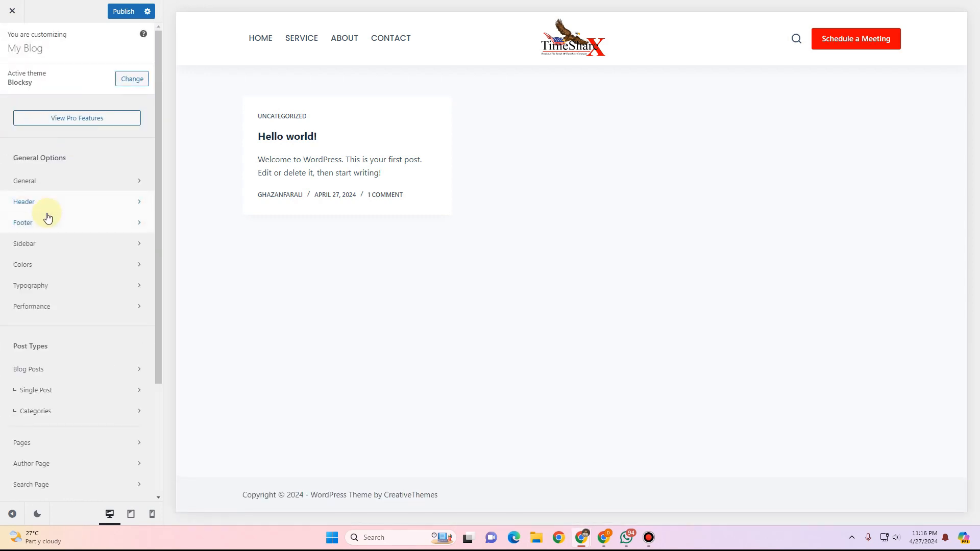
Open the Global Header settings from the header builder.
left_click(29, 201)
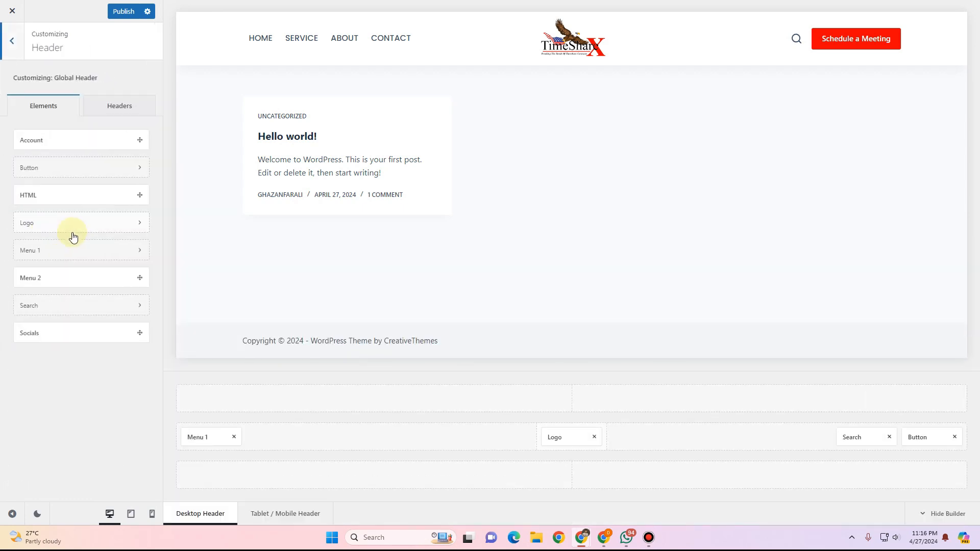
left_click(118, 112)
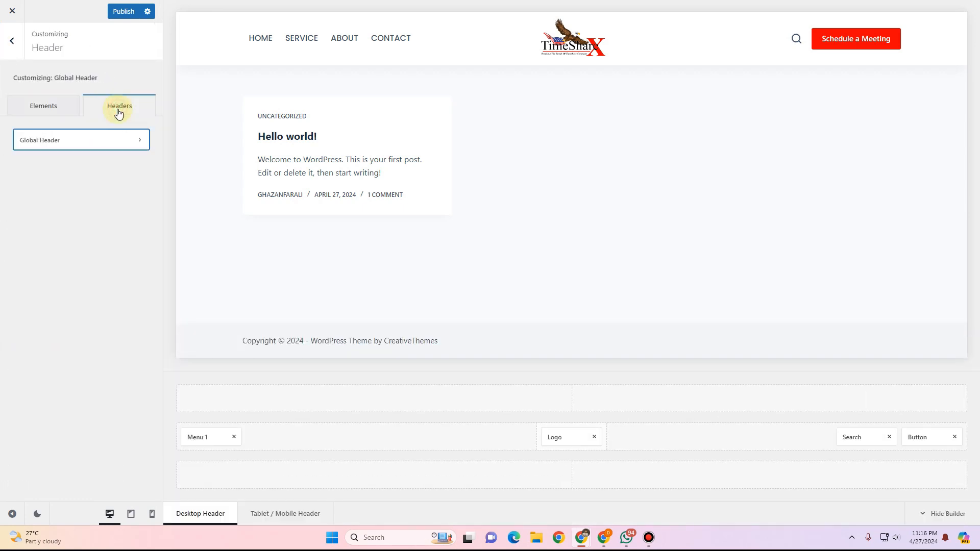
left_click(98, 139)
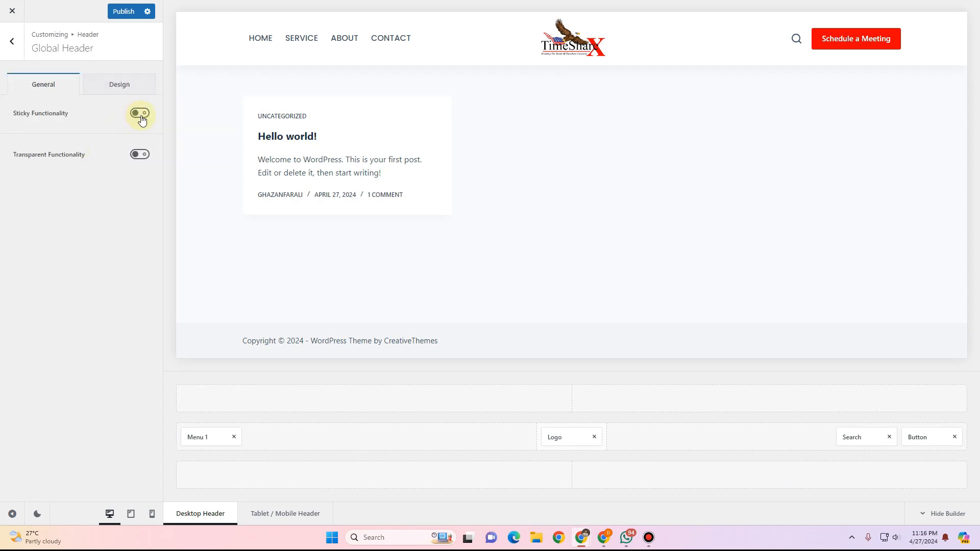
left_click(141, 155)
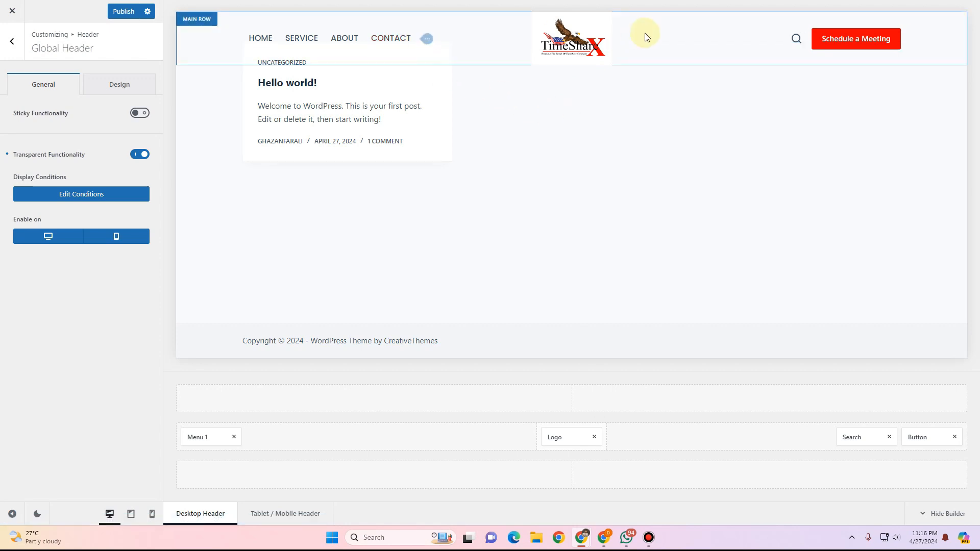
left_click(68, 204)
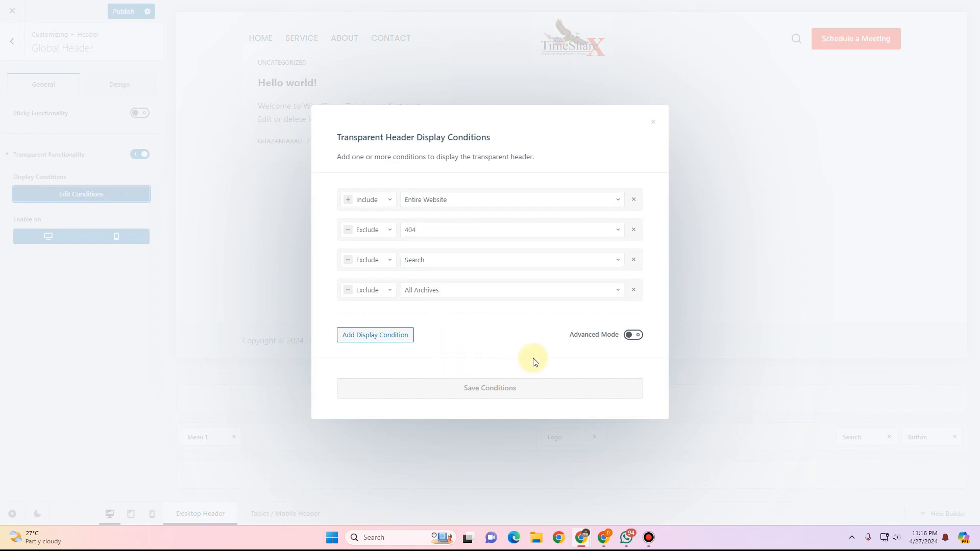
left_click(653, 124)
left_click(67, 197)
left_click(704, 337)
left_click(139, 154)
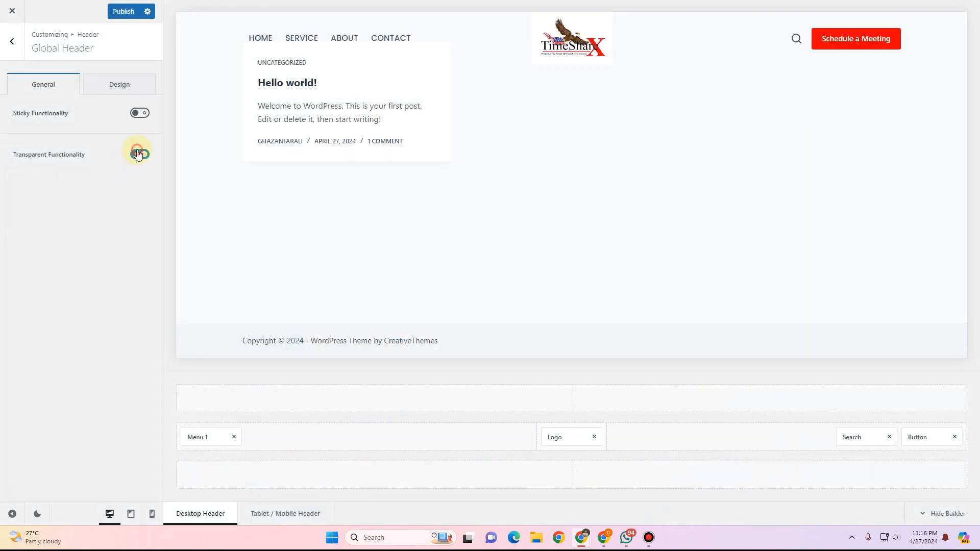
Enable sticky header functionality with the Auto Hide/Show effect and a 50 px offset.
left_click(140, 113)
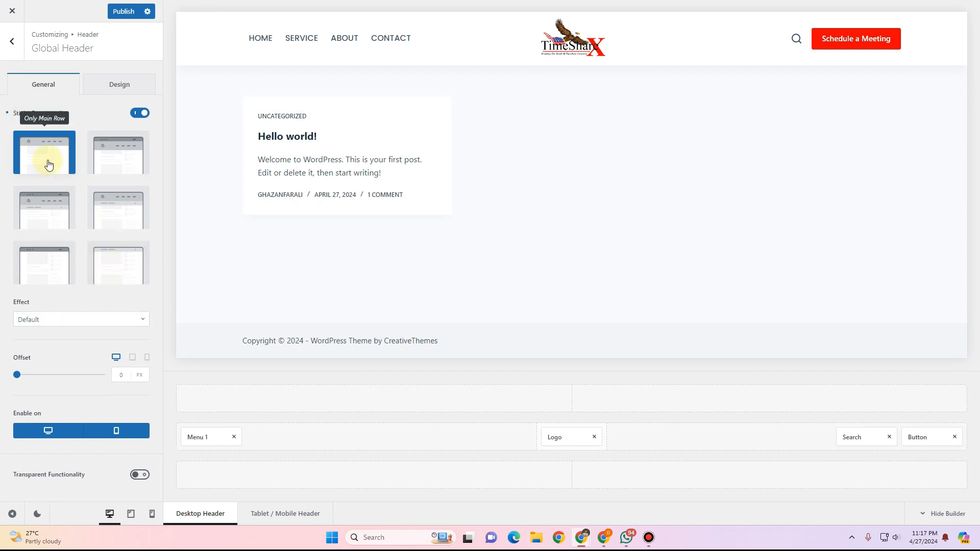
left_click(68, 322)
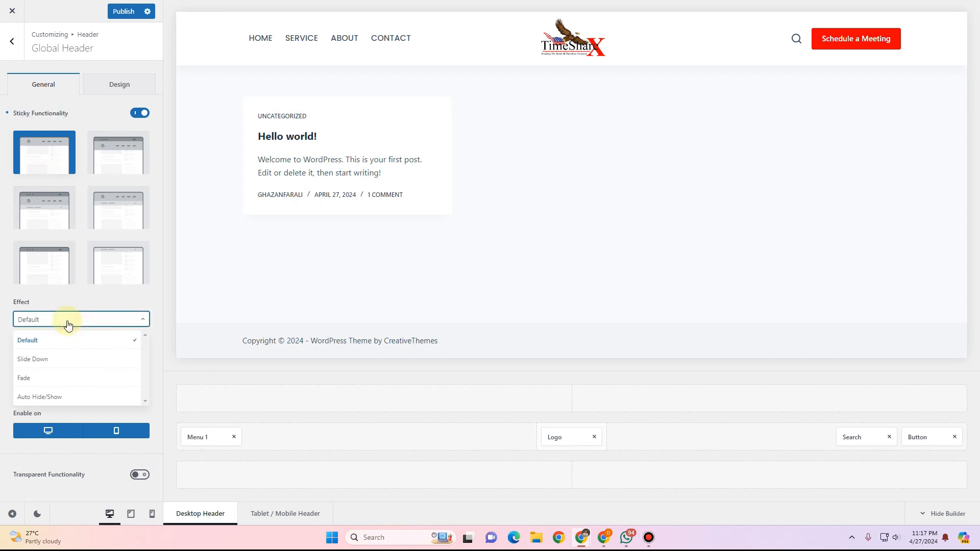
left_click(57, 360)
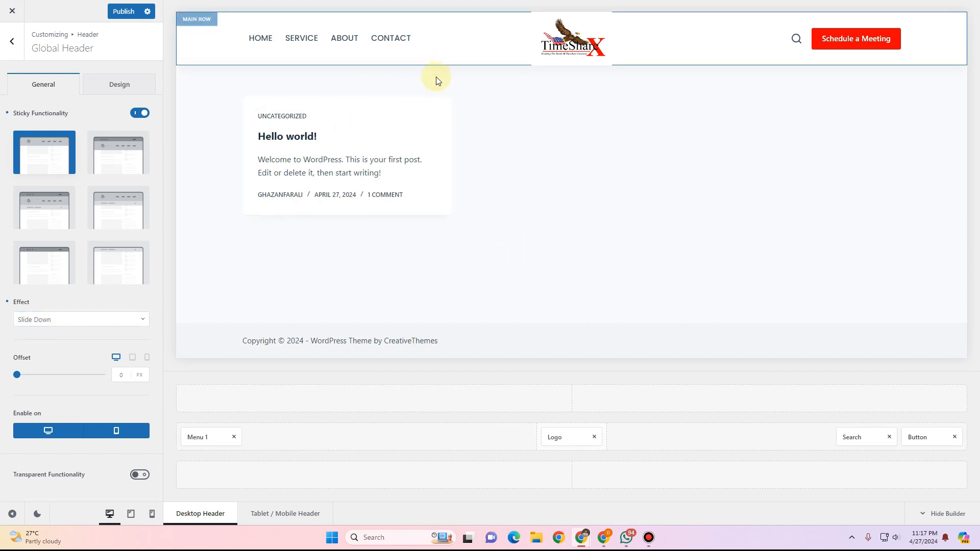
left_click(81, 318)
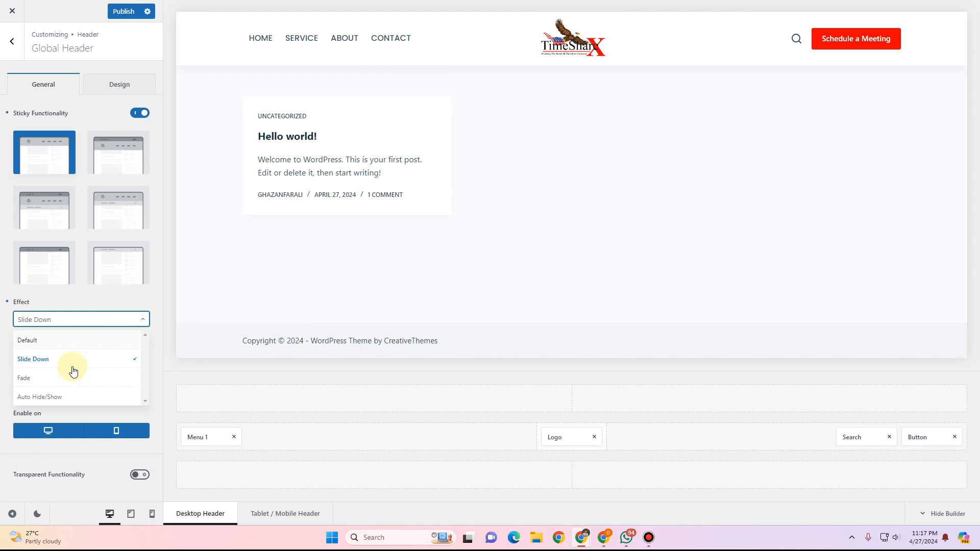
left_click(59, 397)
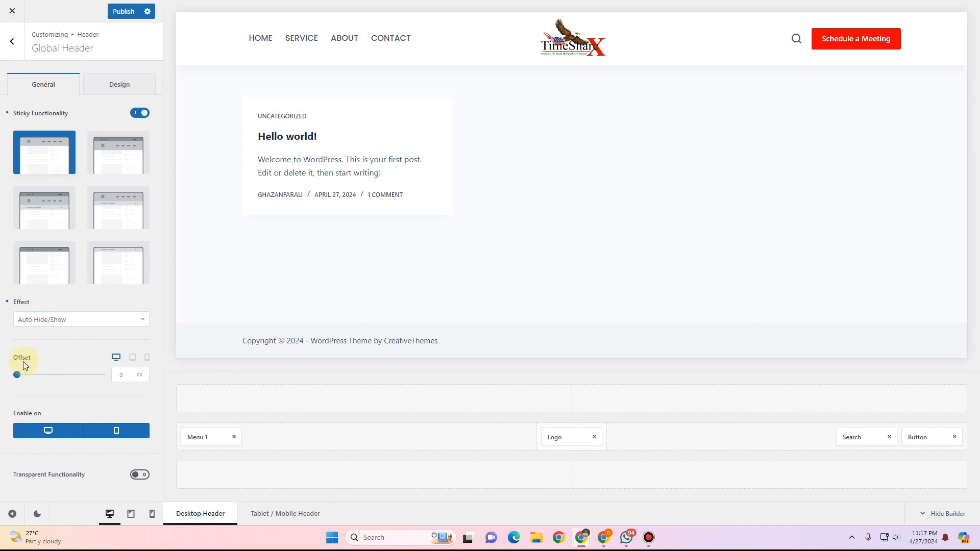
left_click(119, 374)
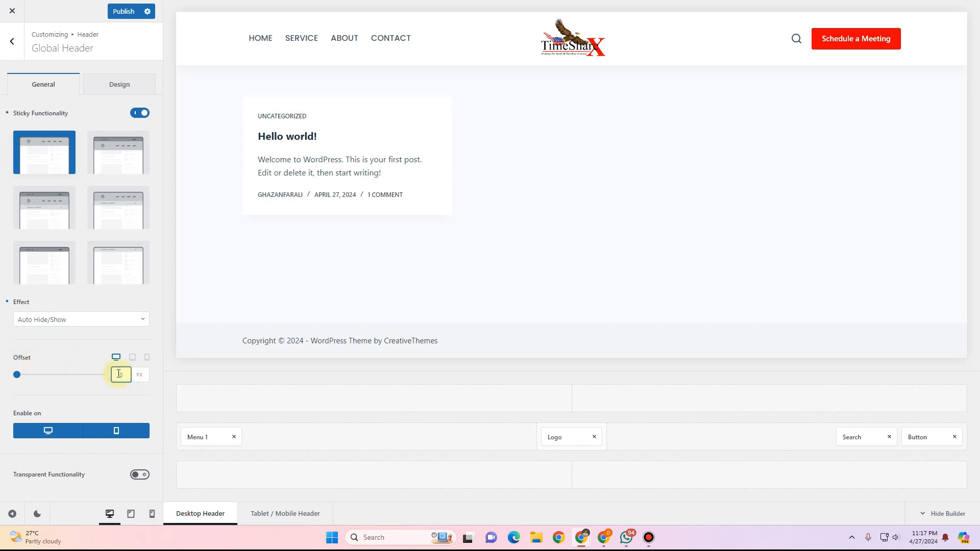
type("5")
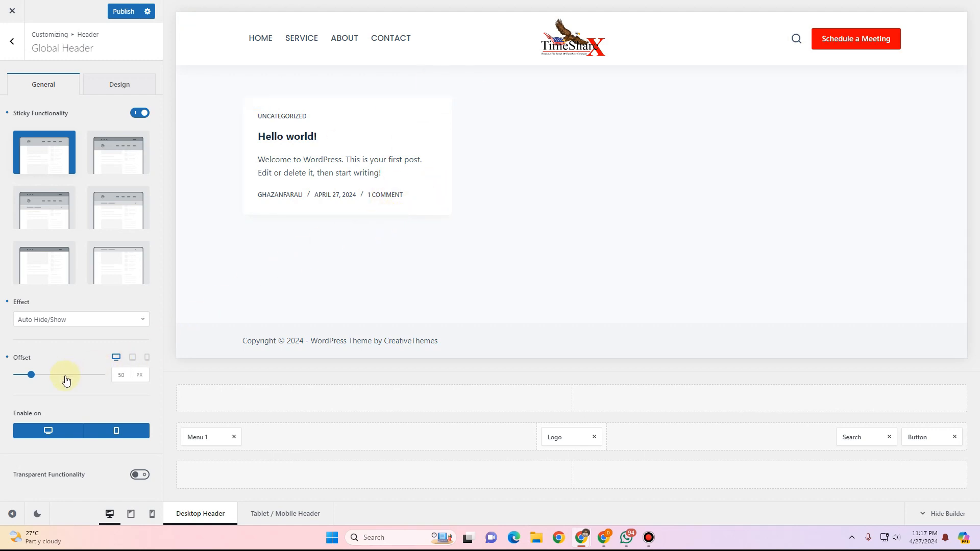
Set the header's default state background colour to white.
left_click(122, 83)
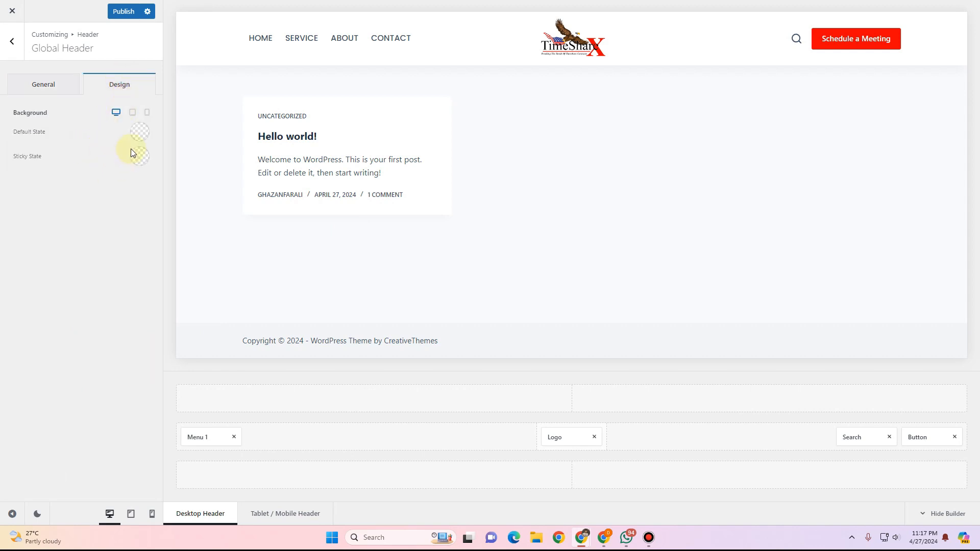
left_click(140, 132)
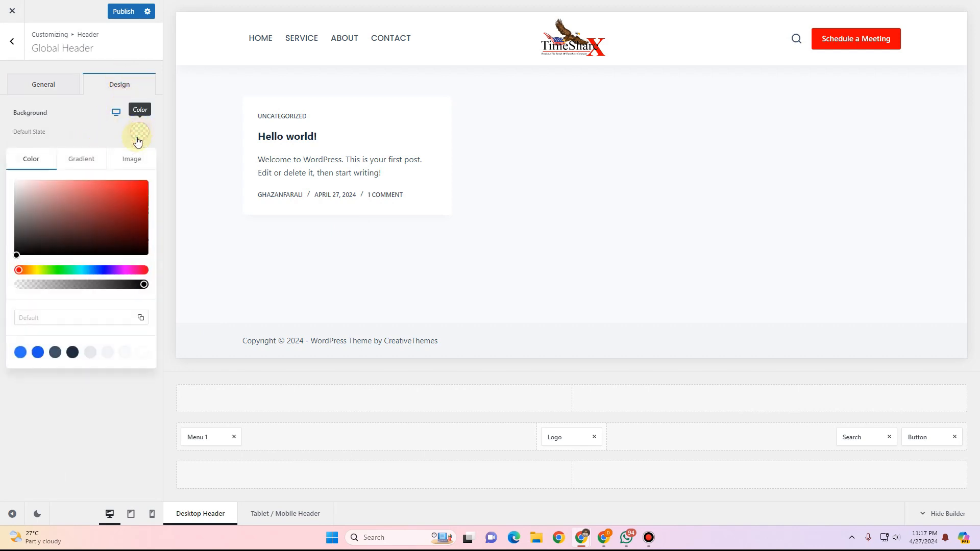
left_click(148, 352)
left_click(118, 402)
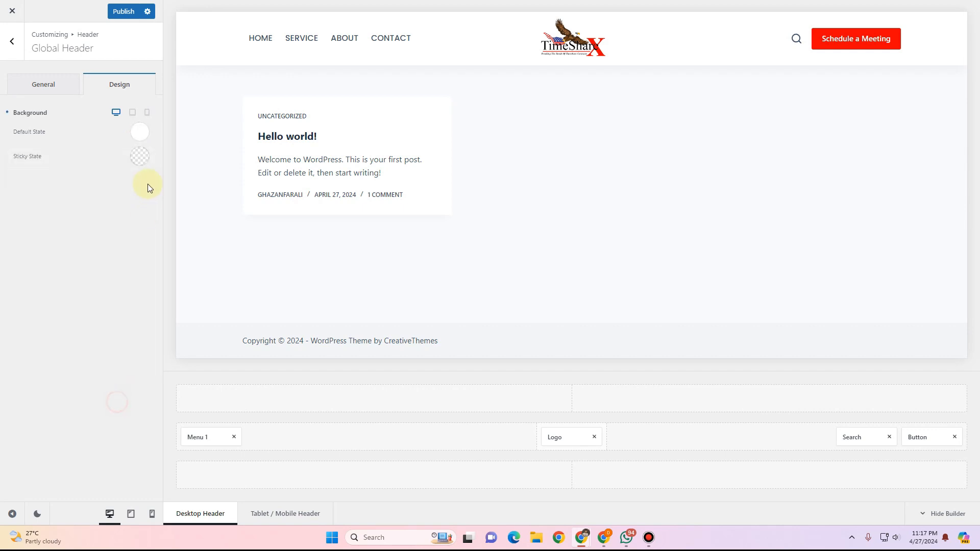
Set the header's sticky state background to a light palette colour.
left_click(140, 156)
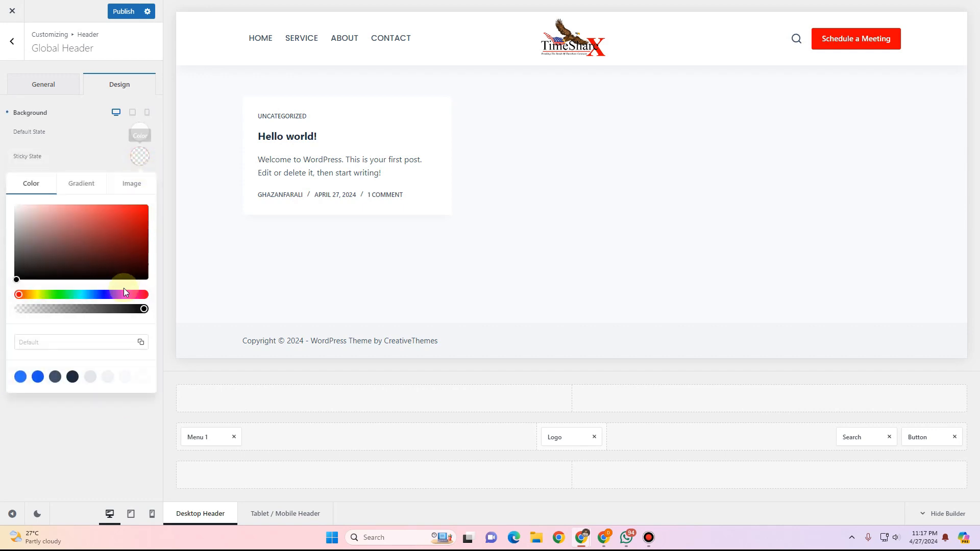
left_click(106, 377)
left_click(102, 428)
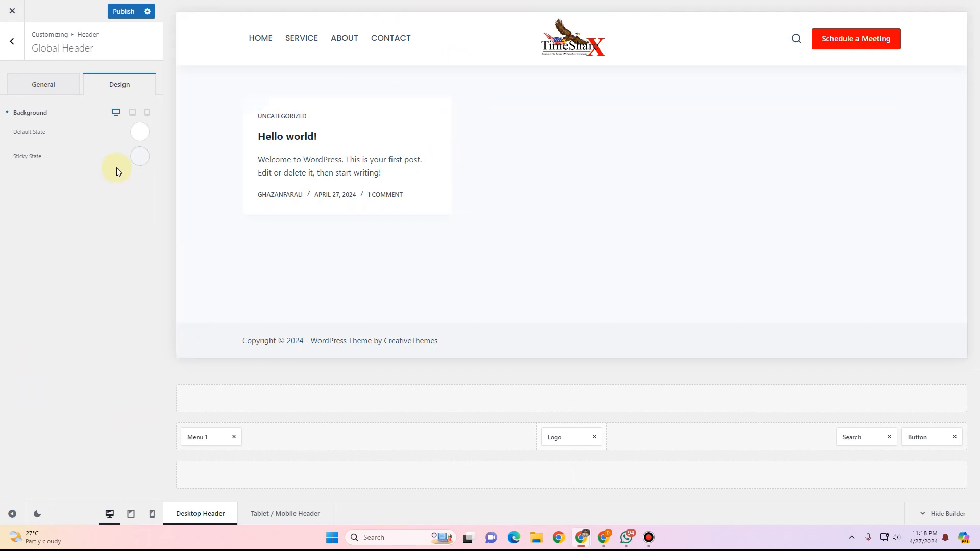
left_click(55, 89)
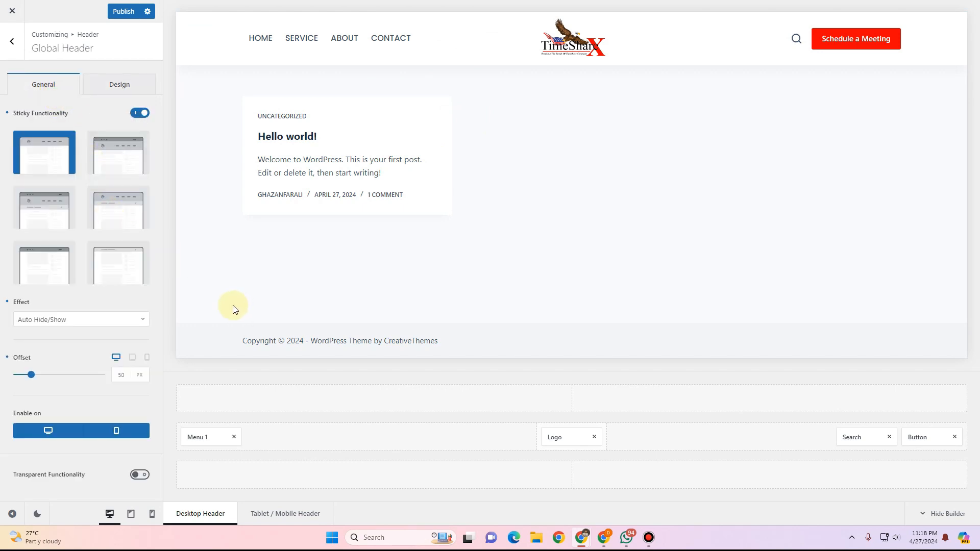